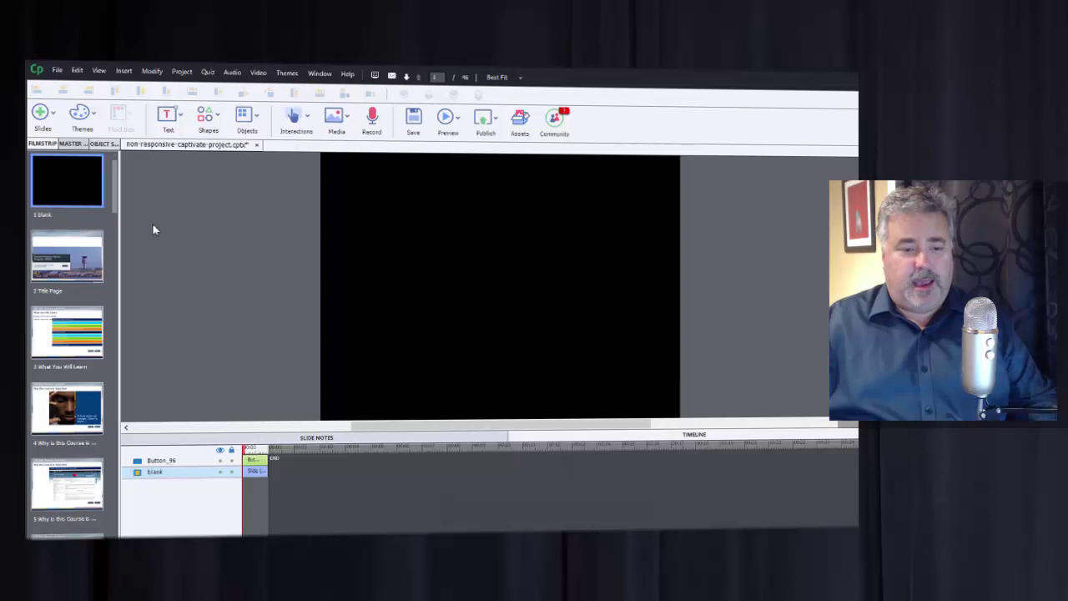
# Examine the What You Will Learn slide and the project's master slides, including Scenrio no tabs, the MCQ question master and Matching
pyautogui.click(64, 292)
pyautogui.click(70, 331)
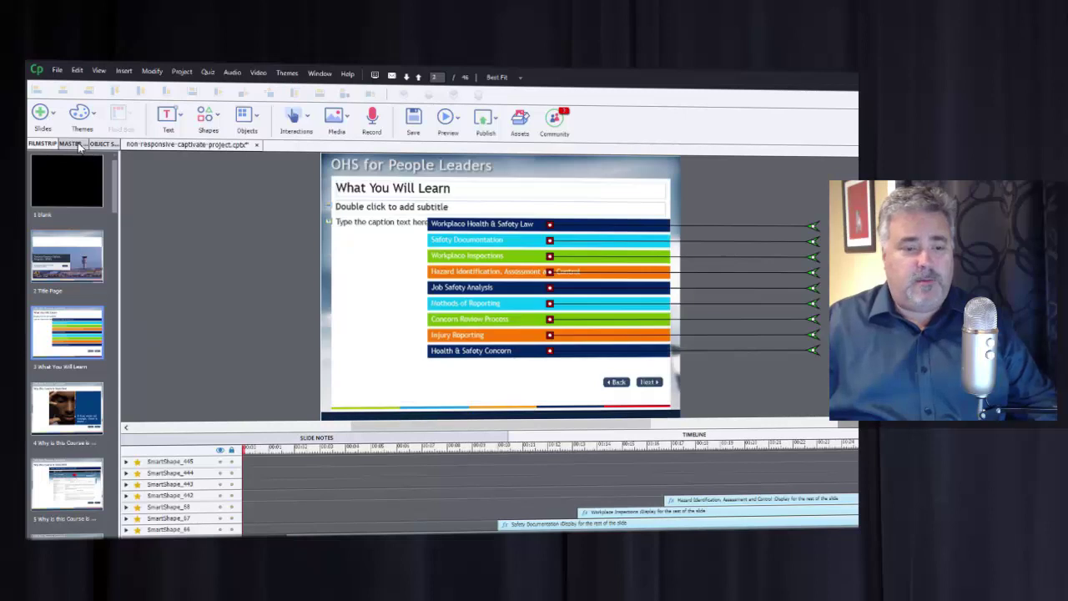
pyautogui.hotkey('ctrl', 'alt', 'm')
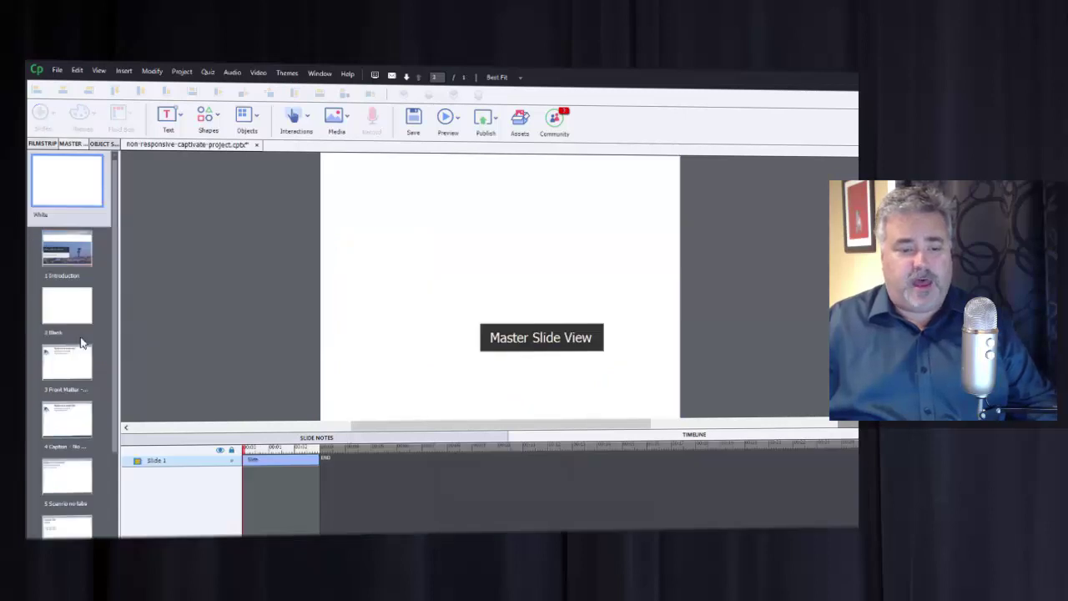
pyautogui.click(73, 468)
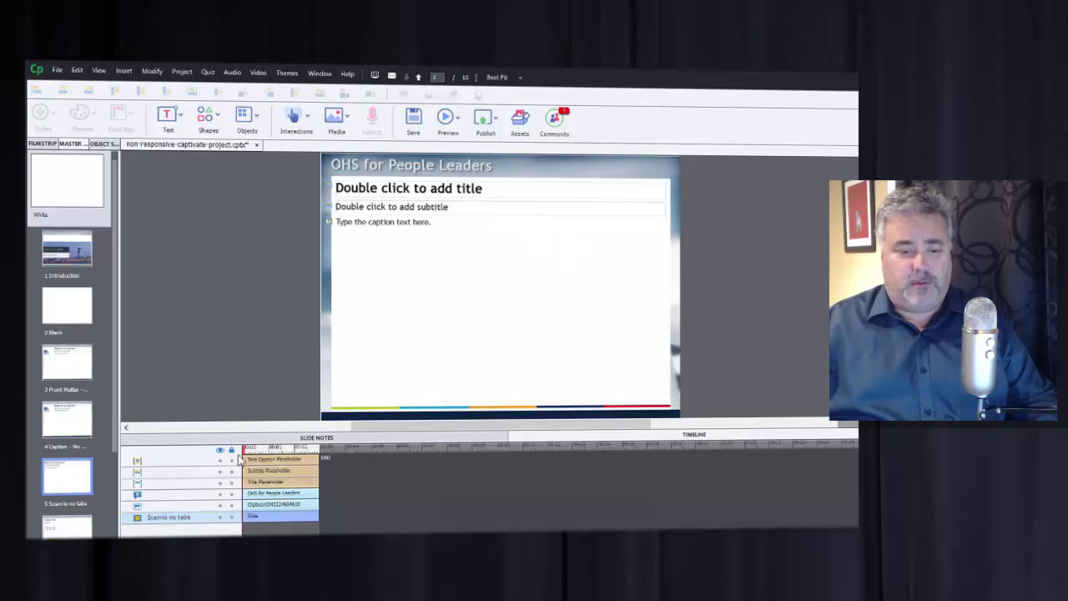
pyautogui.click(70, 531)
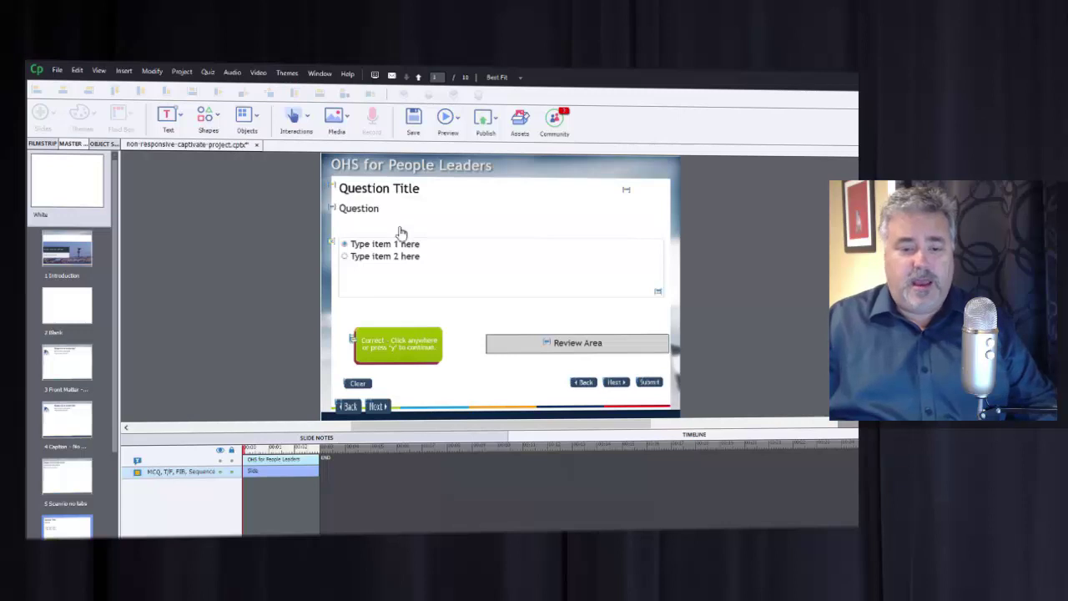
pyautogui.scroll(-3, 111, 477)
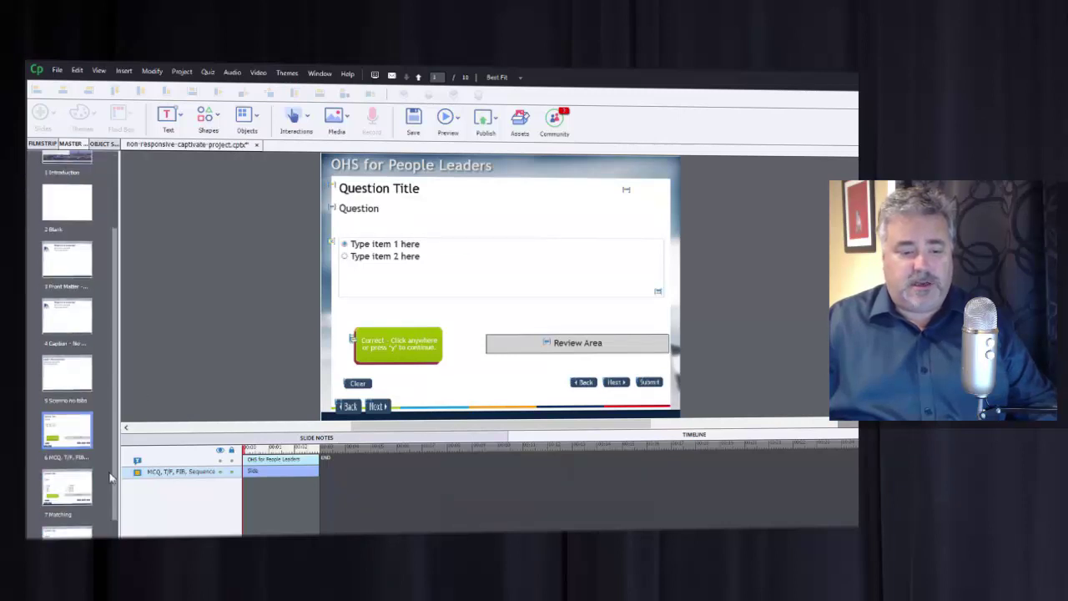
pyautogui.scroll(-2, 107, 492)
pyautogui.click(79, 407)
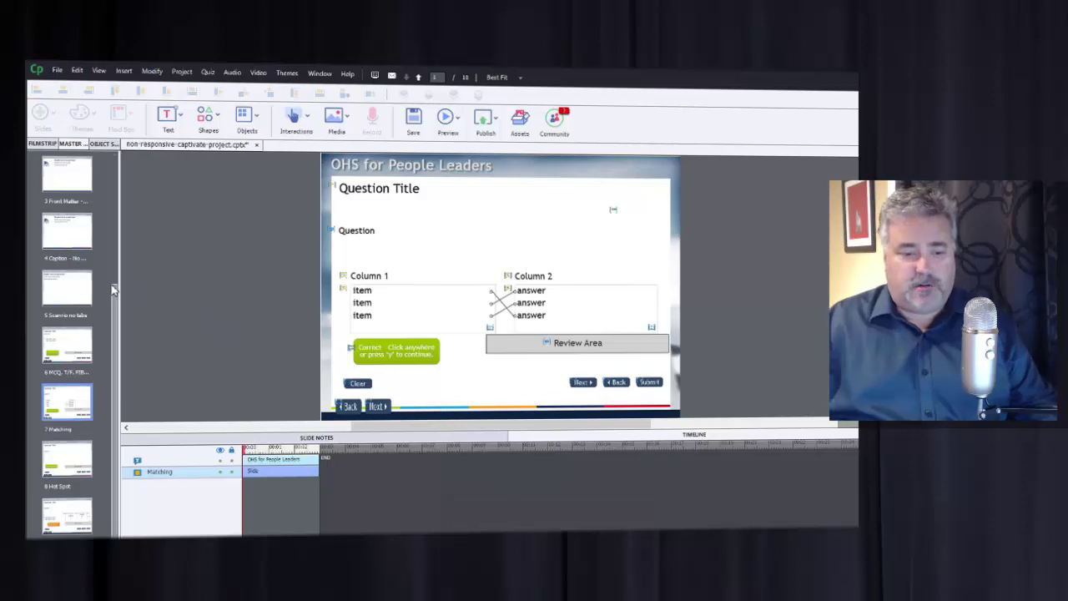
pyautogui.scroll(-1, 115, 313)
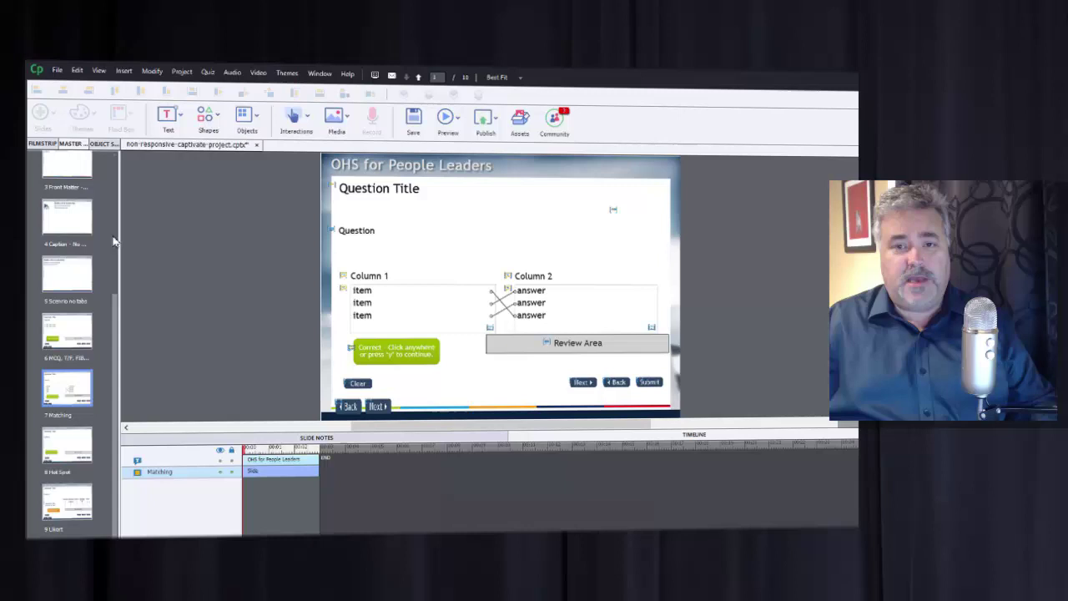
pyautogui.scroll(5, 114, 201)
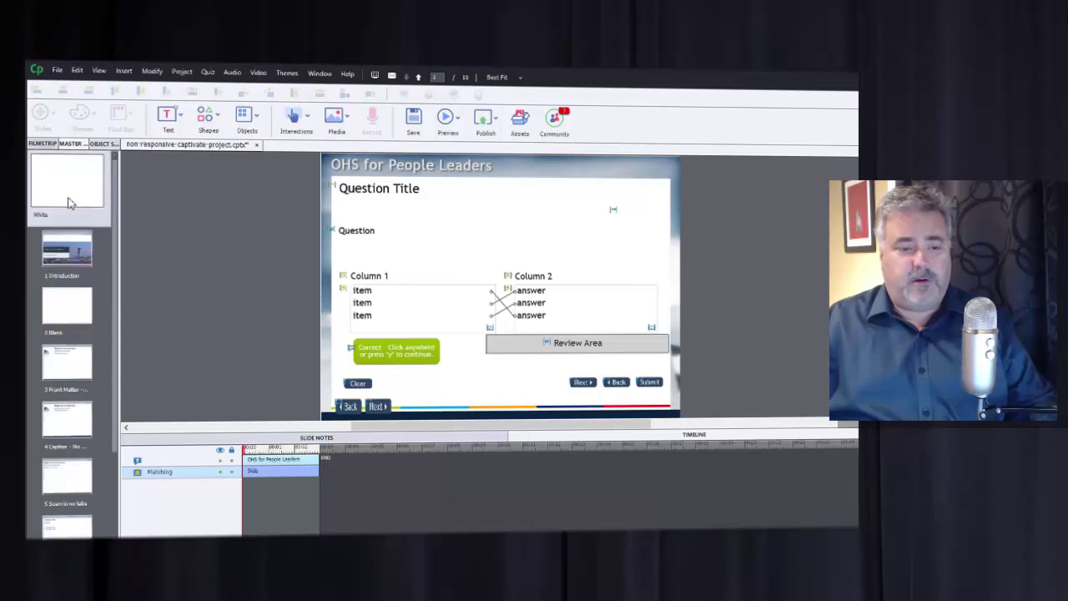
pyautogui.click(42, 143)
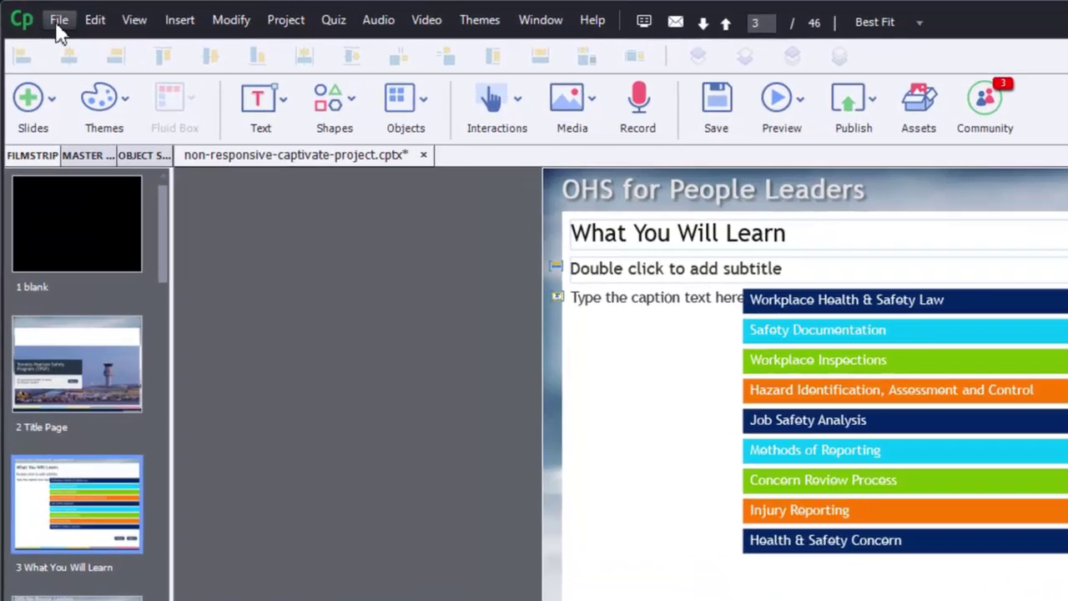
# Check which items a responsive version of the project would not support, and close the HTML5 Tracker
pyautogui.click(58, 24)
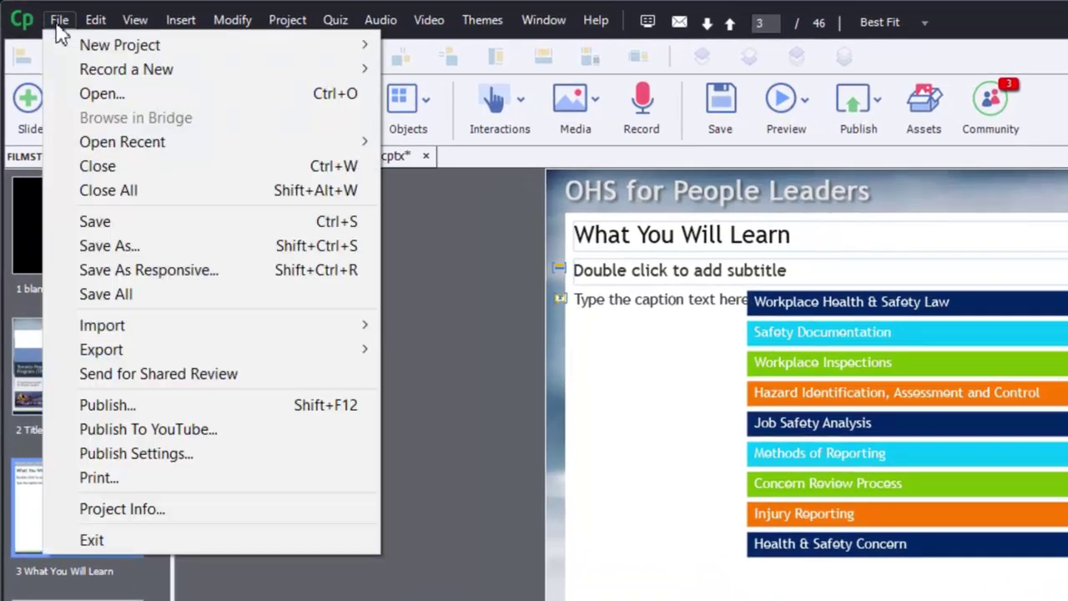
pyautogui.click(140, 270)
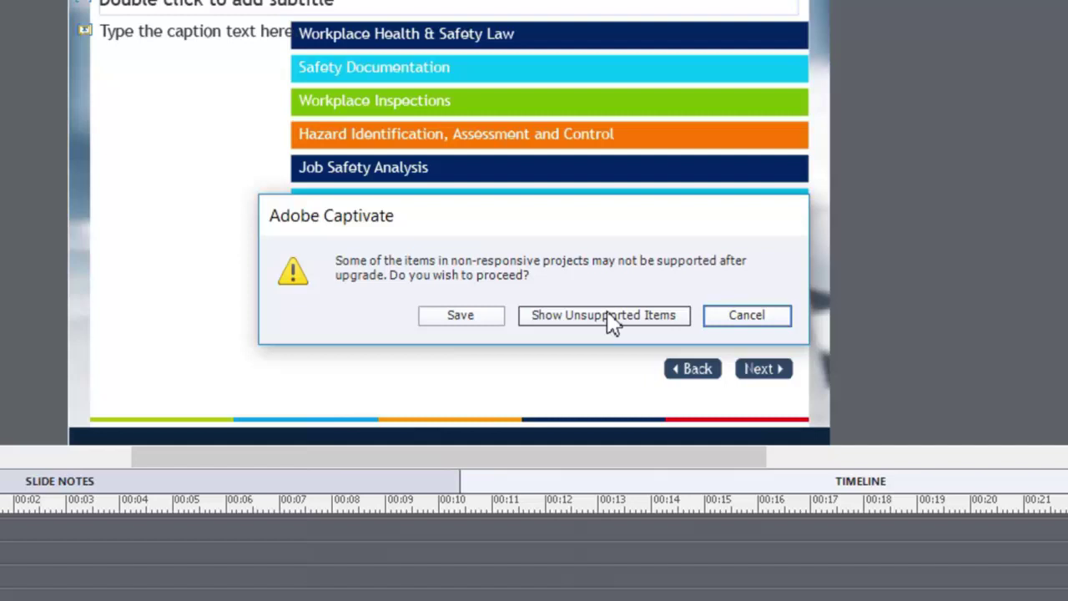
pyautogui.click(565, 322)
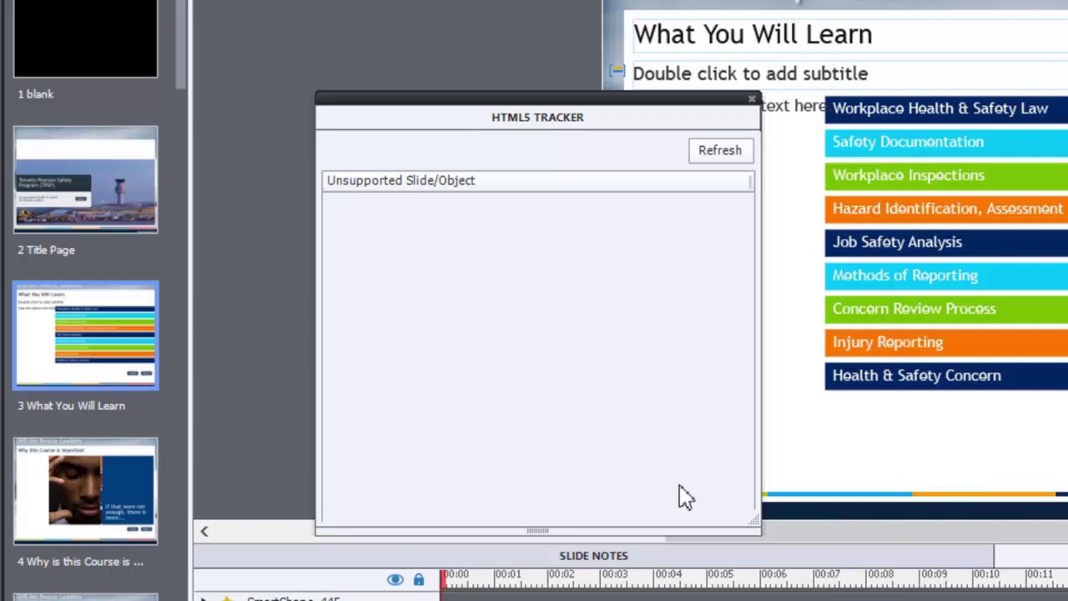
pyautogui.click(456, 217)
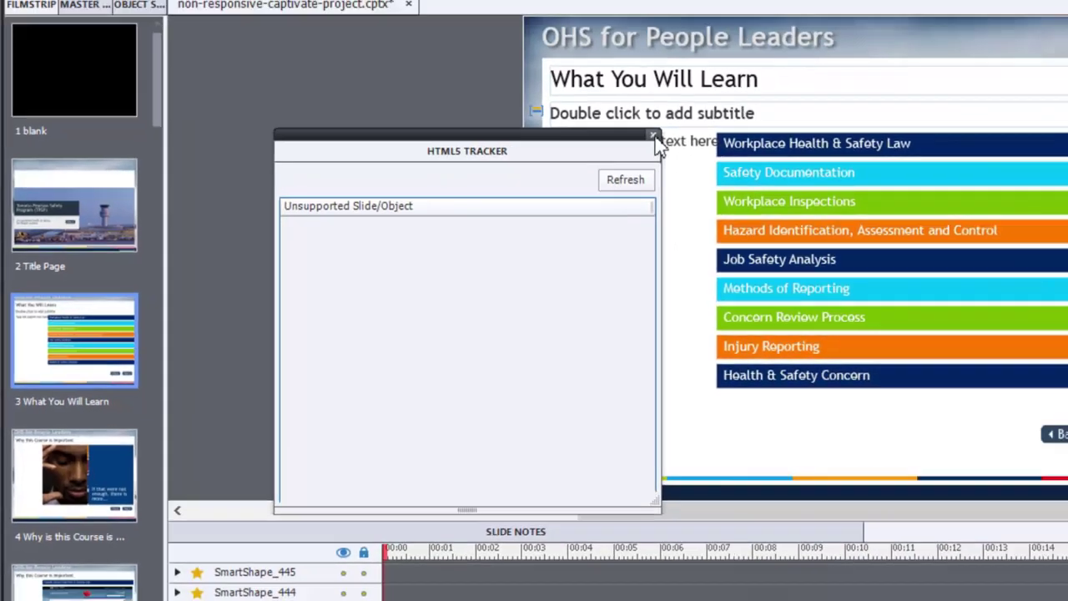
pyautogui.click(654, 136)
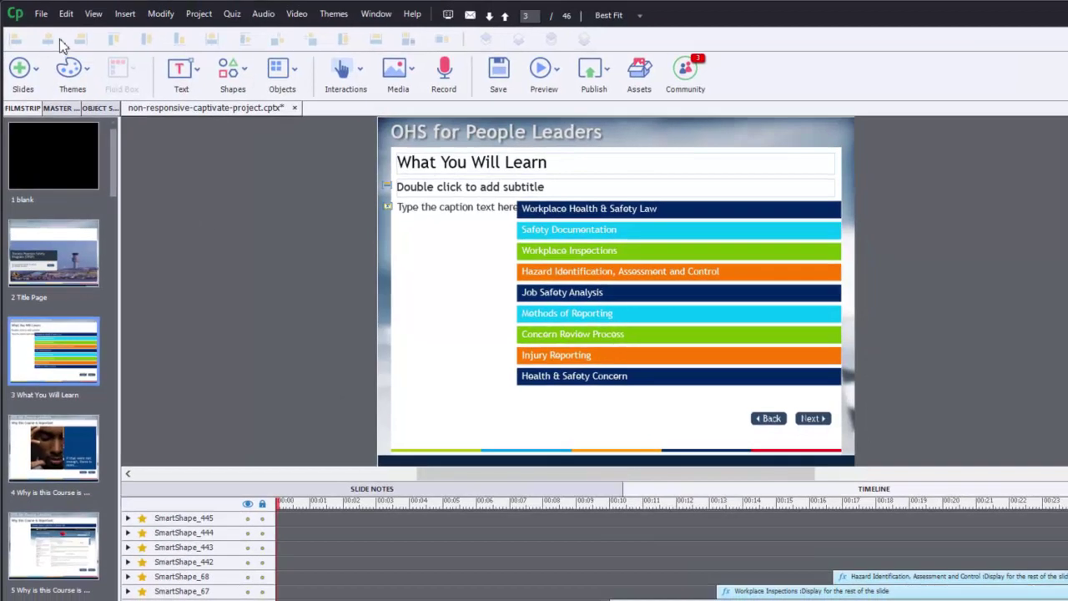
# Save the project as a responsive project on the Desktop, replacing the existing responsive-captivate-project.cptx
pyautogui.click(41, 14)
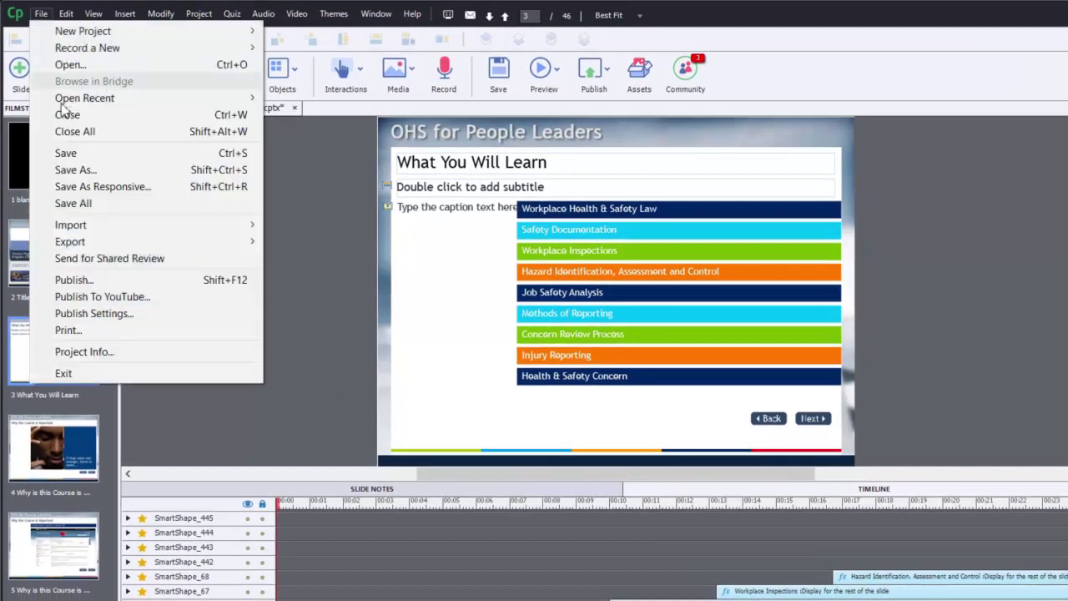
pyautogui.click(103, 186)
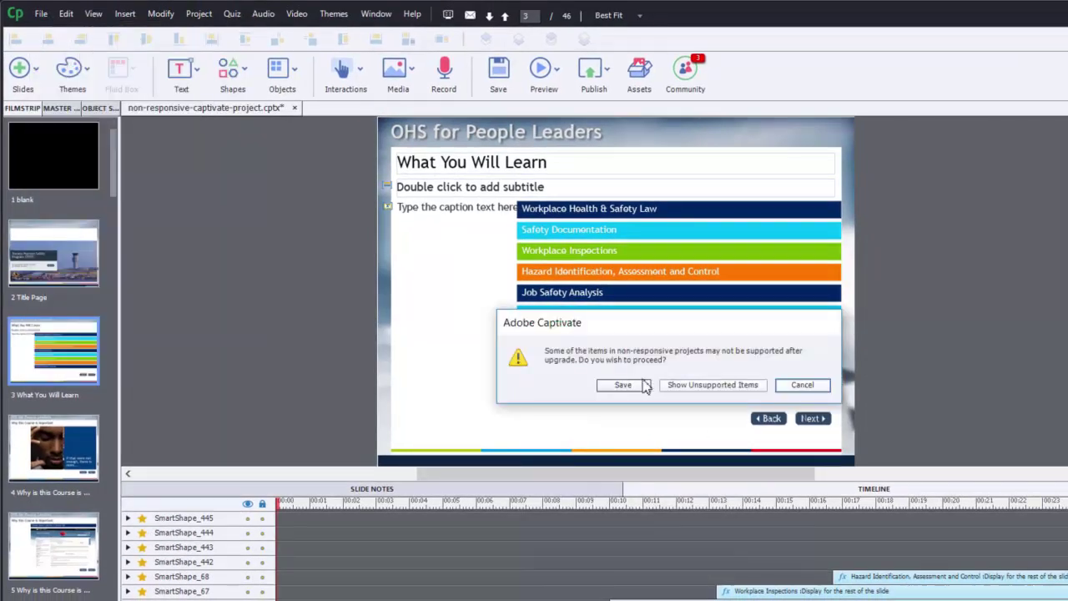
pyautogui.click(634, 386)
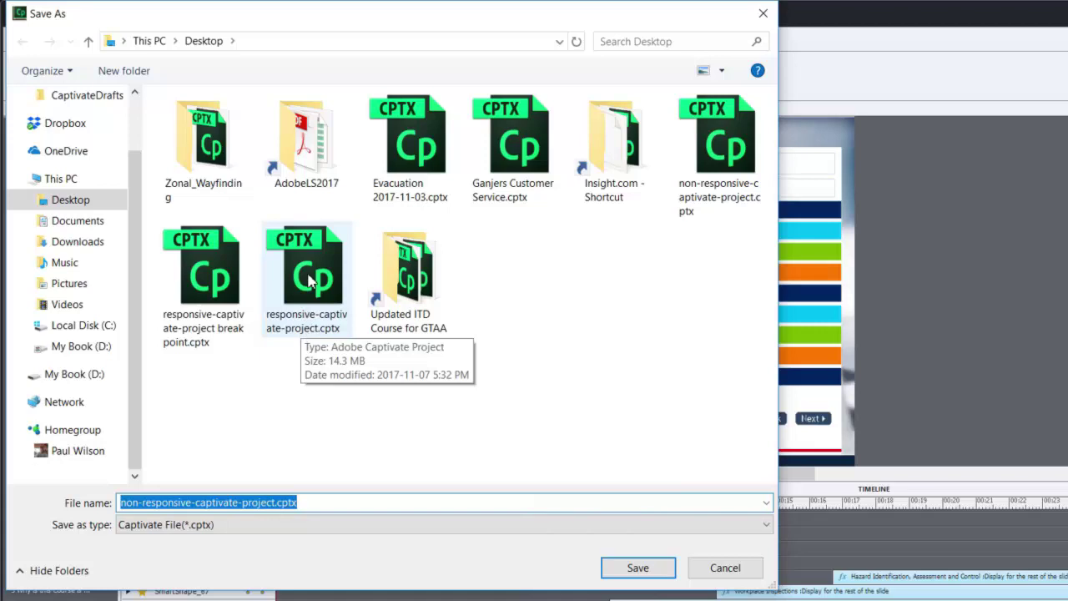
pyautogui.click(310, 282)
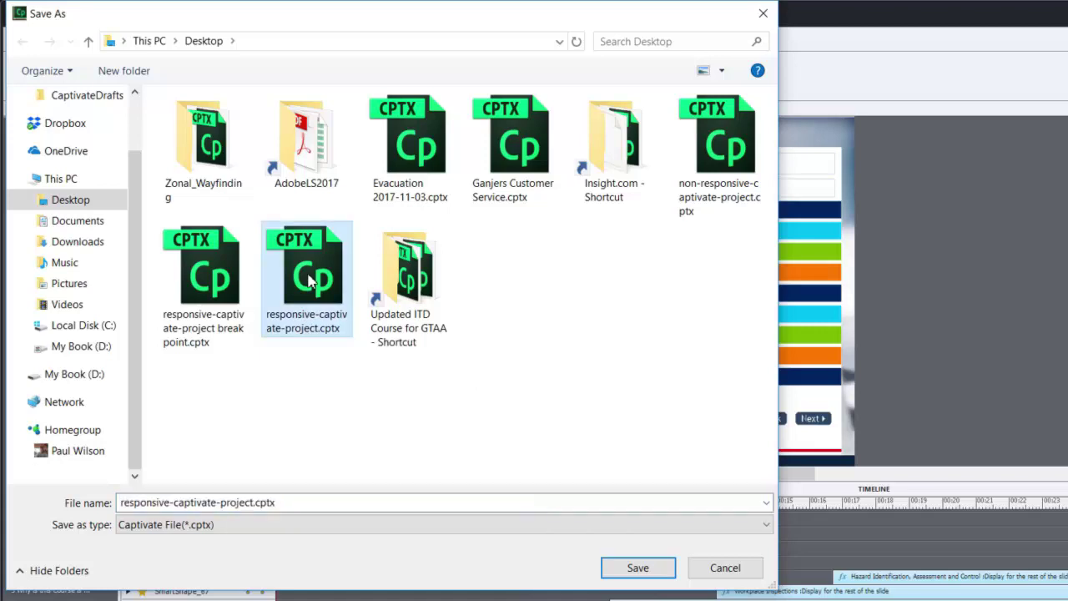
pyautogui.doubleClick(310, 282)
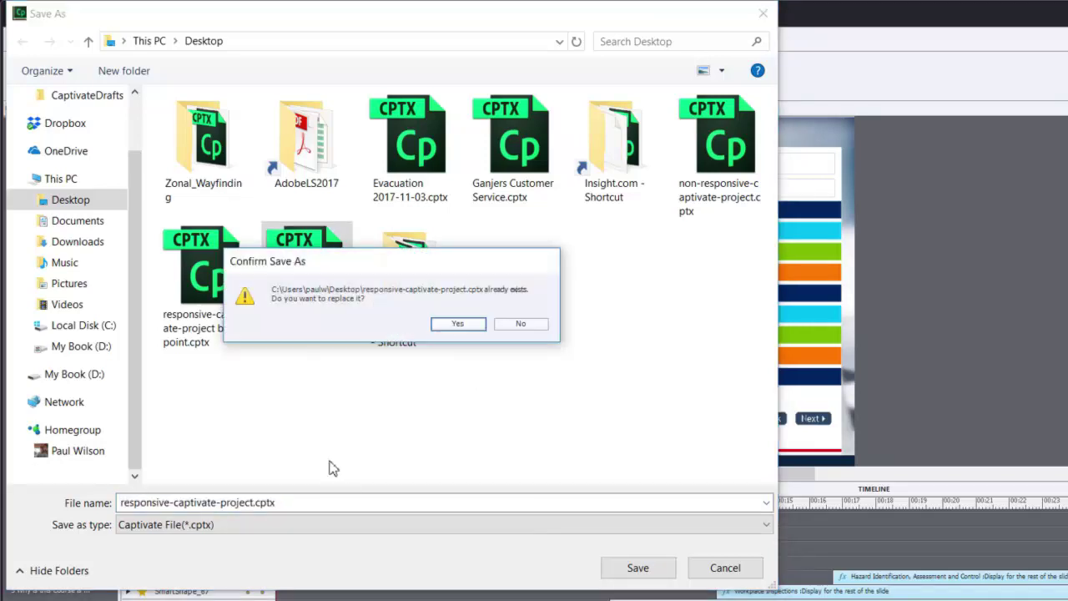
pyautogui.click(455, 324)
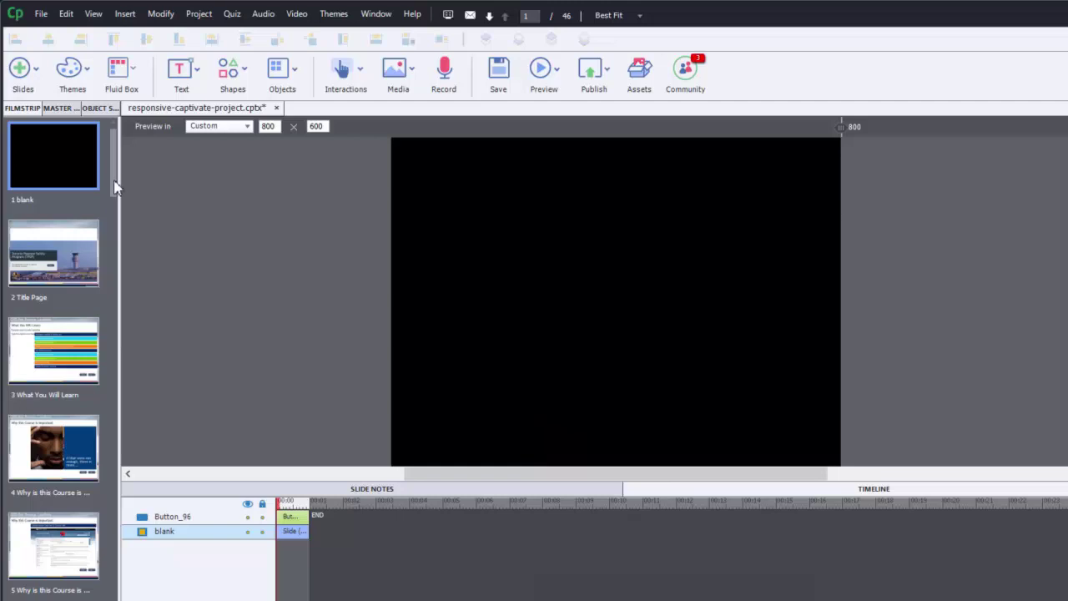
# Delete the empty subtitle and text caption placeholders from slide 11, Talking About Safety
pyautogui.moveTo(114, 192); pyautogui.dragTo(114, 280)
pyautogui.click(57, 458)
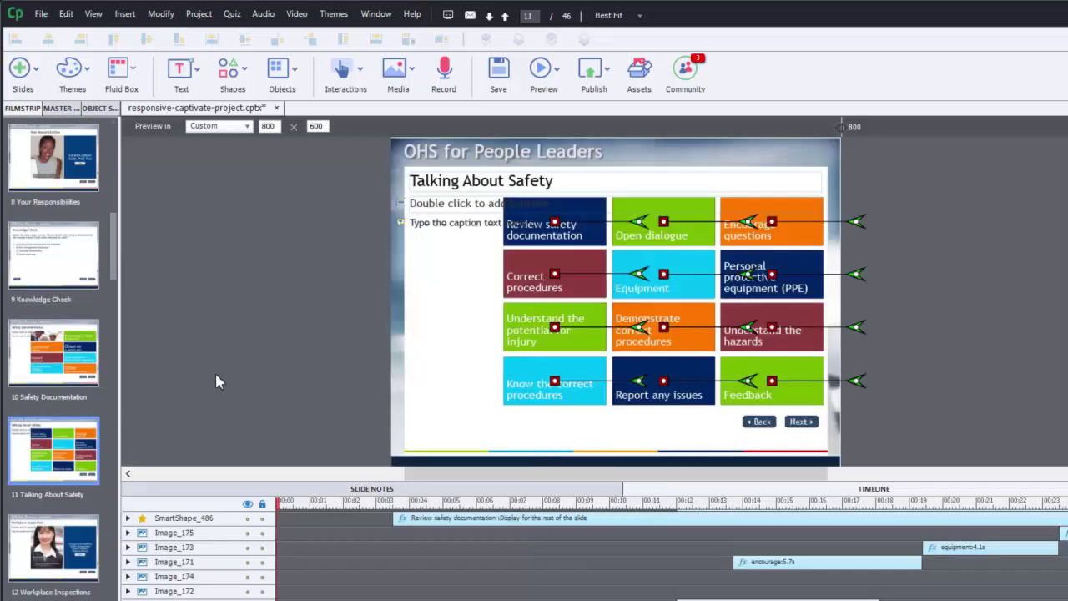
pyautogui.click(436, 204)
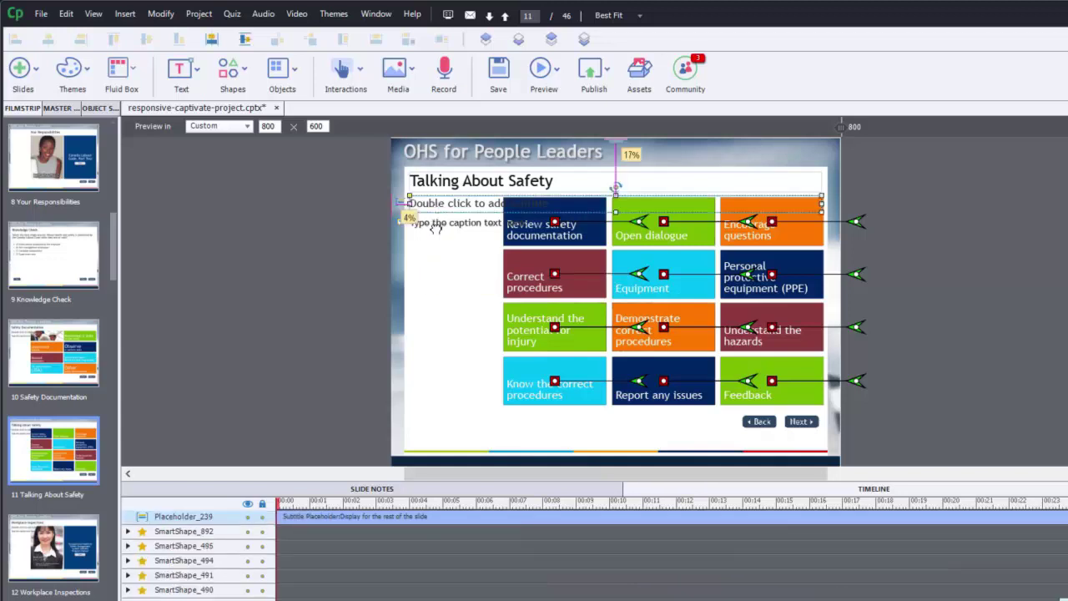
pyautogui.keyDown('shift'); pyautogui.click(437, 237); pyautogui.keyUp('shift')
pyautogui.press('Delete')
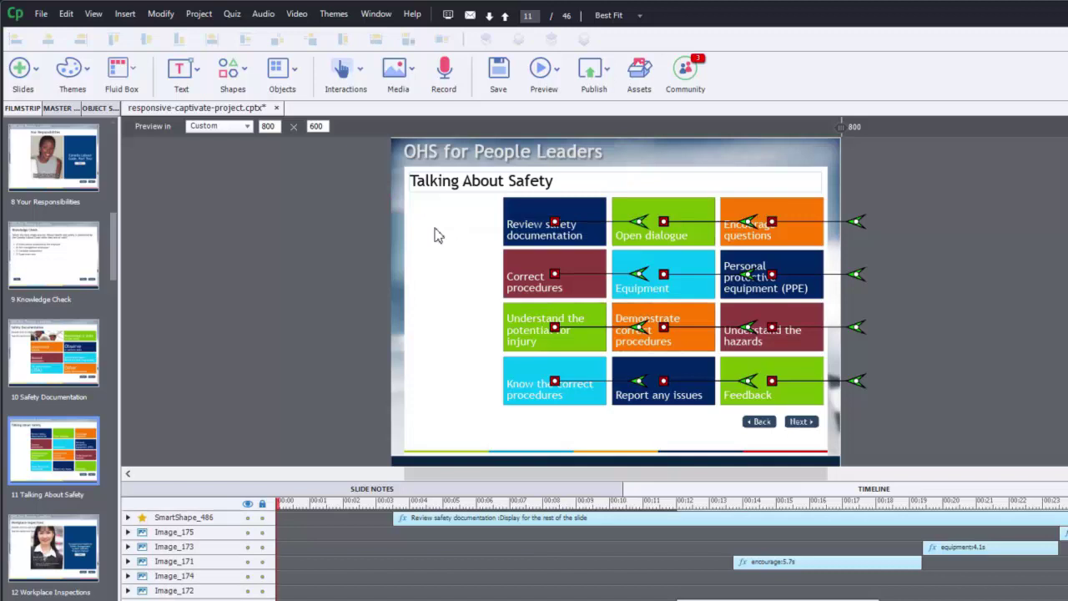
# Review the converted slides from 12 Workplace Inspections to the Discovery Exercise on slide 17, and look up the breakpoint mode option
pyautogui.click(90, 539)
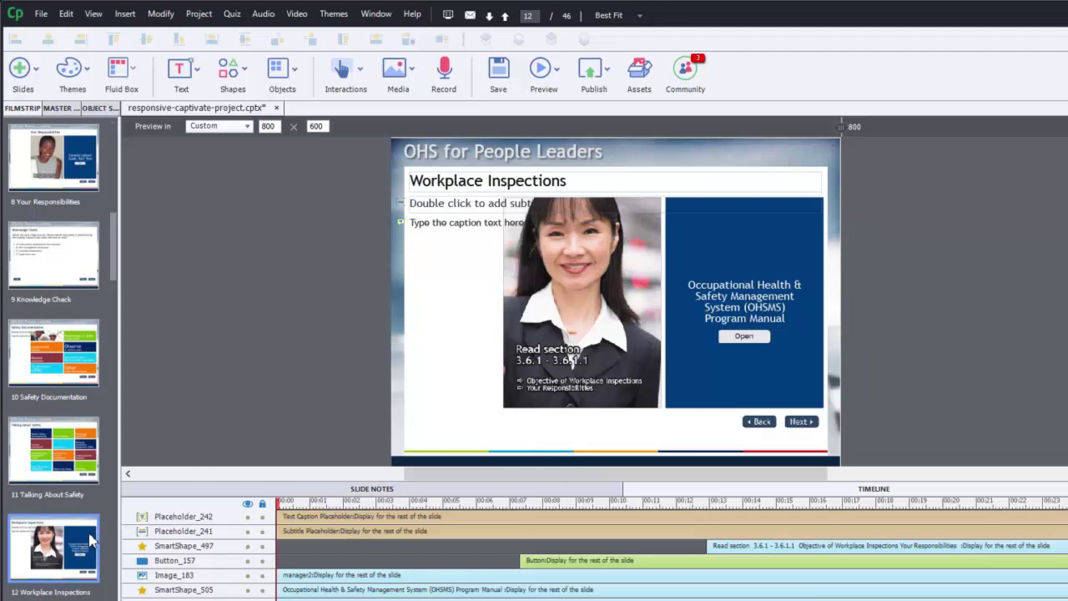
pyautogui.press('Down')
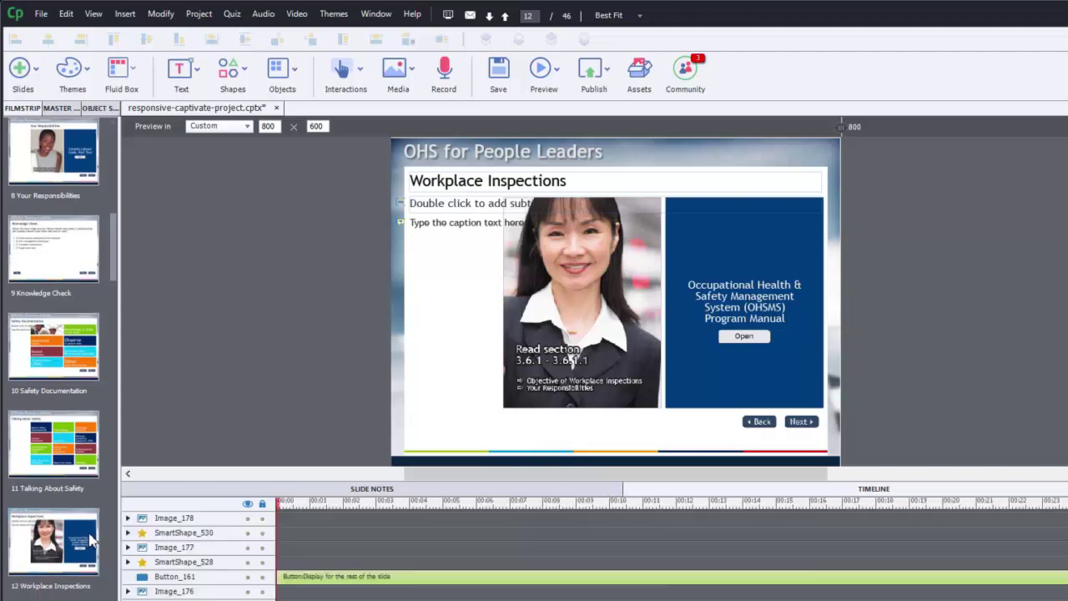
pyautogui.press('Down')
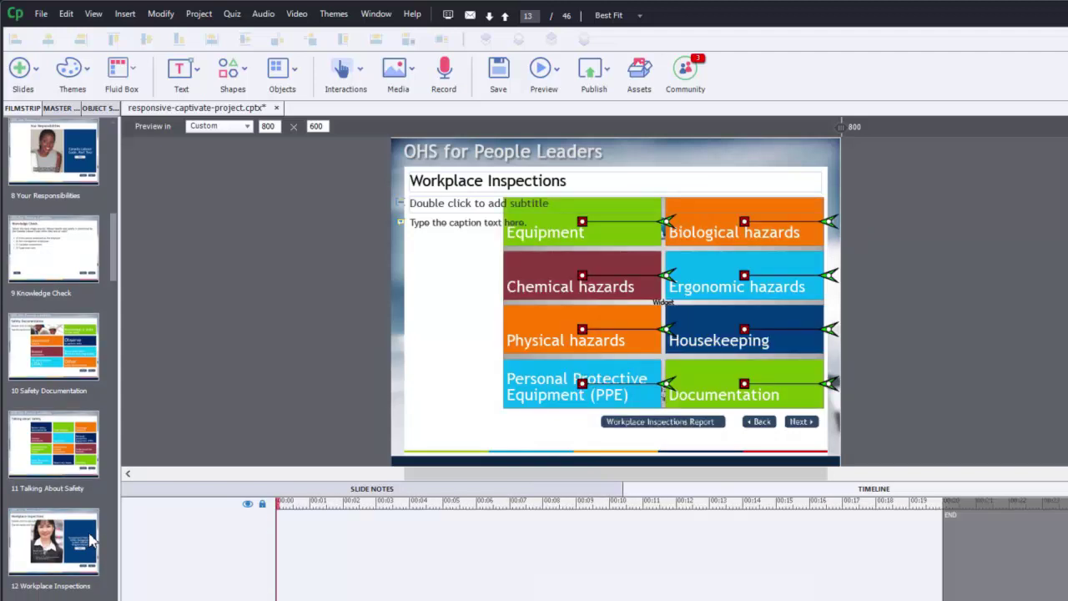
pyautogui.press('Down')
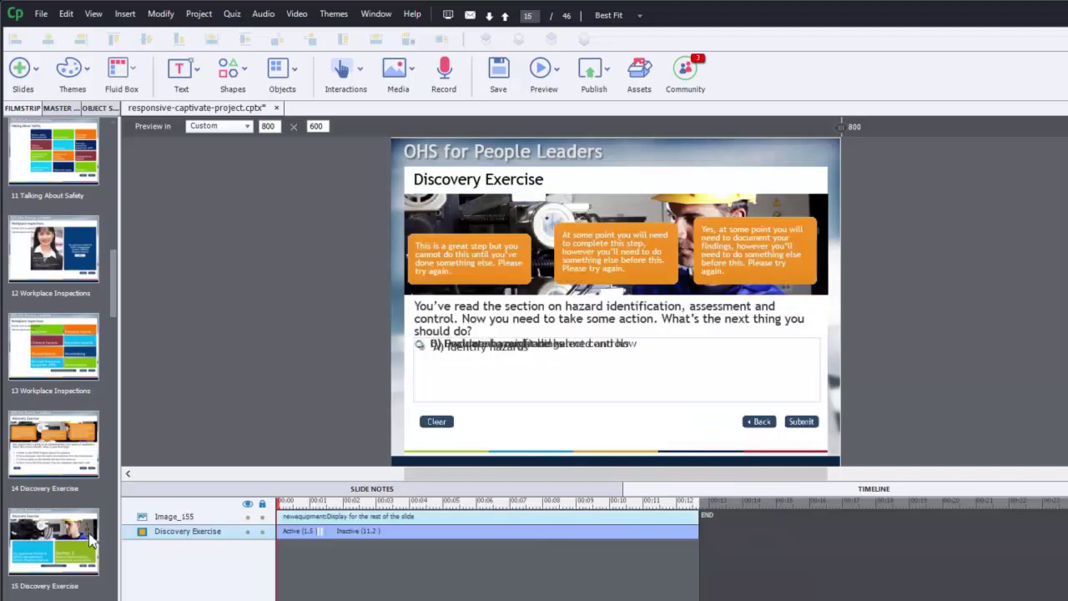
pyautogui.press('Down')
pyautogui.press('Down')
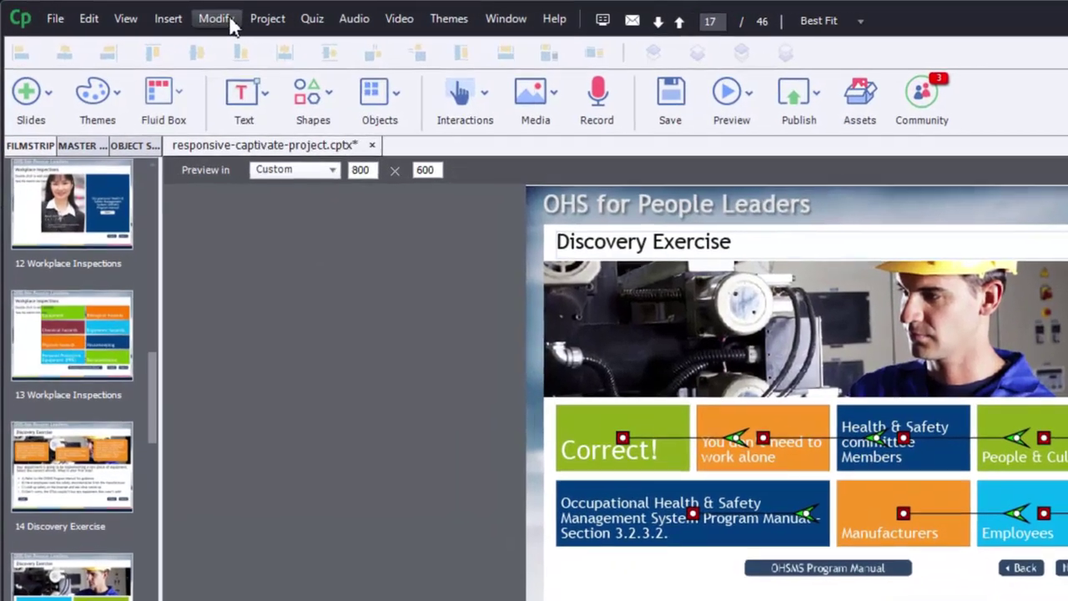
pyautogui.click(233, 25)
pyautogui.moveTo(278, 24)
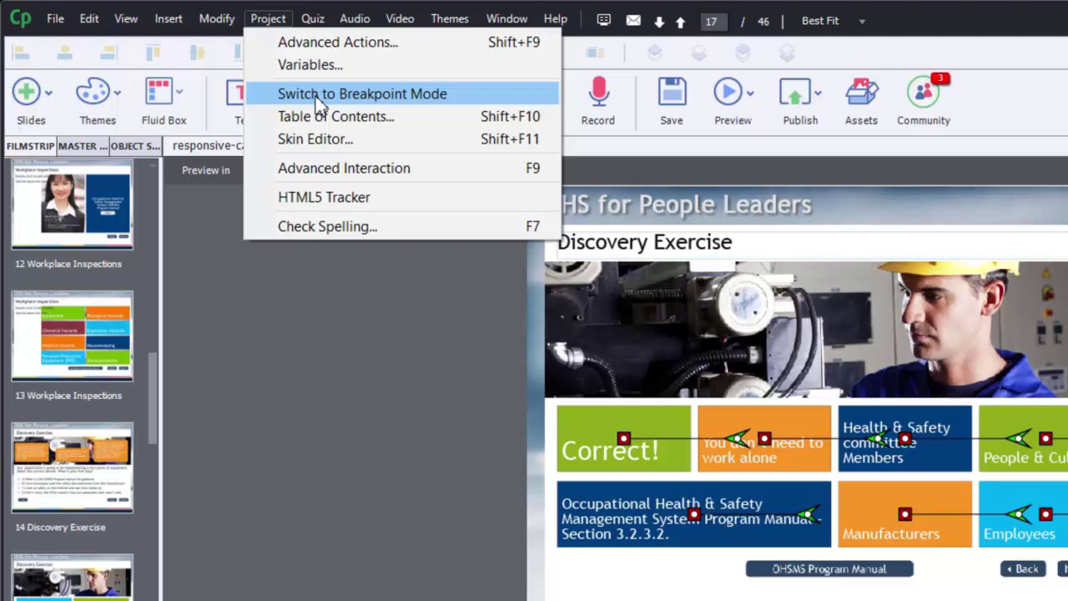
pyautogui.moveTo(153, 333); pyautogui.dragTo(147, 295)
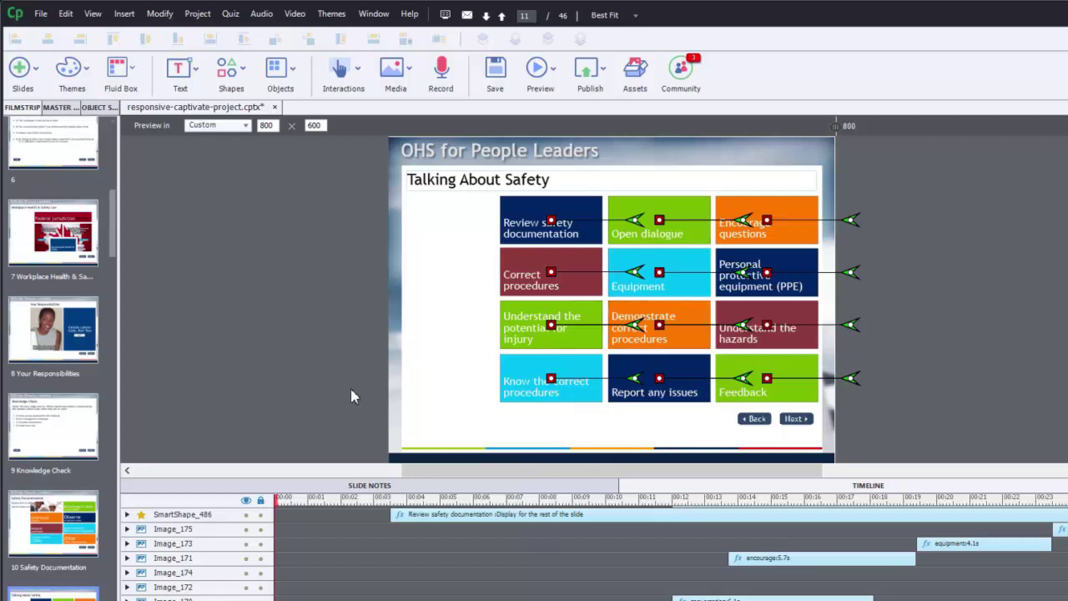
# Delete the full-slide background image from the Scenrio no tabs master slide
pyautogui.click(60, 107)
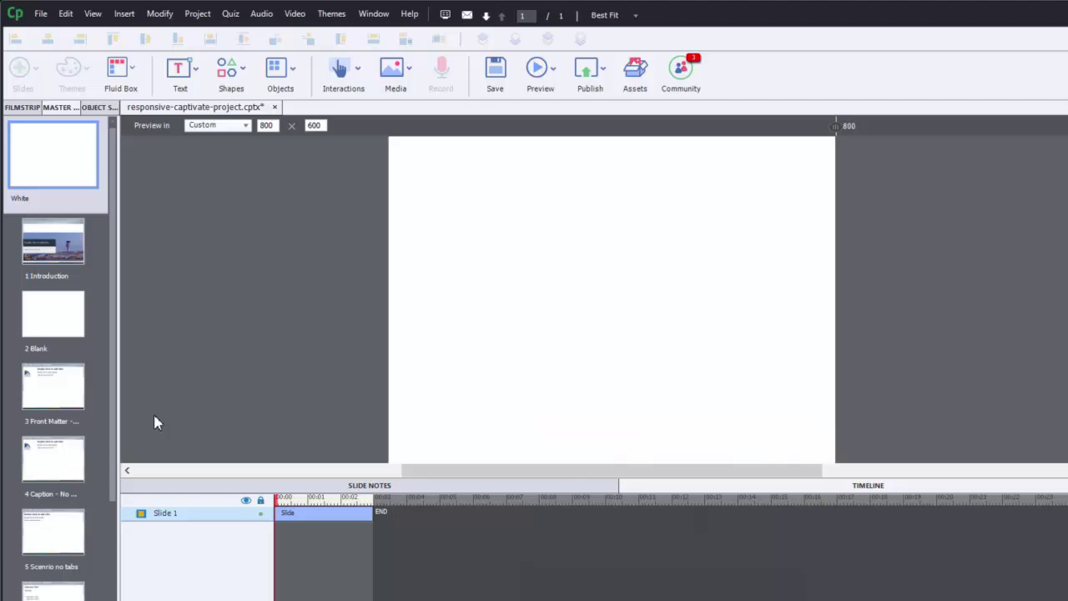
pyautogui.click(69, 526)
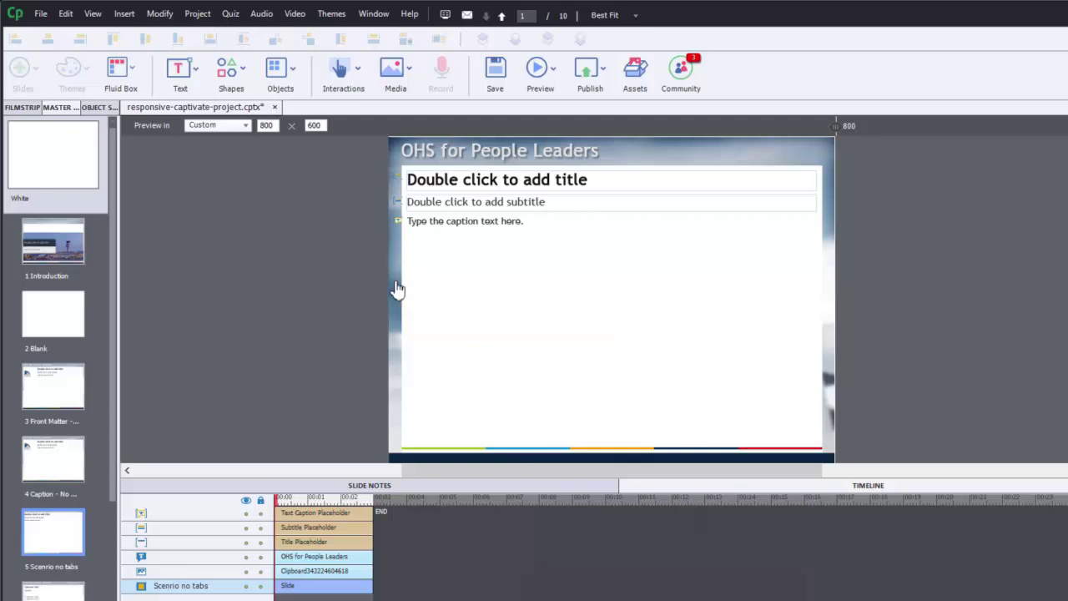
pyautogui.click(398, 288)
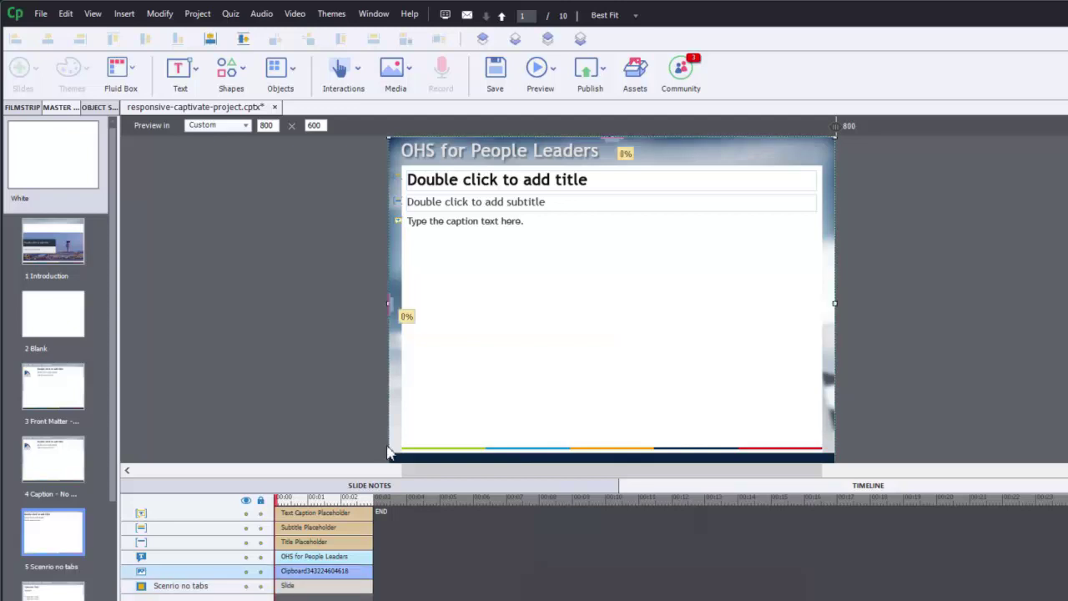
pyautogui.press('Delete')
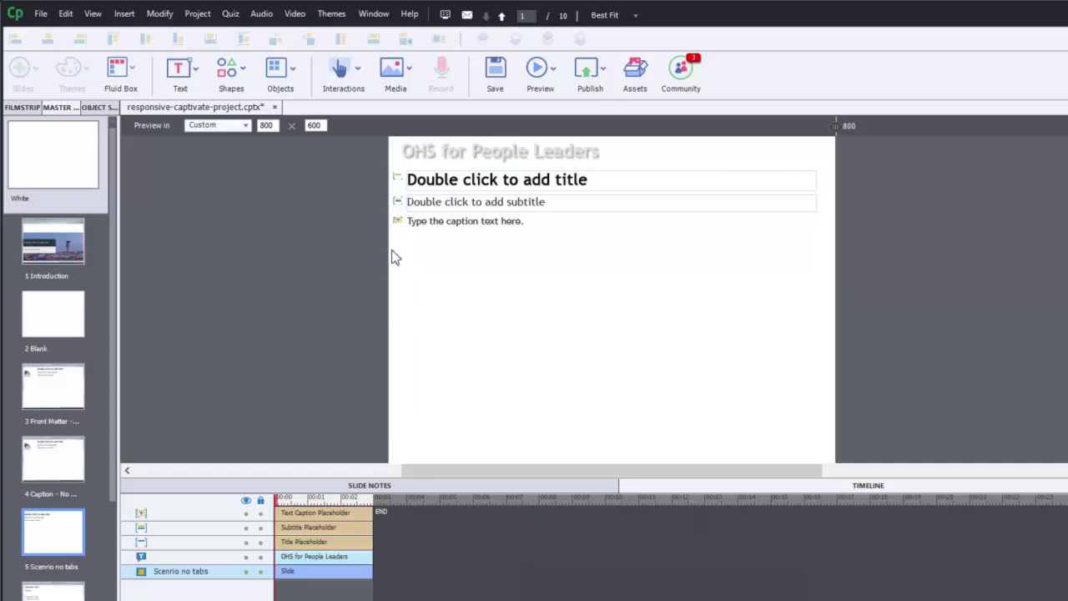
# Delete the subtitle and text caption placeholders from the Scenrio no tabs master slide
pyautogui.click(495, 211)
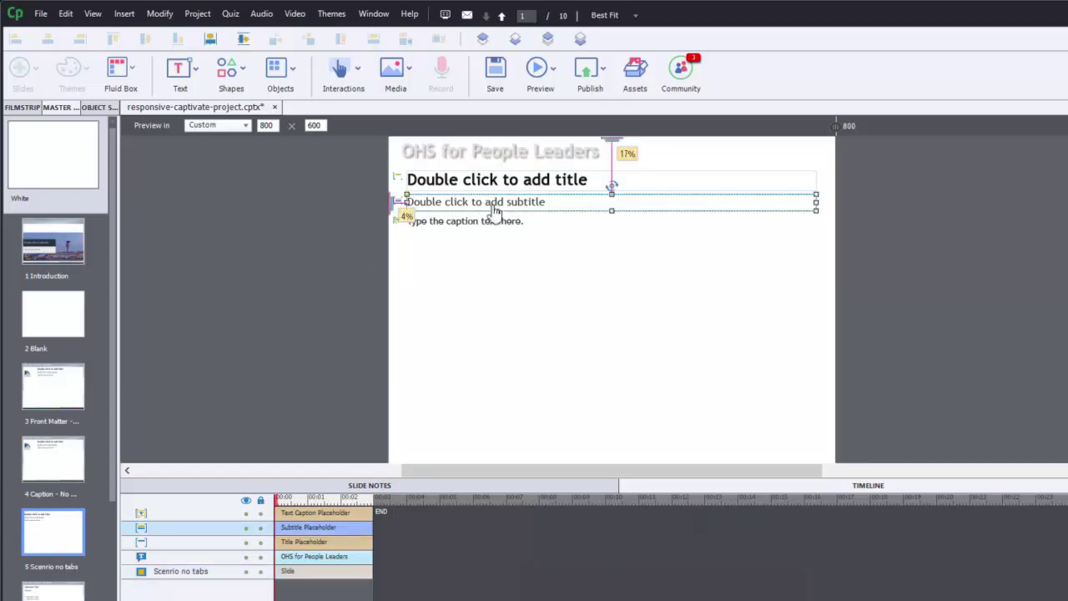
pyautogui.press('Delete')
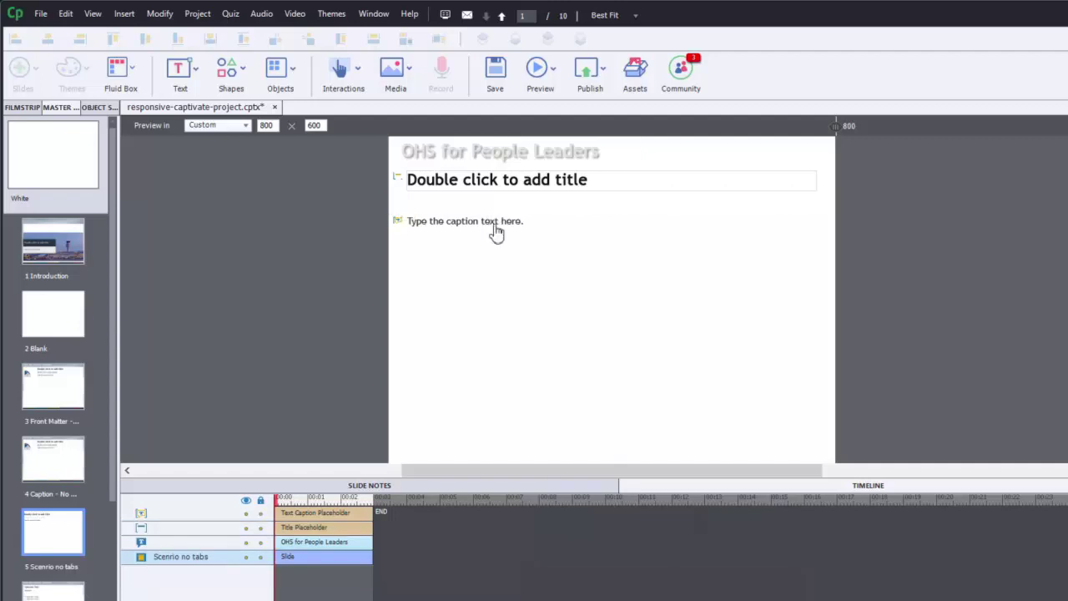
pyautogui.click(499, 237)
pyautogui.press('Delete')
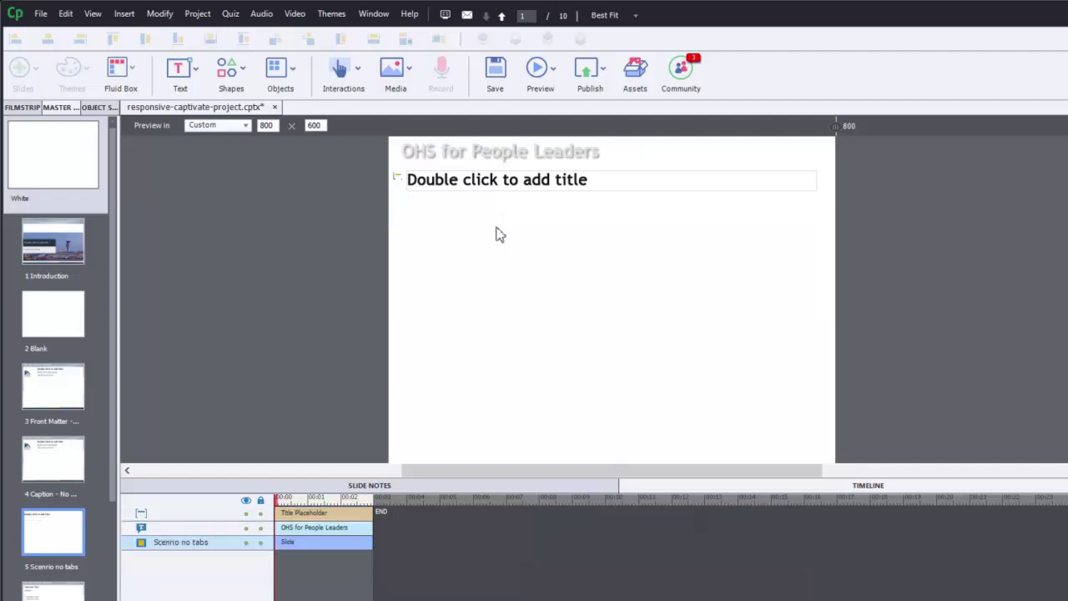
# Insert five vertical fluid boxes on the Scenrio no tabs master slide
pyautogui.click(131, 75)
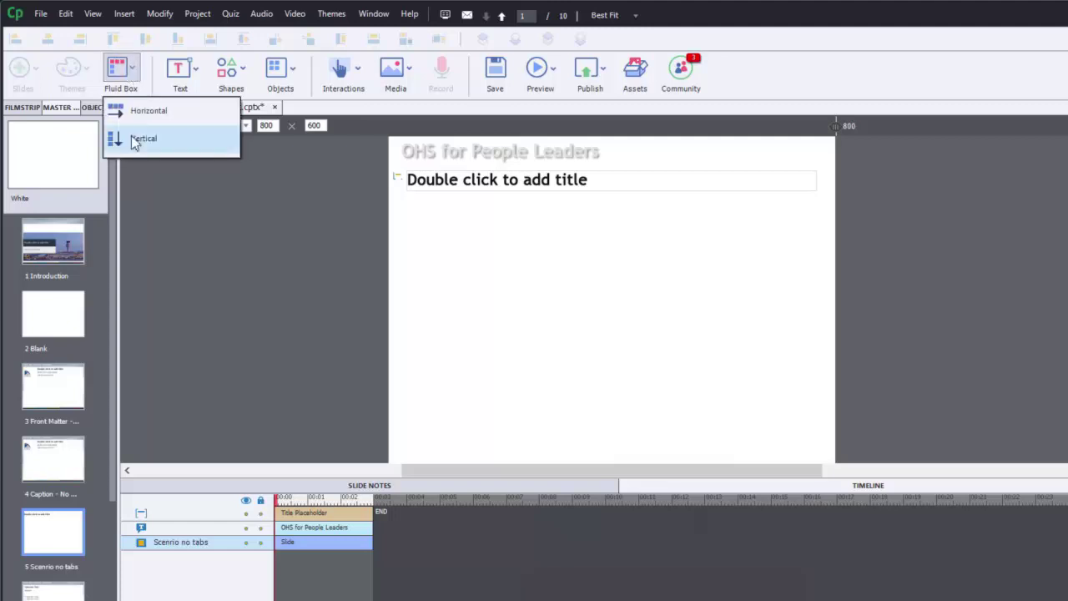
pyautogui.moveTo(134, 156)
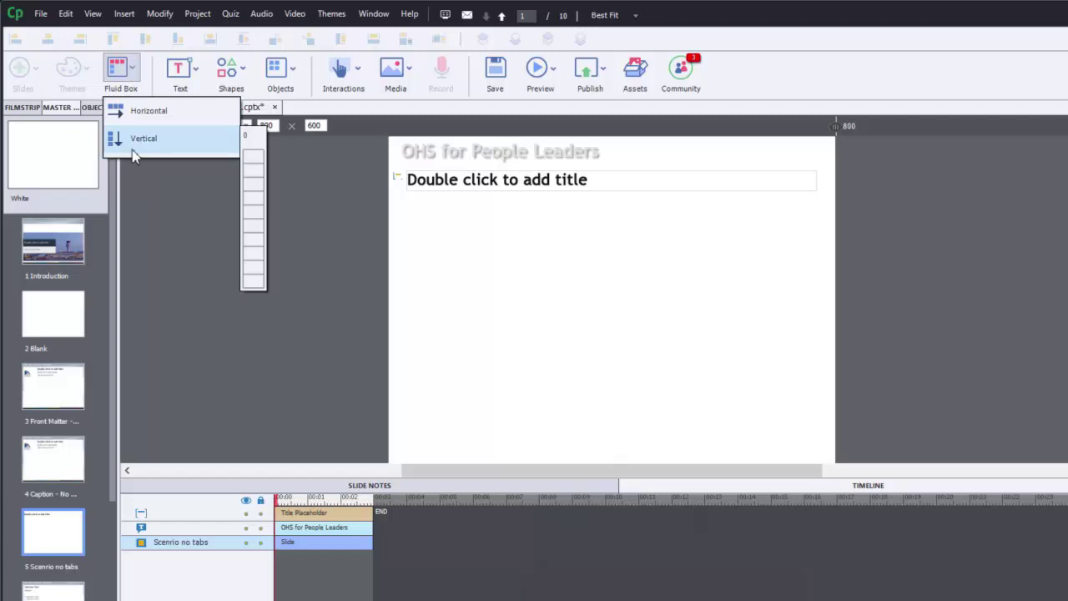
pyautogui.click(254, 214)
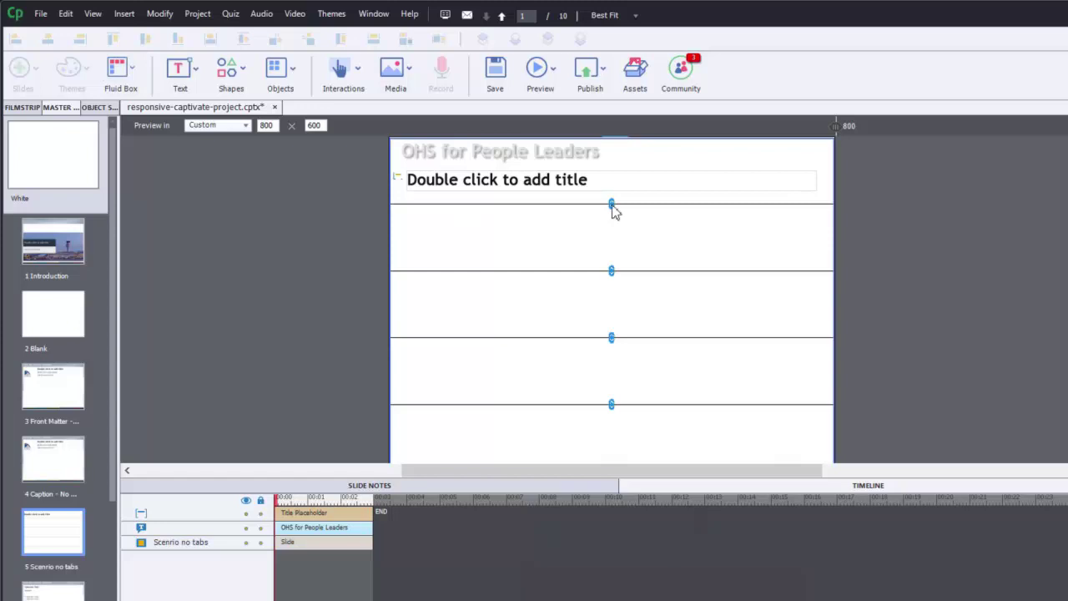
# Resize the fluid boxes into narrow rows for the course name, title and the two footer rows, leaving a tall middle content area
pyautogui.moveTo(612, 205); pyautogui.dragTo(612, 162)
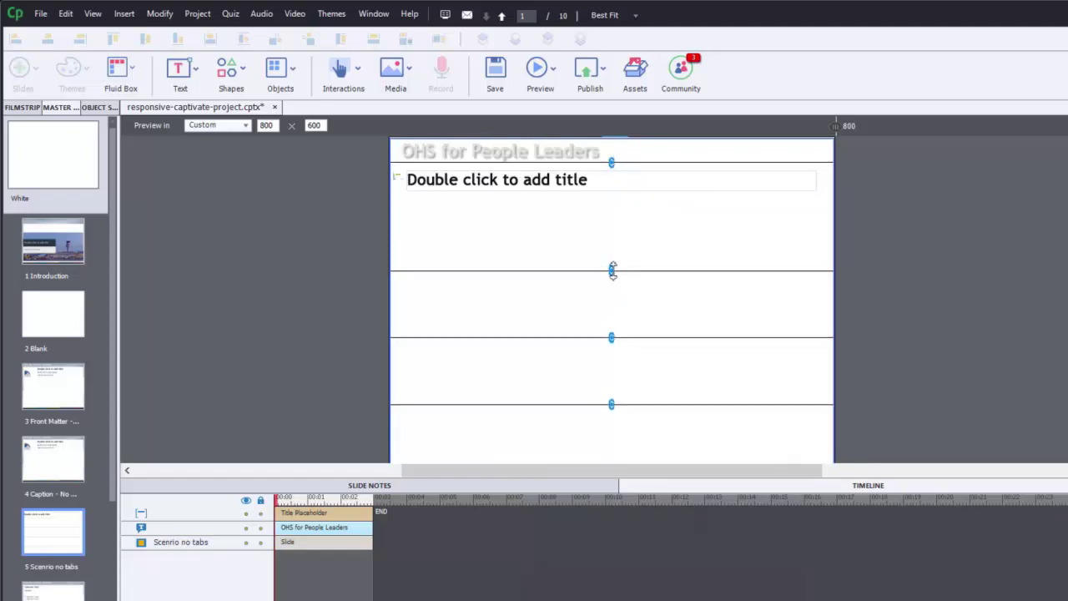
pyautogui.moveTo(612, 271); pyautogui.dragTo(622, 193)
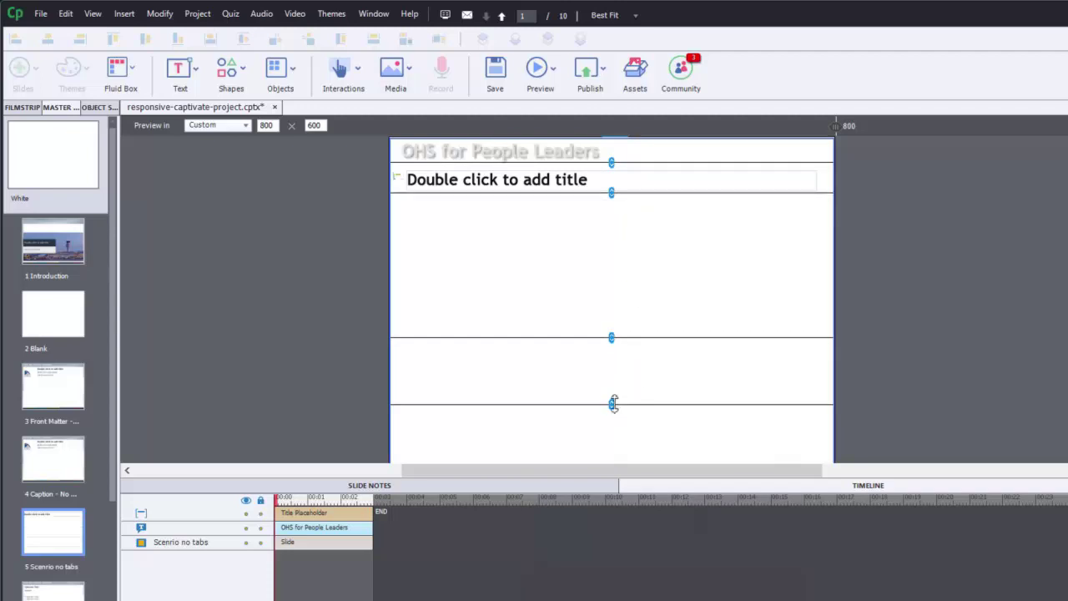
pyautogui.moveTo(613, 404); pyautogui.dragTo(615, 439)
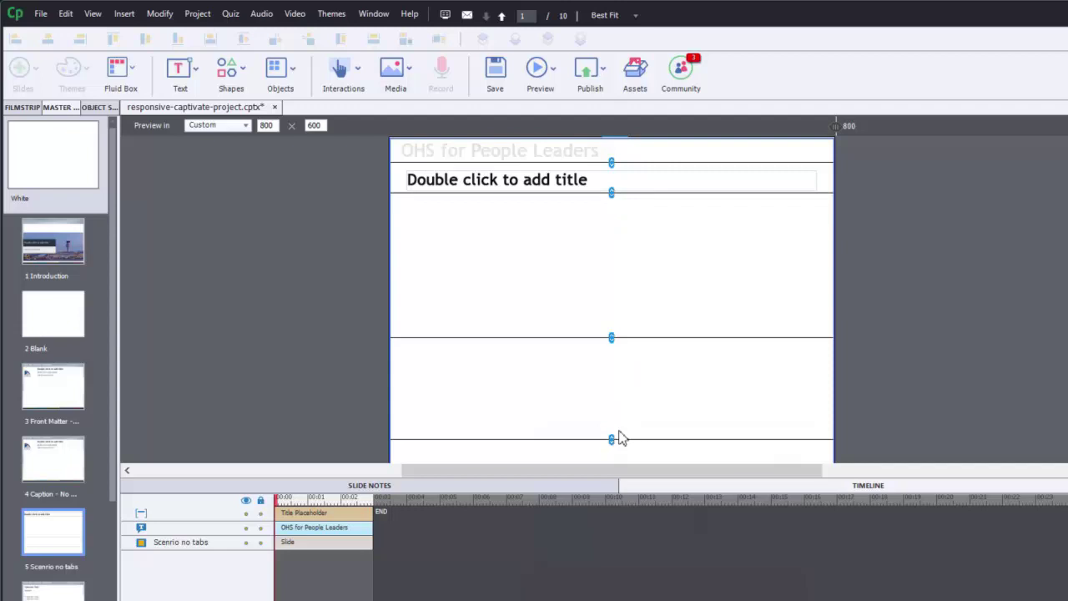
pyautogui.moveTo(612, 337); pyautogui.dragTo(611, 413)
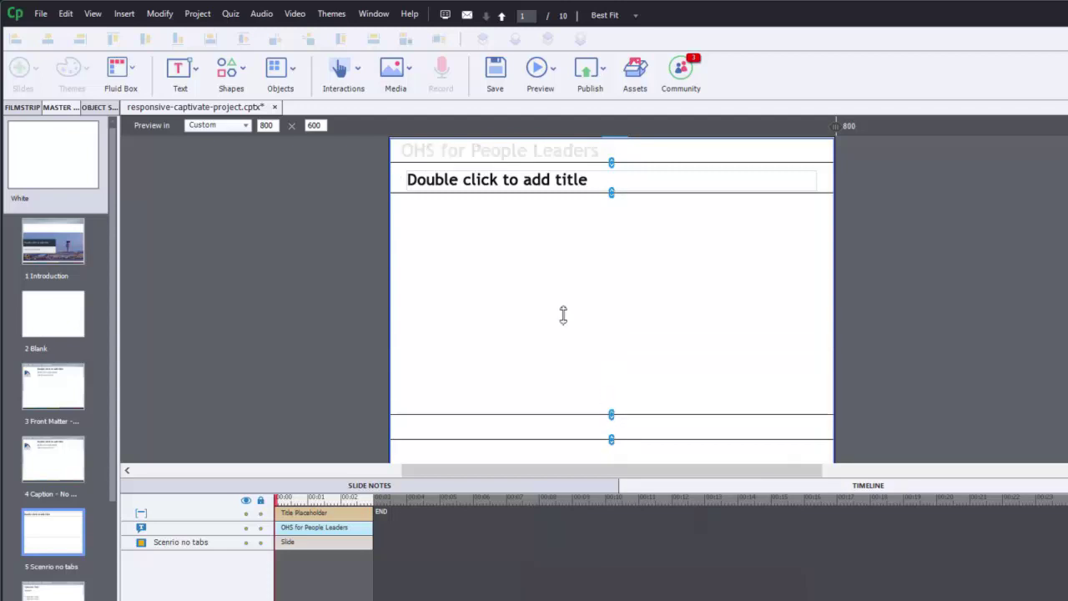
pyautogui.click(876, 235)
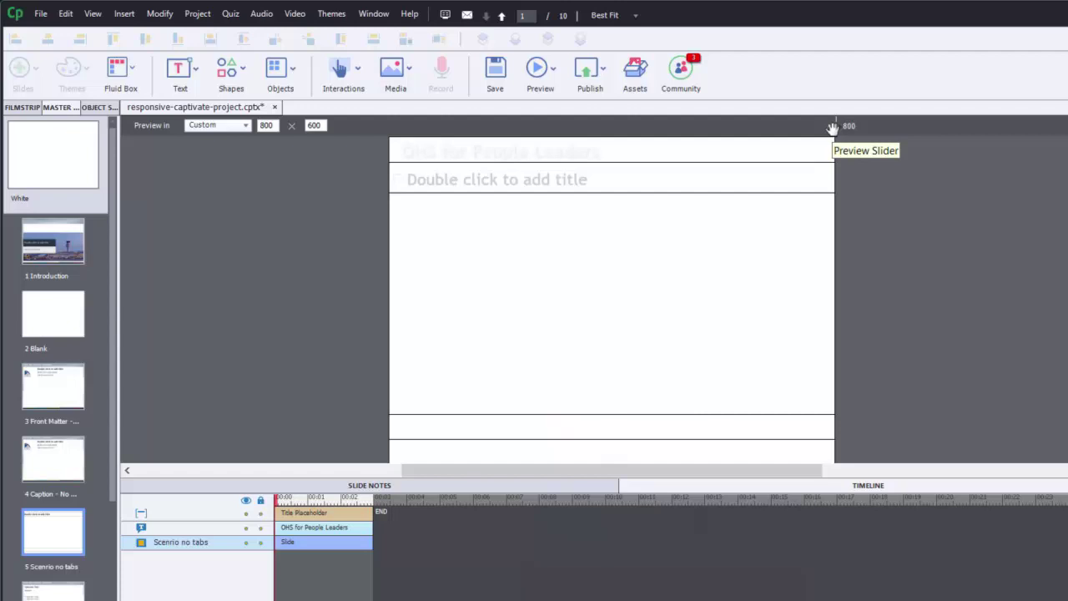
# Rescale the project to a width of 1024 and a height of 627 pixels, and look over the preview device list
pyautogui.click(152, 20)
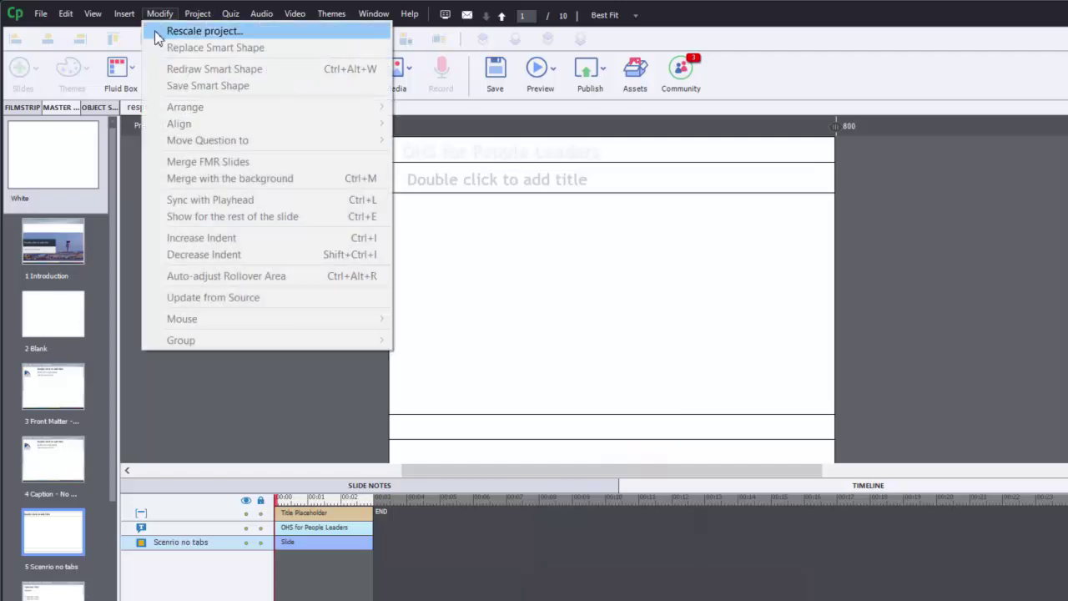
pyautogui.click(203, 31)
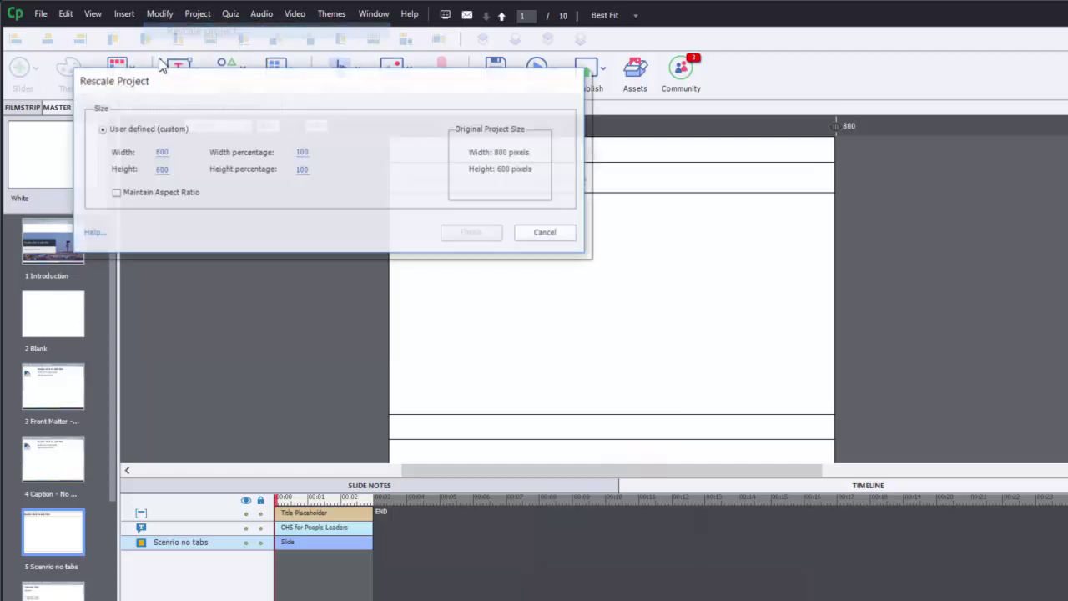
pyautogui.click(161, 152)
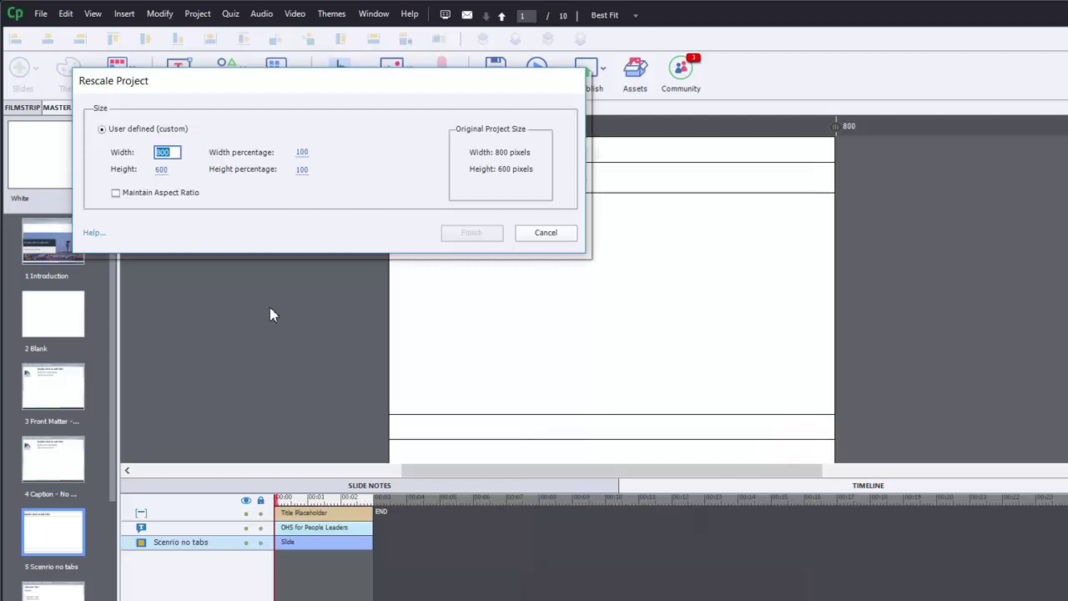
pyautogui.write('1024')
pyautogui.press('Tab')
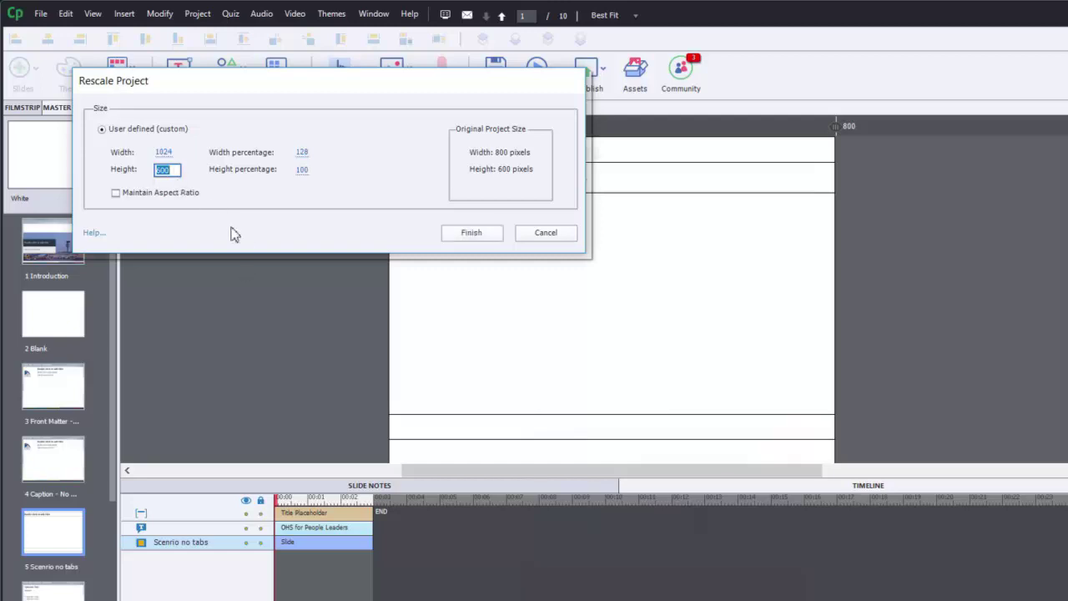
pyautogui.write('627')
pyautogui.click(489, 234)
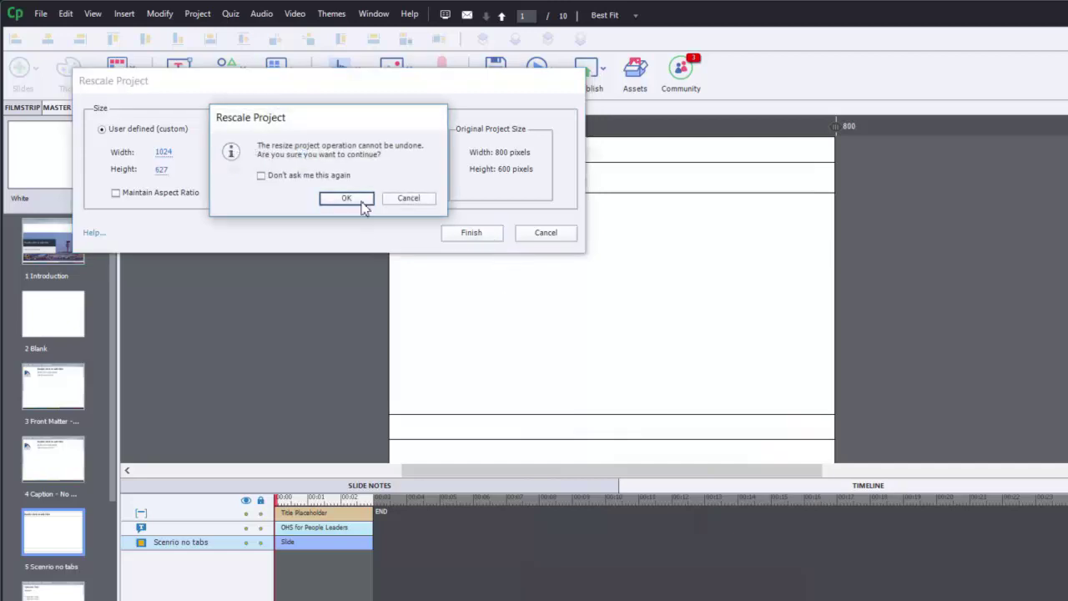
pyautogui.click(362, 202)
pyautogui.click(241, 125)
pyautogui.press('Escape')
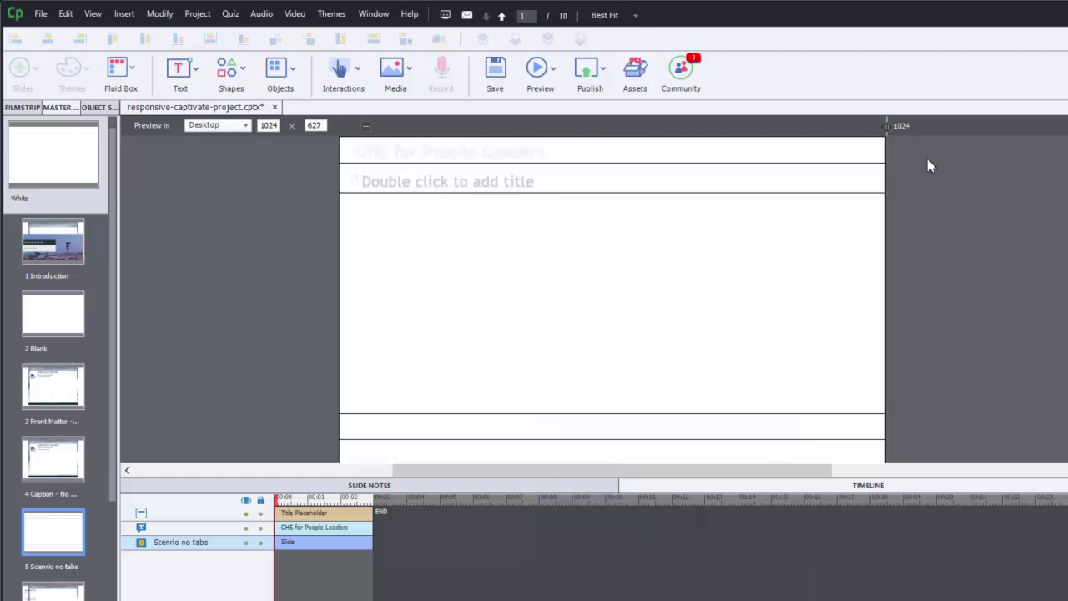
# Change the fill type of the parent fluid box FB_1 to Image Fill
pyautogui.click(861, 285)
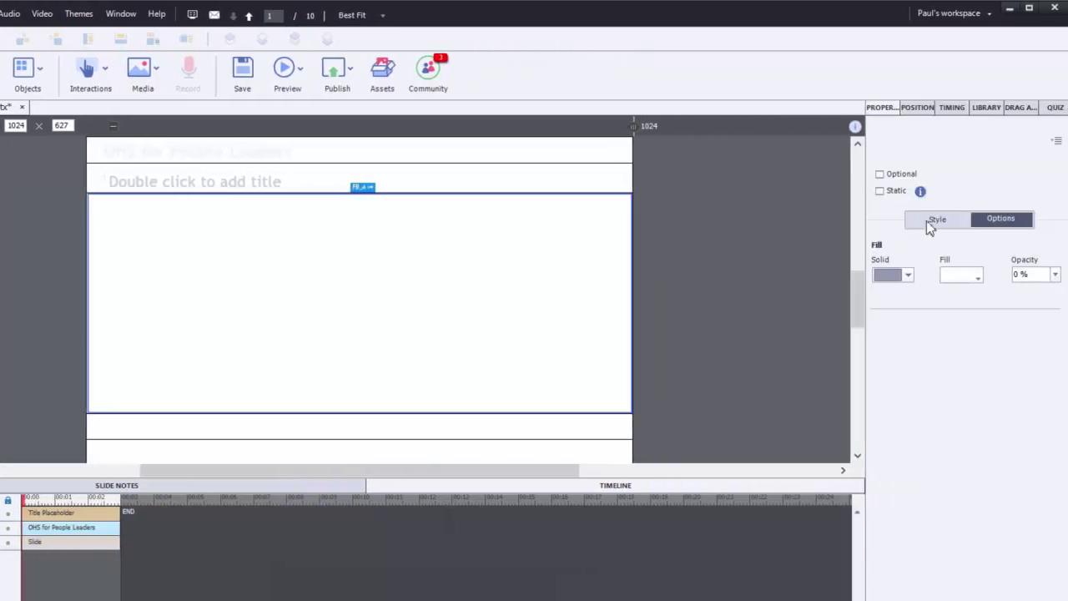
pyautogui.click(926, 224)
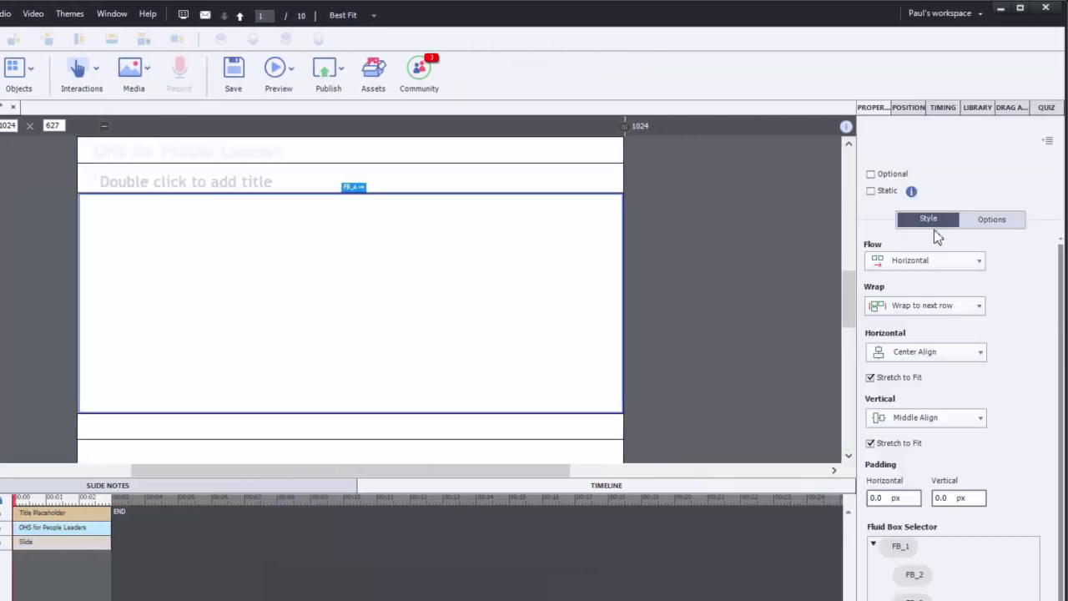
pyautogui.click(901, 551)
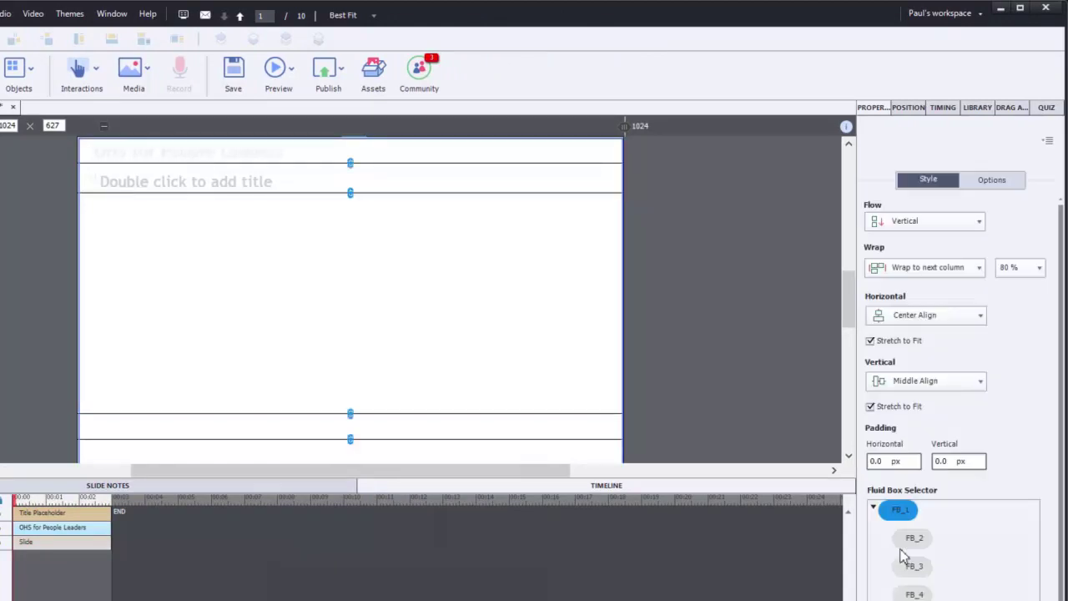
pyautogui.click(994, 182)
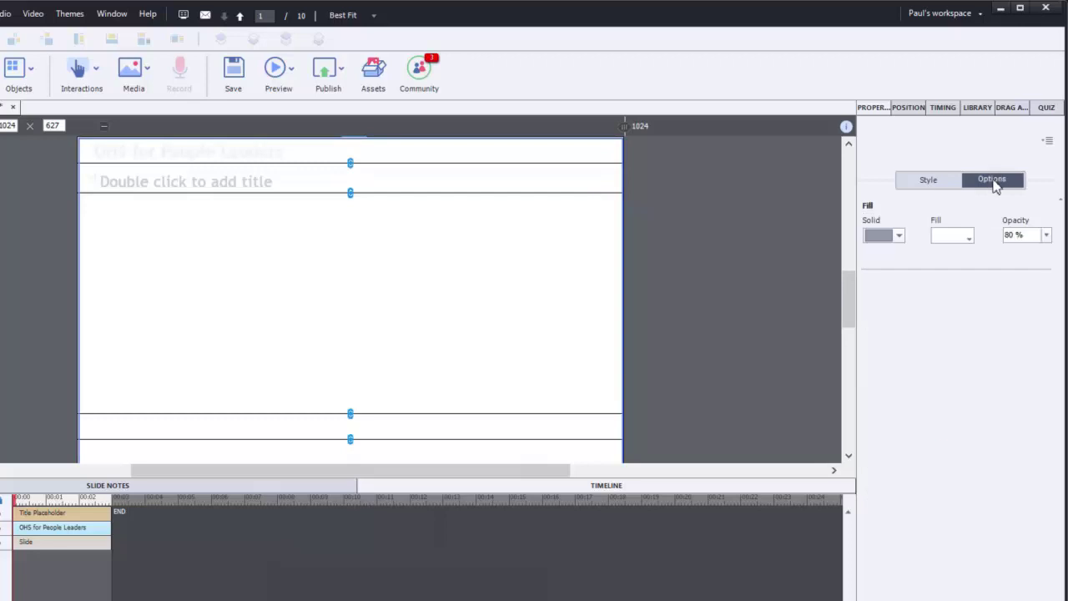
pyautogui.click(897, 237)
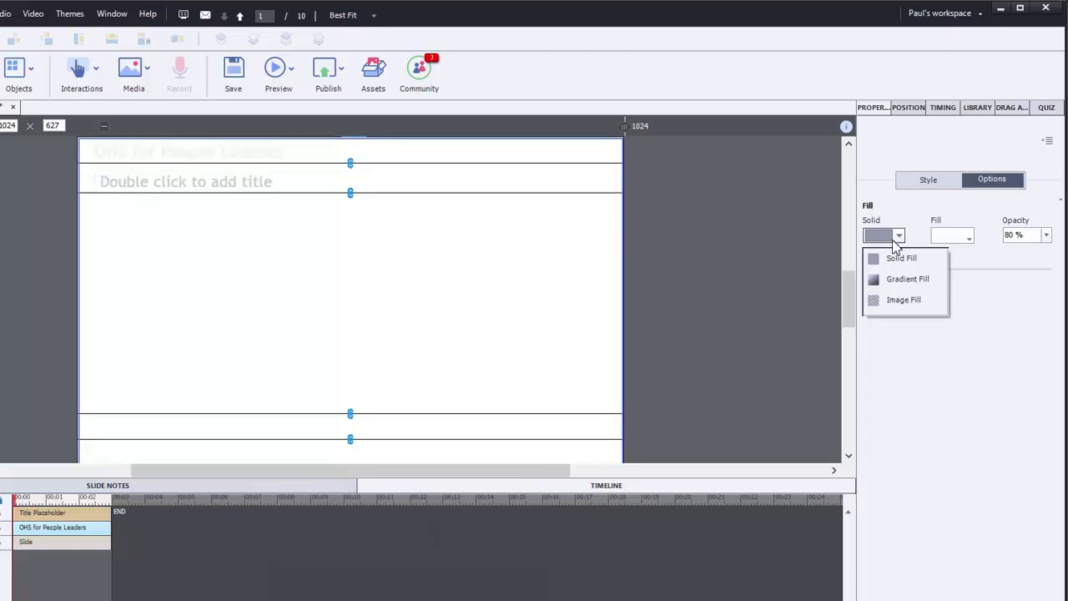
pyautogui.click(899, 302)
# Import NewBg.jpg from the Desktop as the custom fill image of the parent fluid box
pyautogui.click(958, 239)
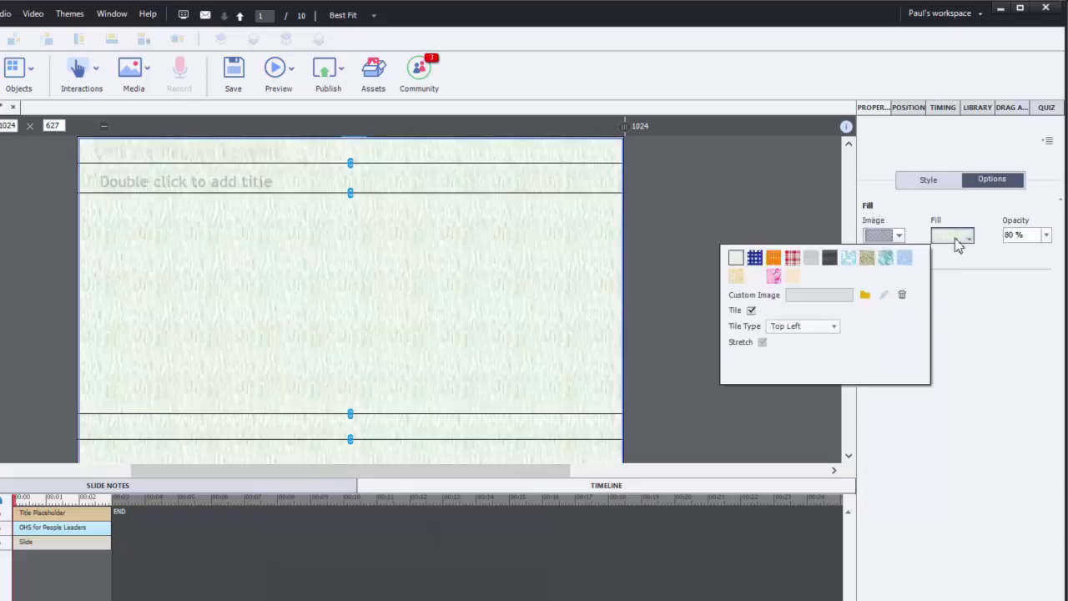
pyautogui.click(865, 295)
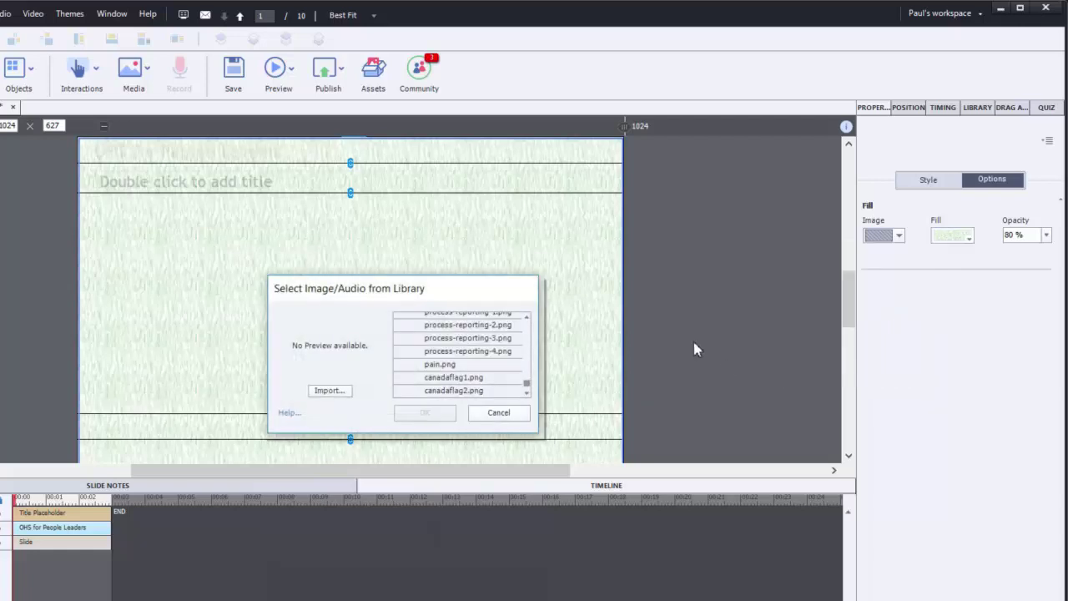
pyautogui.click(333, 392)
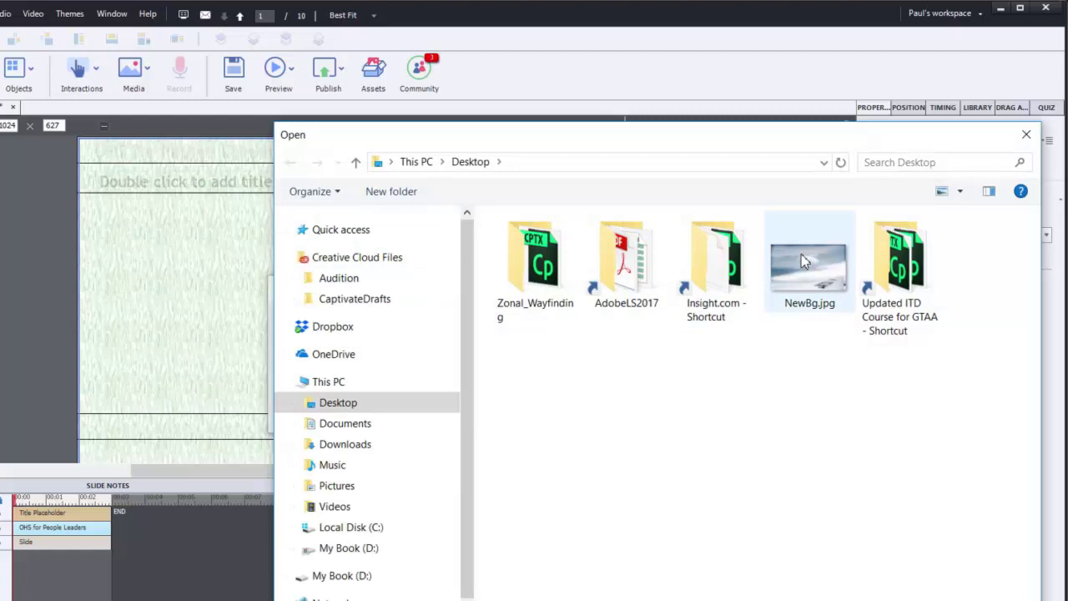
pyautogui.click(801, 261)
pyautogui.press('Return')
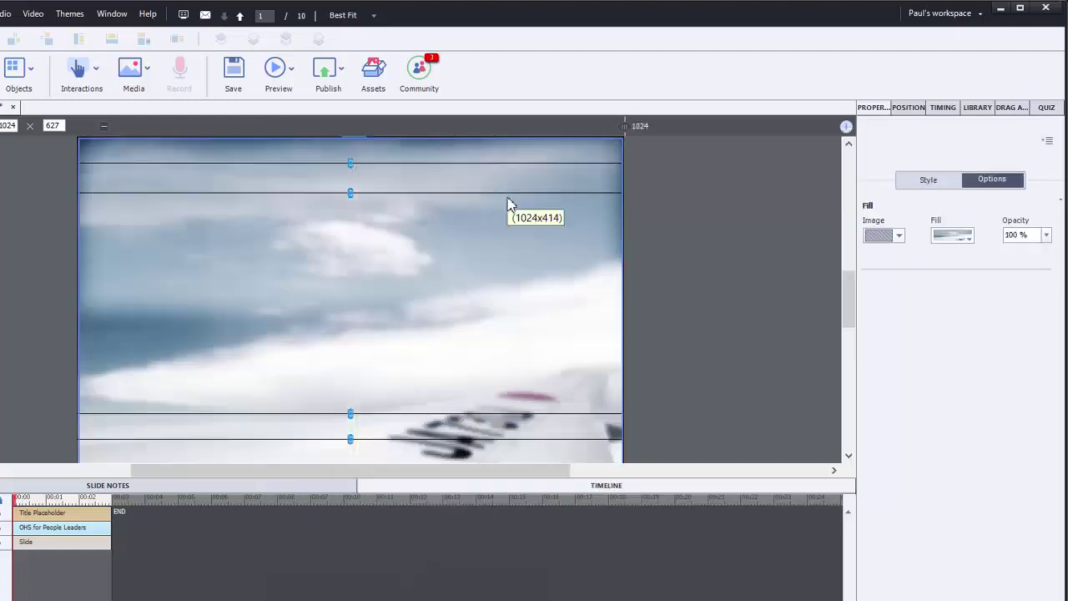
# Check the tile and tile type options of the NewBg.jpg fill, and preview the master slide at different widths
pyautogui.click(964, 239)
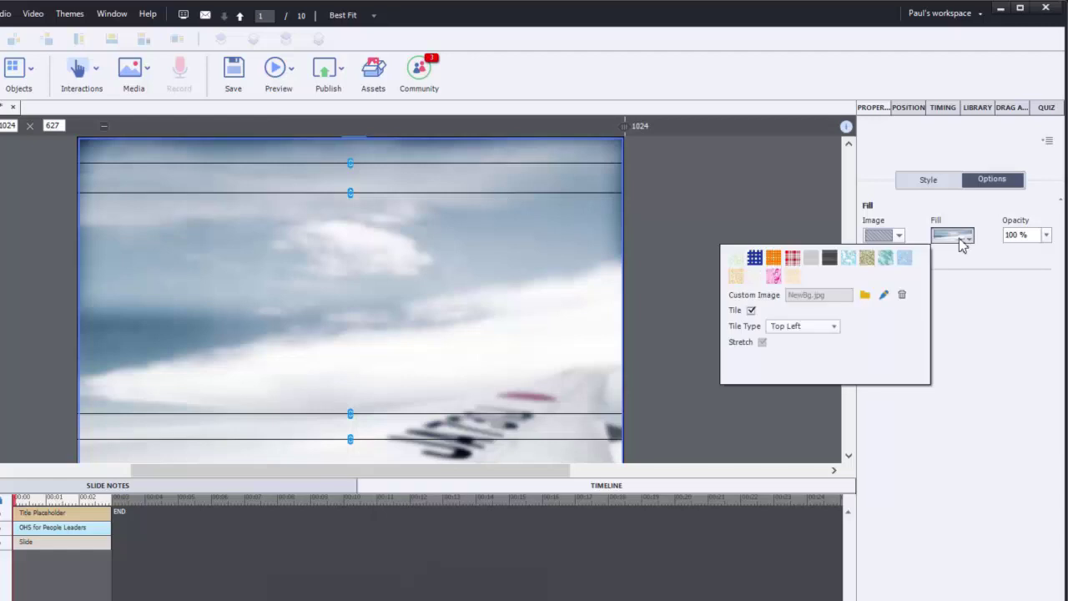
pyautogui.click(964, 239)
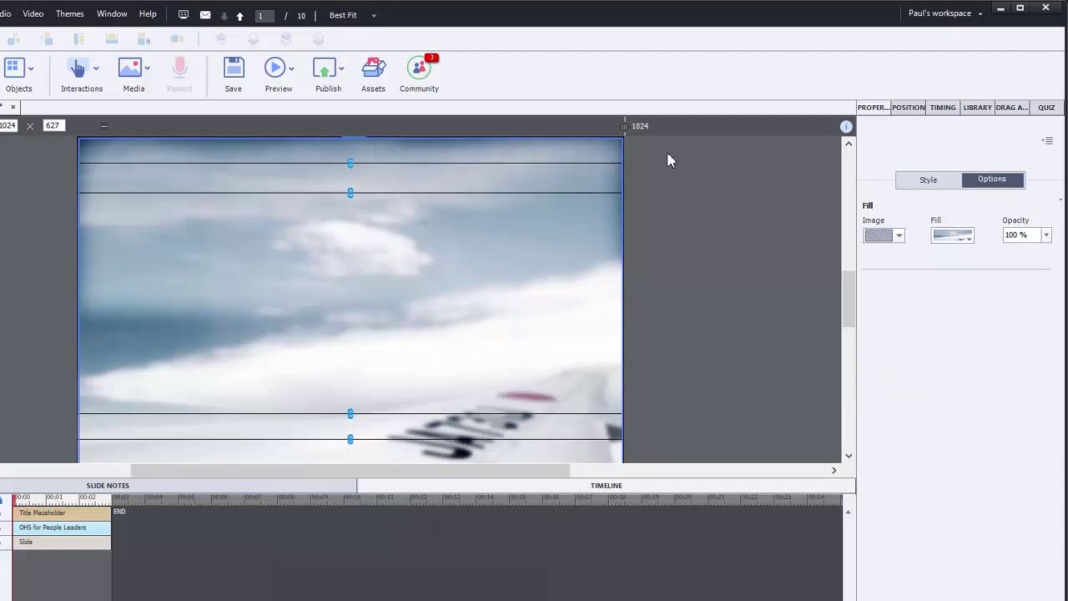
pyautogui.click(966, 241)
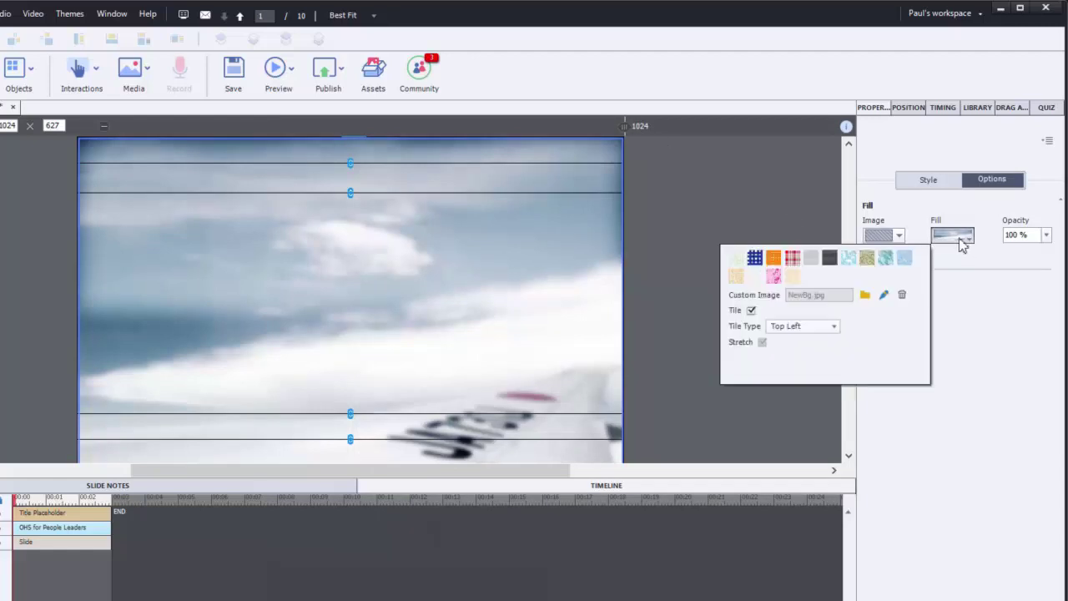
pyautogui.click(793, 327)
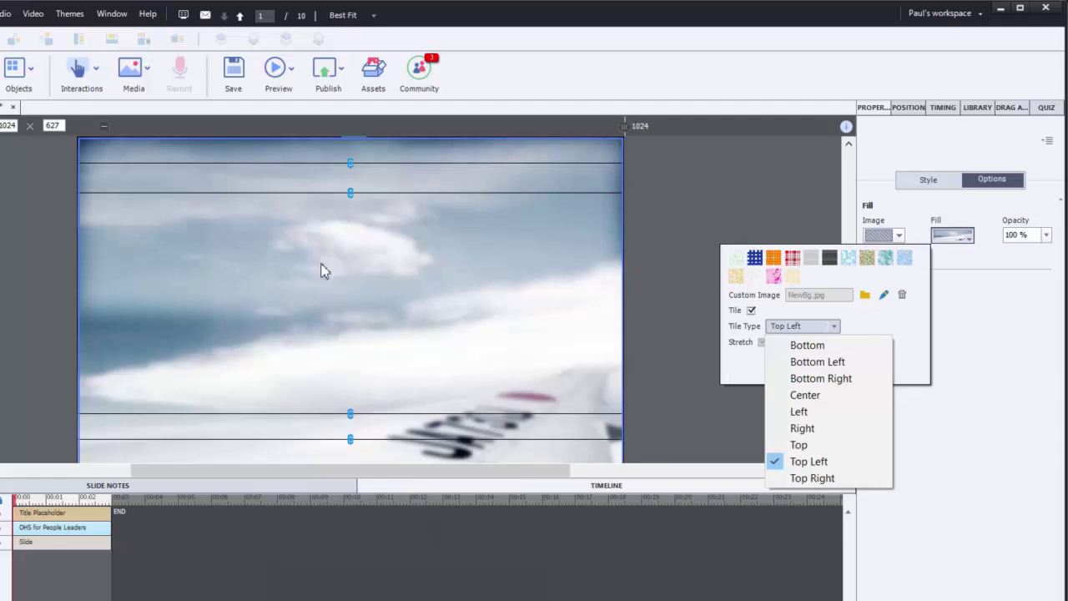
pyautogui.click(752, 311)
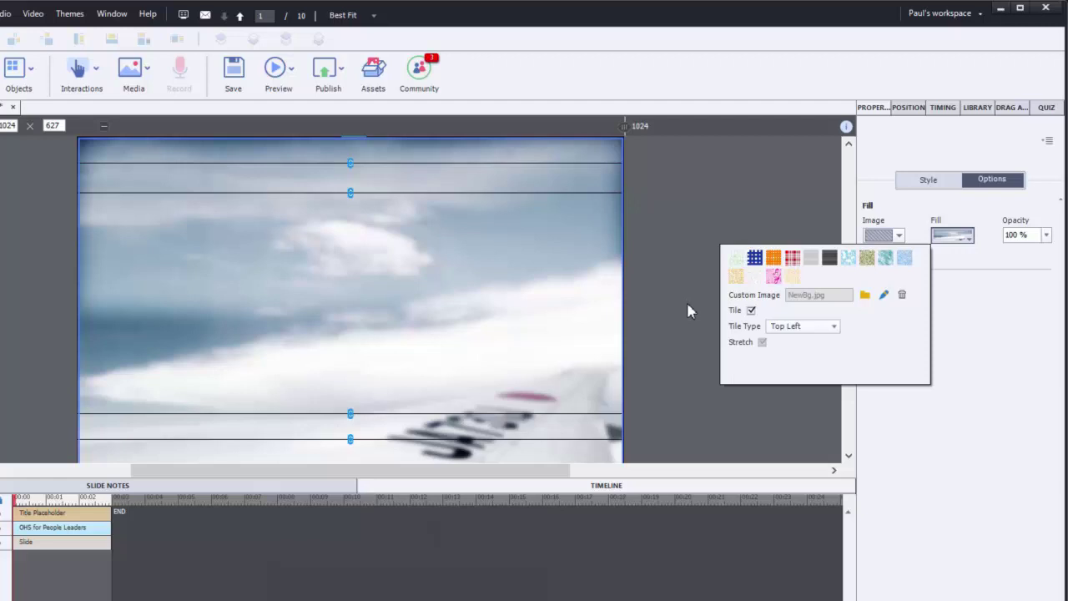
pyautogui.click(675, 223)
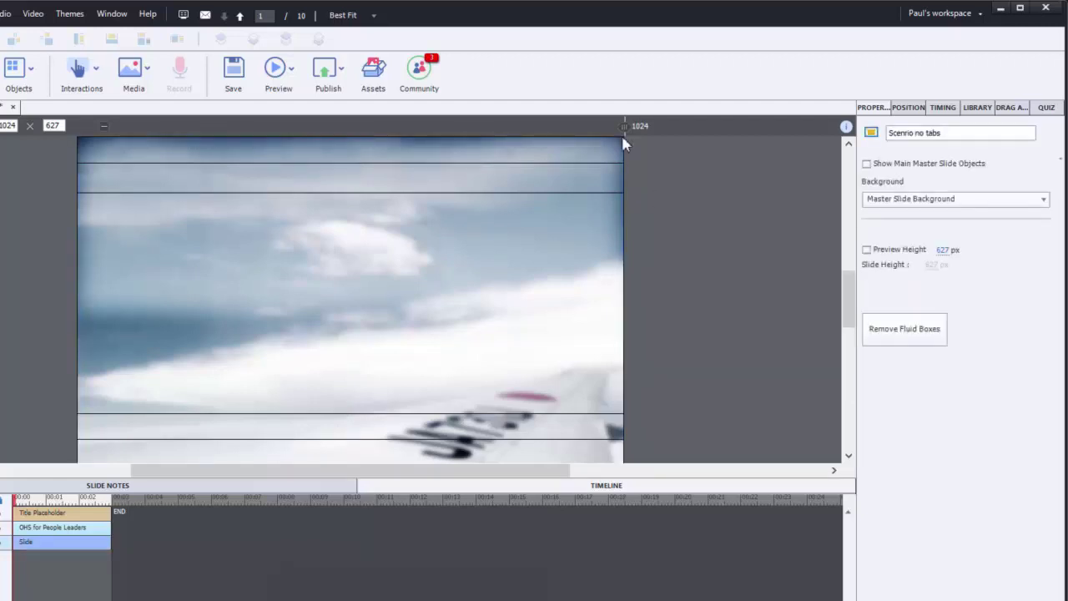
pyautogui.moveTo(627, 126); pyautogui.dragTo(739, 139)
# Set the tile type of the parent fluid box FB_1's NewBg.jpg image fill to Center
pyautogui.click(520, 245)
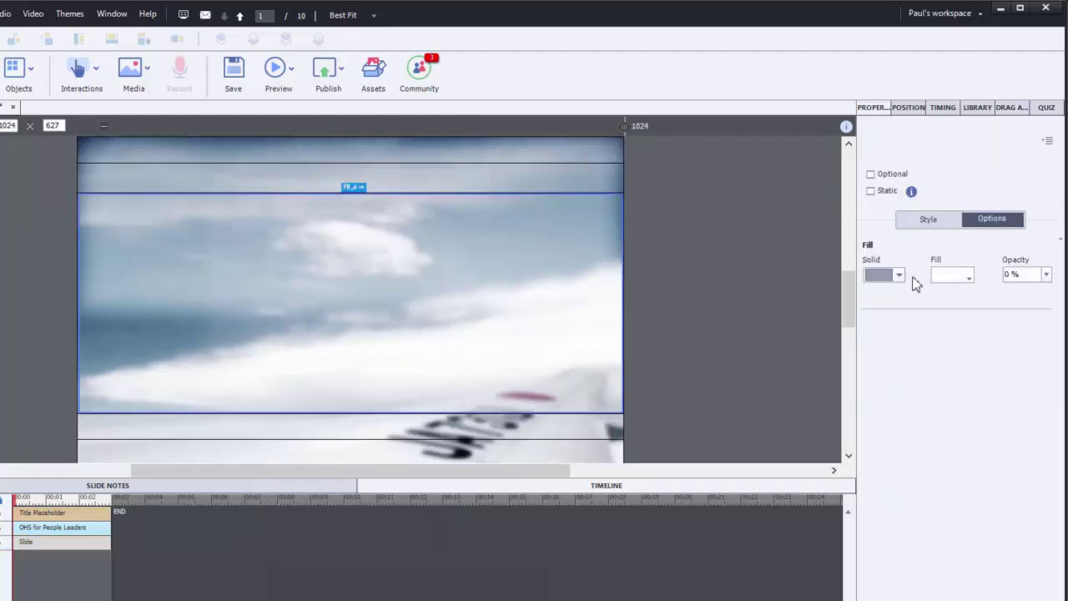
pyautogui.click(927, 220)
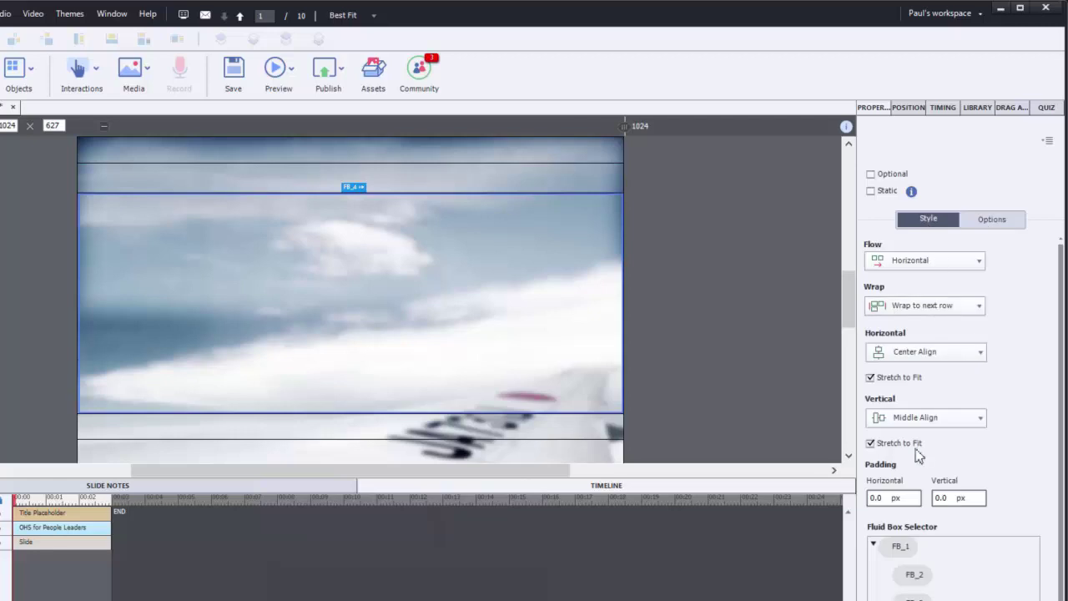
pyautogui.click(903, 548)
pyautogui.click(997, 186)
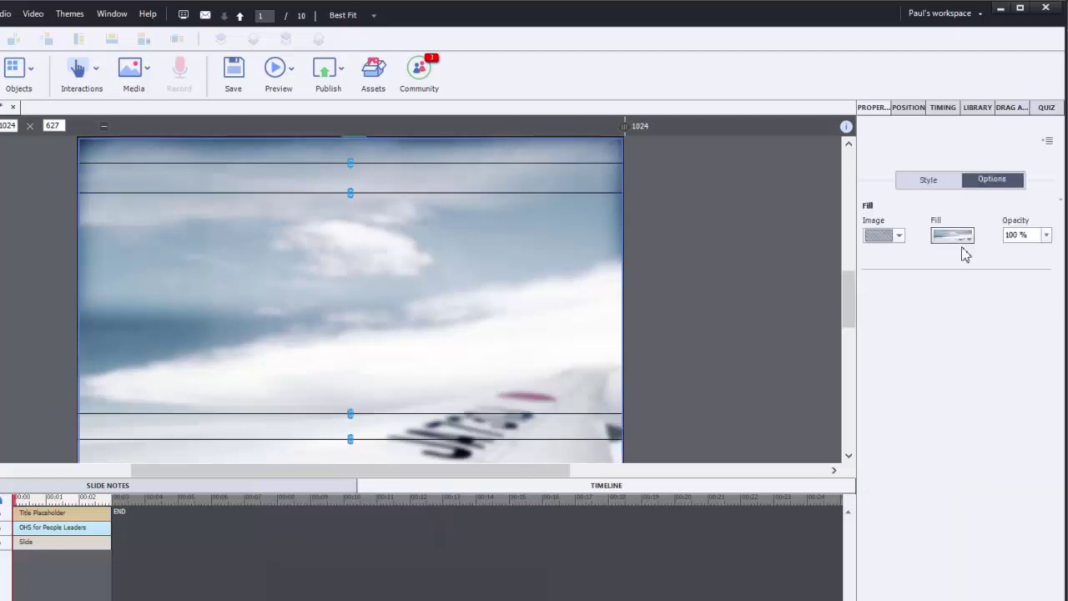
pyautogui.click(955, 240)
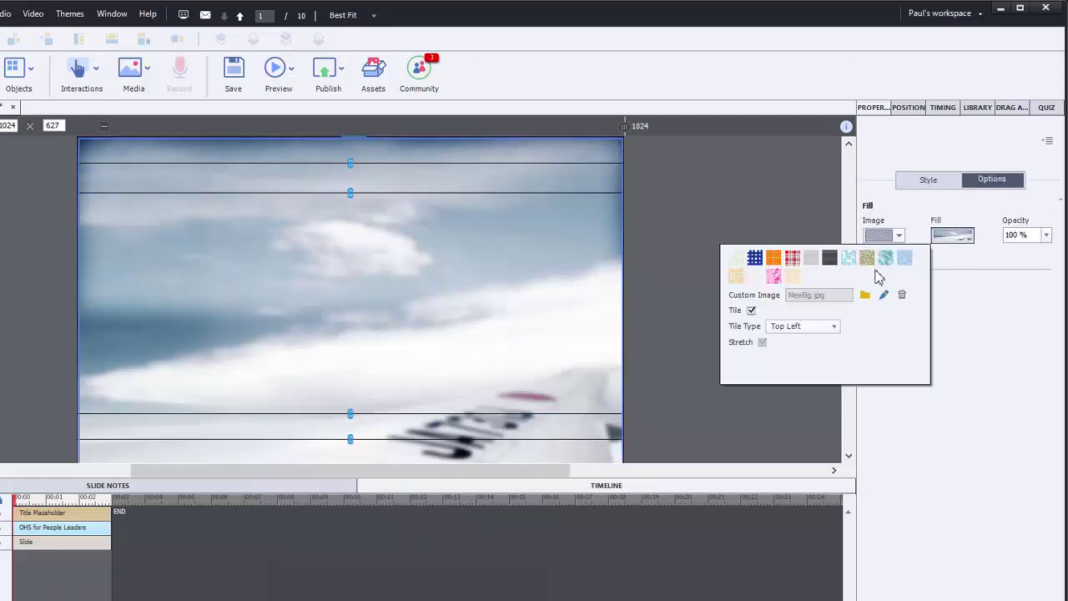
pyautogui.click(798, 327)
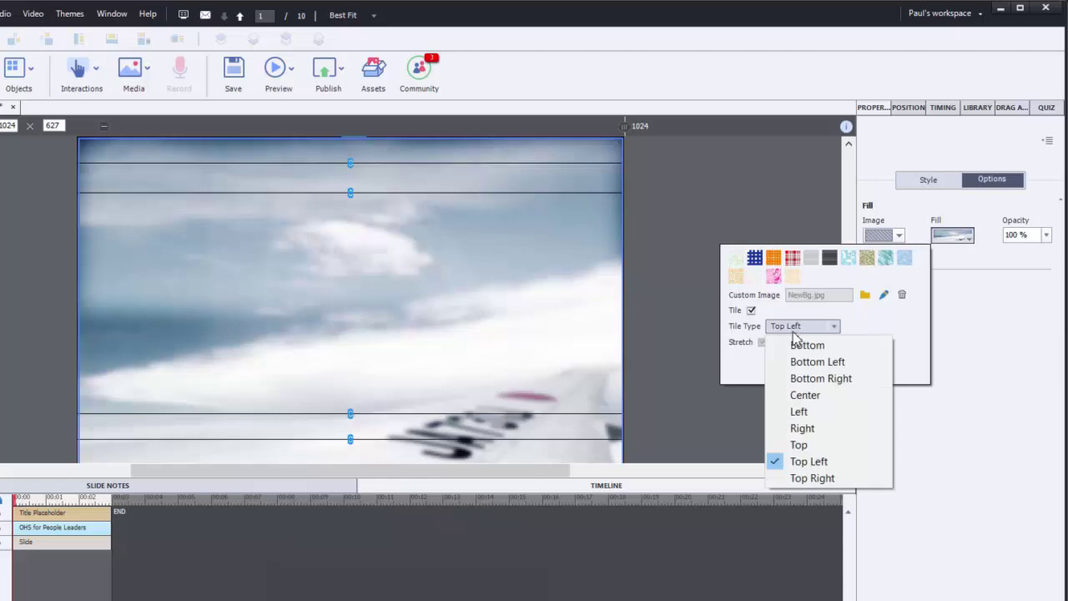
pyautogui.click(805, 395)
pyautogui.click(682, 401)
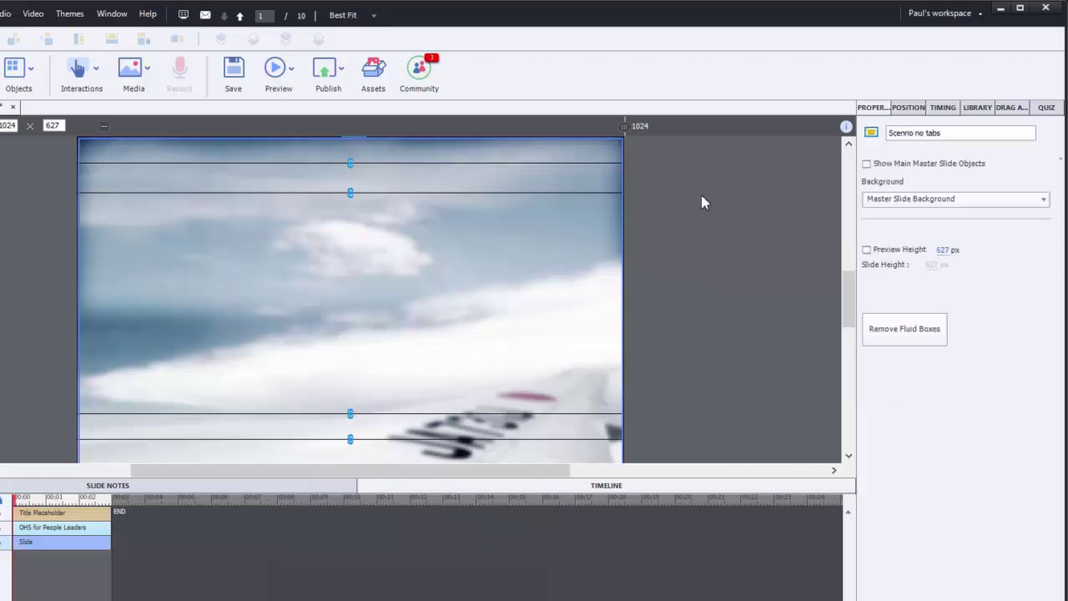
# Preview the Scenrio no tabs master slide at narrower widths, and return the preview width to 1024
pyautogui.moveTo(624, 130); pyautogui.dragTo(514, 127)
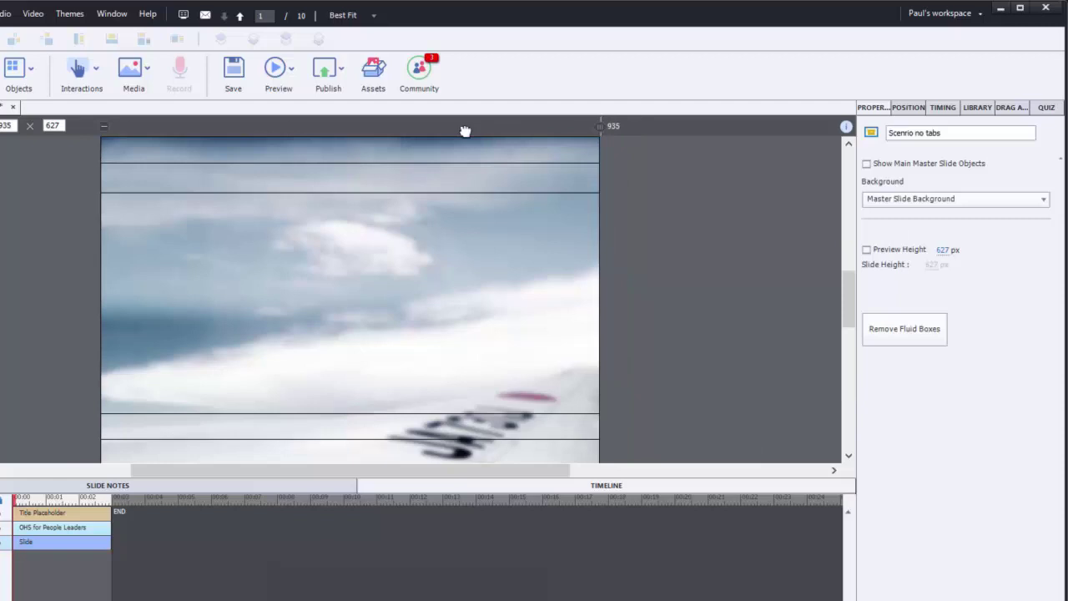
pyautogui.moveTo(340, 138); pyautogui.dragTo(442, 135)
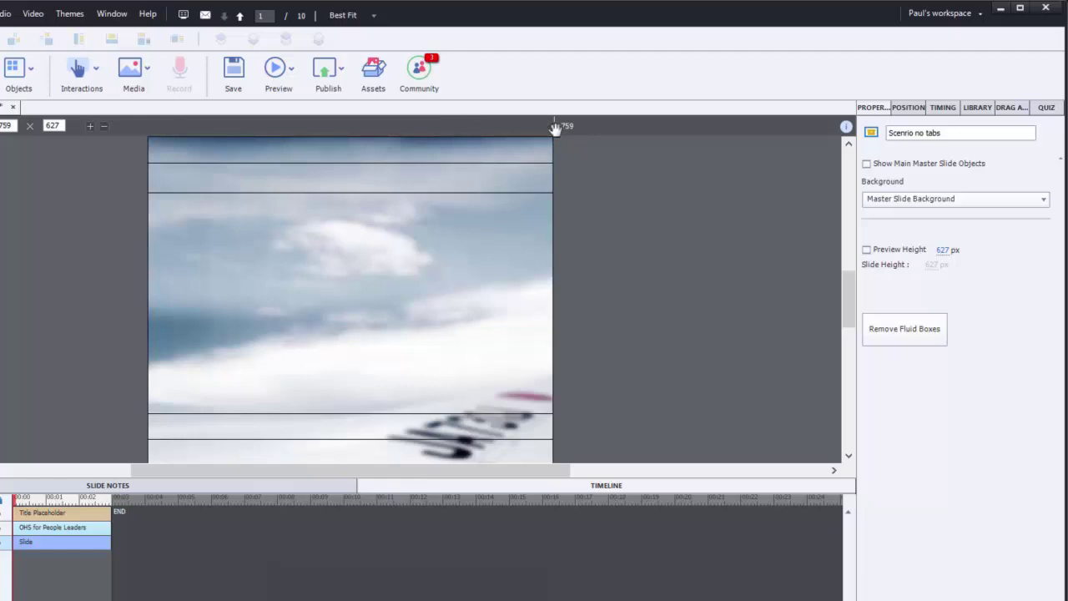
pyautogui.moveTo(555, 128); pyautogui.dragTo(812, 134)
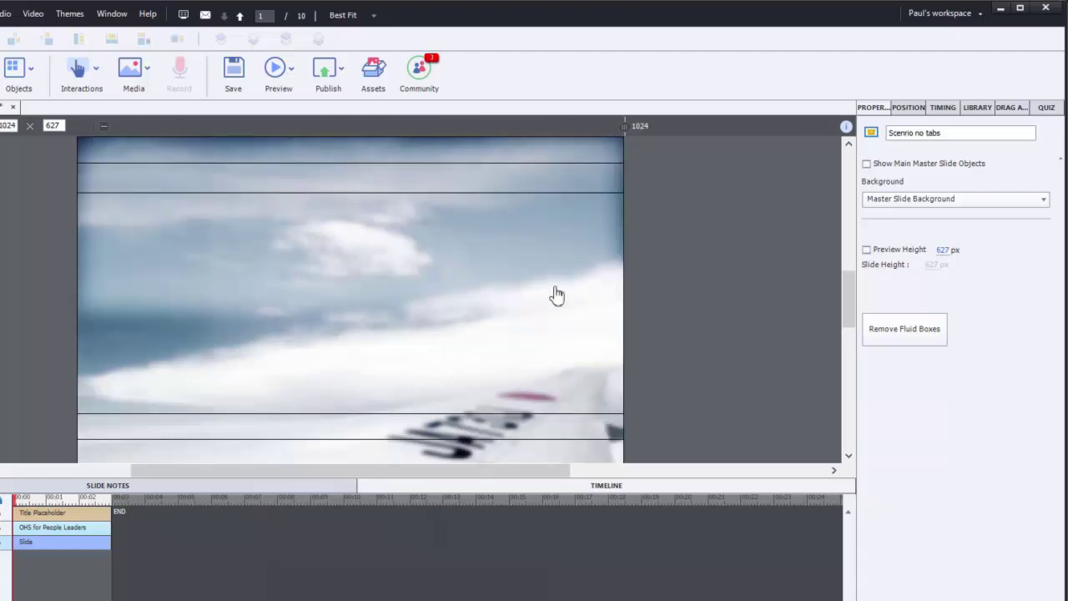
# Place the OHS for People Leaders caption in the topmost fluid box and the title placeholder in the fluid box below it
pyautogui.click(350, 153)
pyautogui.click(511, 154)
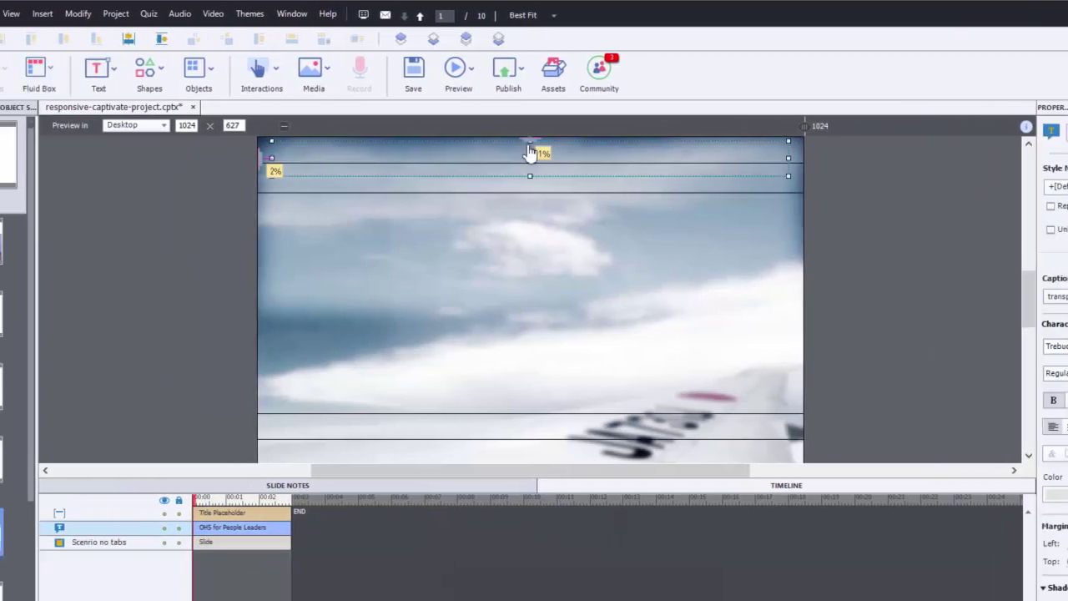
pyautogui.moveTo(539, 153); pyautogui.dragTo(549, 152)
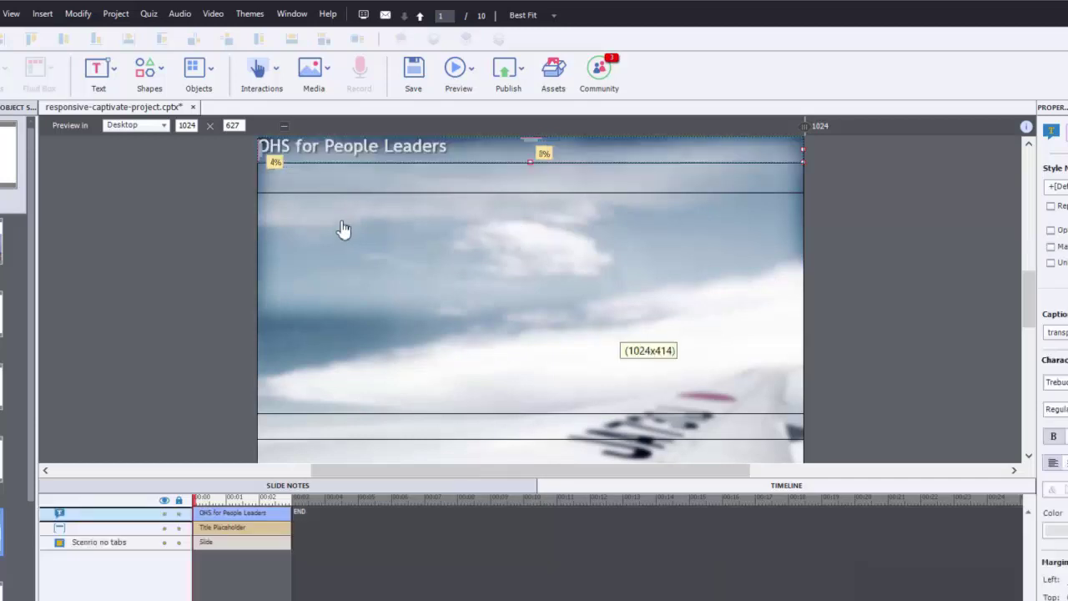
pyautogui.click(879, 229)
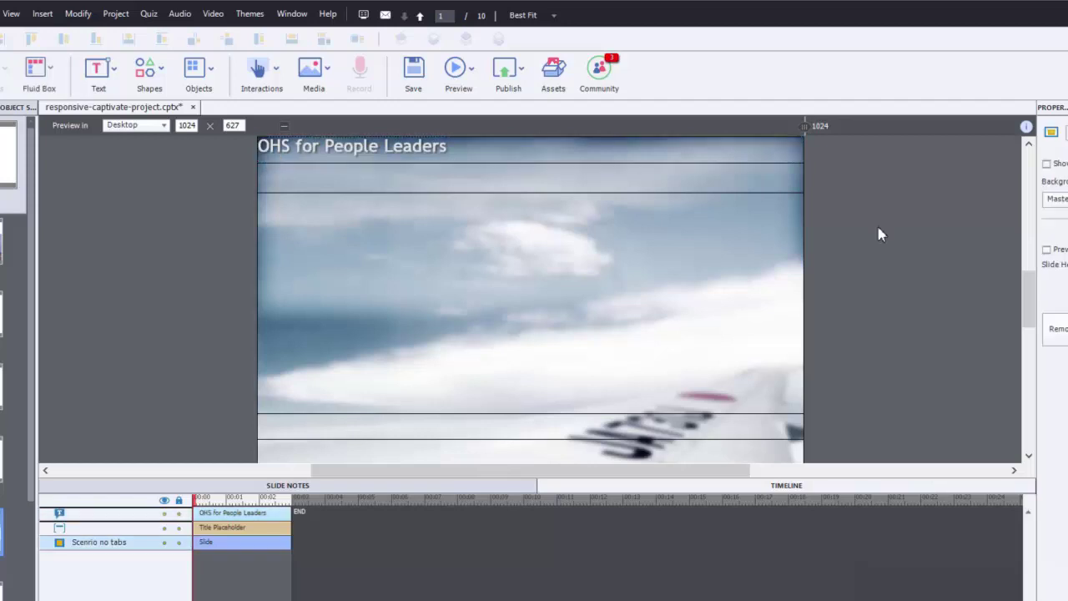
pyautogui.click(224, 529)
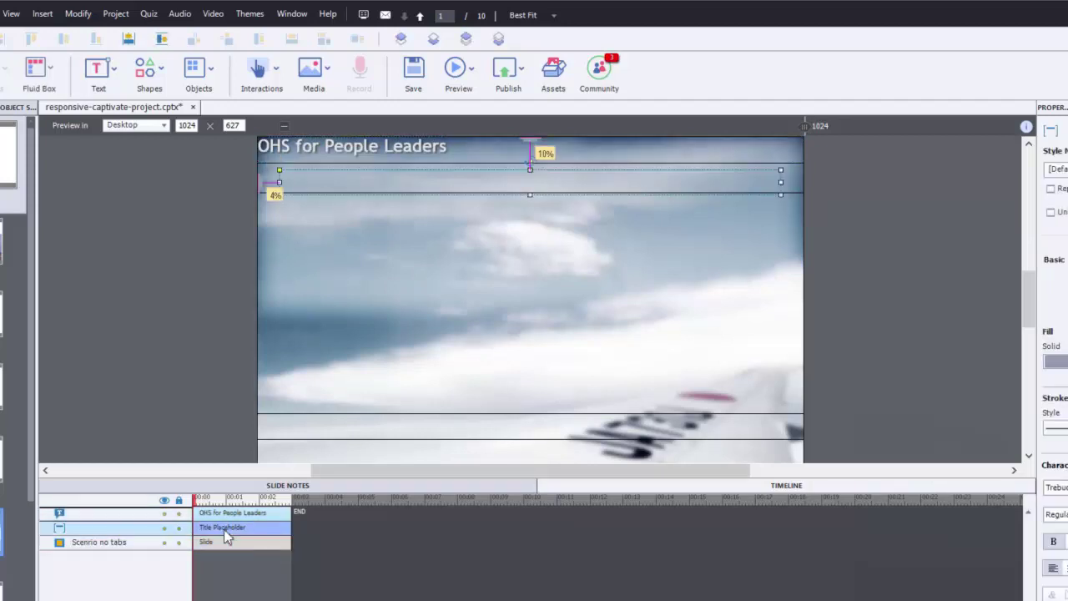
pyautogui.click(305, 176)
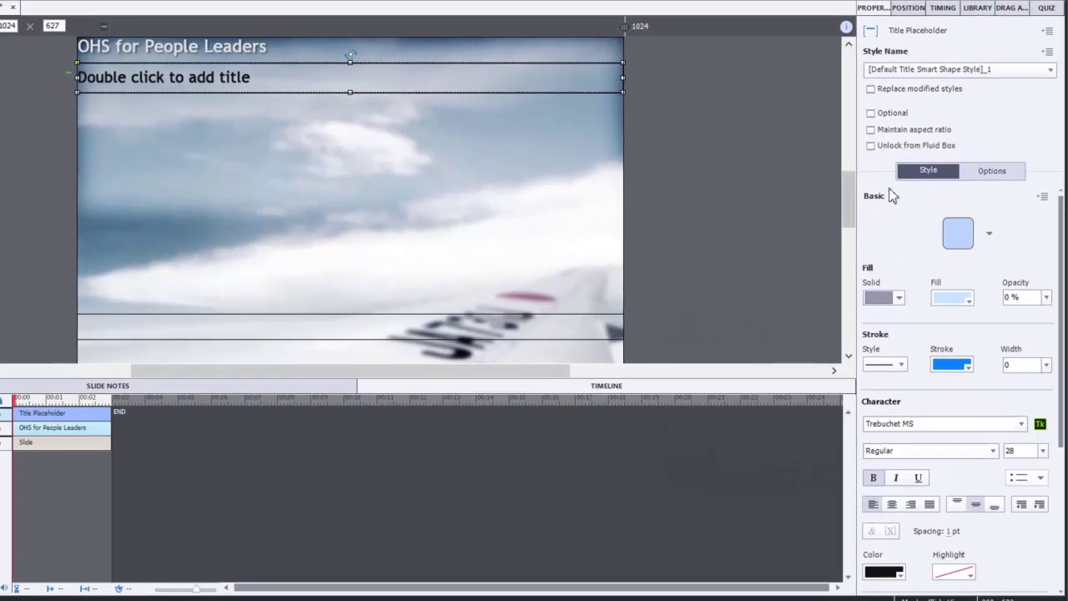
# Set the fill opacity of the title's fluid box FB_3 to 100%
pyautogui.click(616, 184)
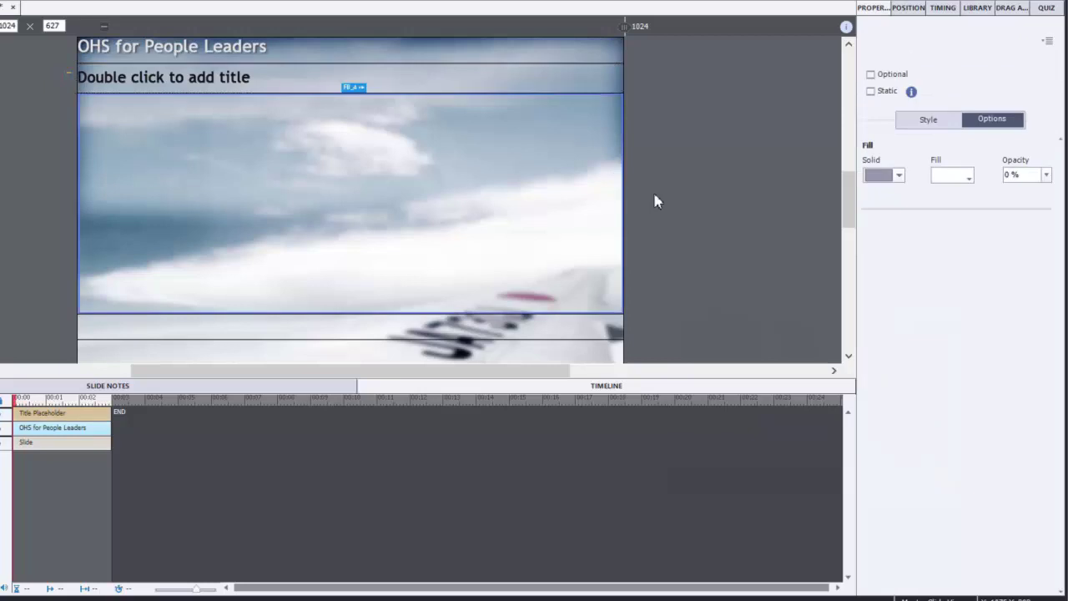
pyautogui.click(925, 124)
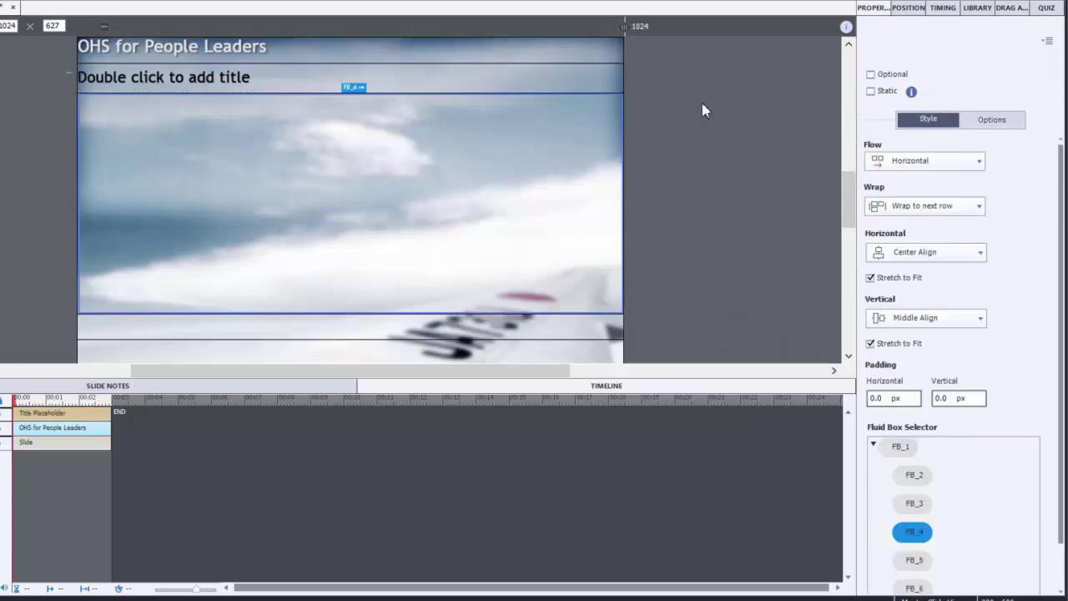
pyautogui.click(913, 475)
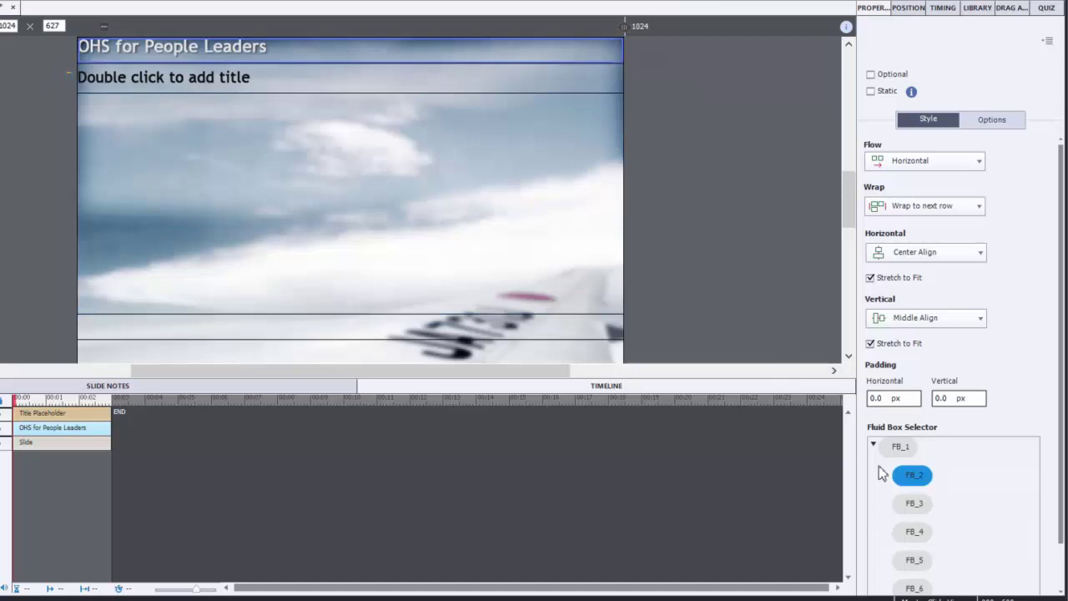
pyautogui.click(915, 504)
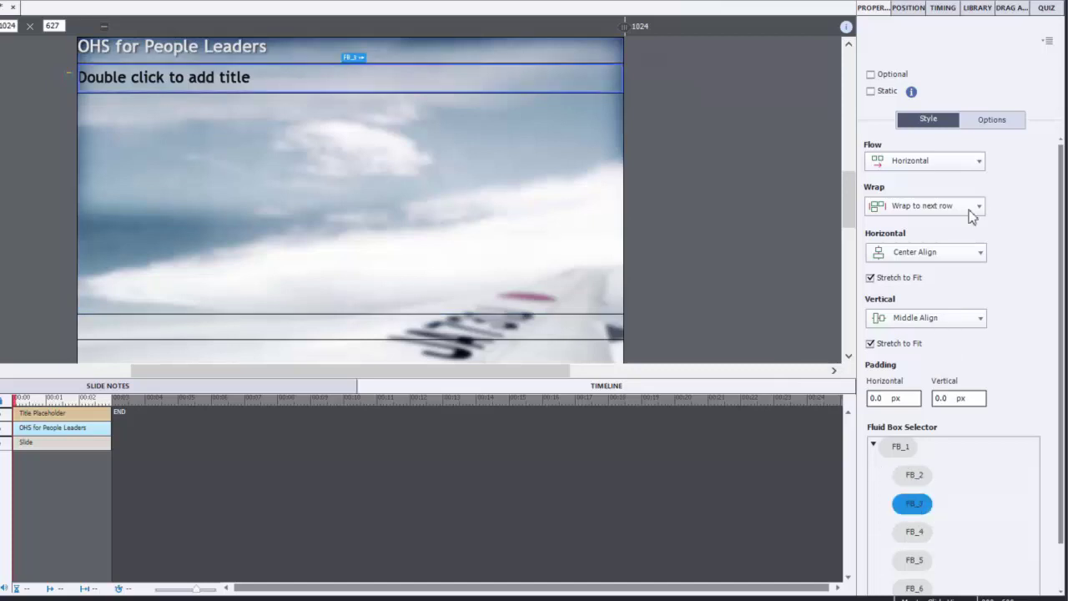
pyautogui.click(996, 119)
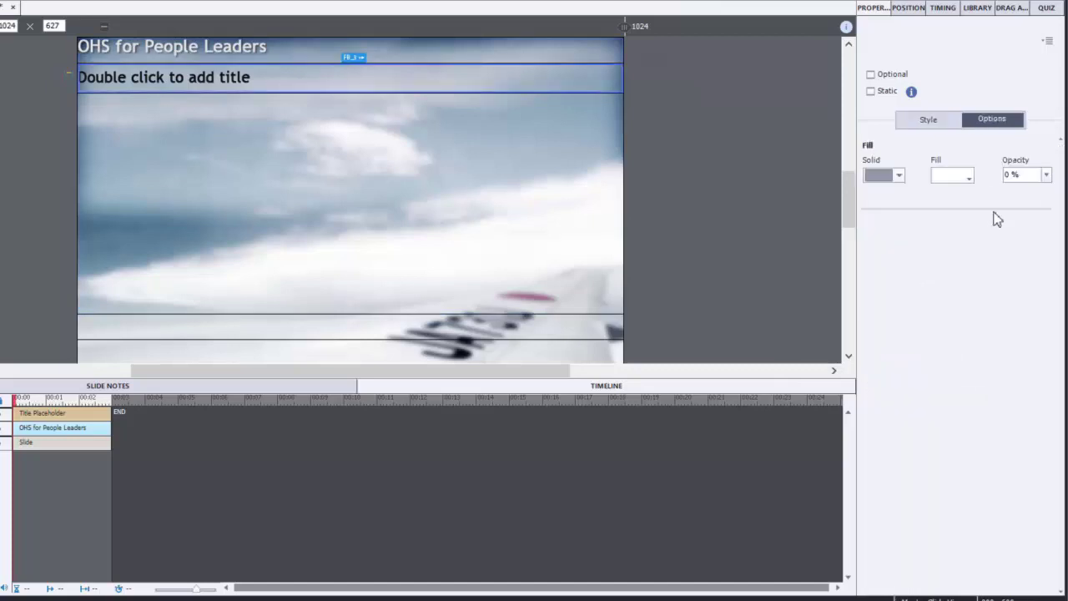
pyautogui.click(1046, 175)
pyautogui.click(1035, 343)
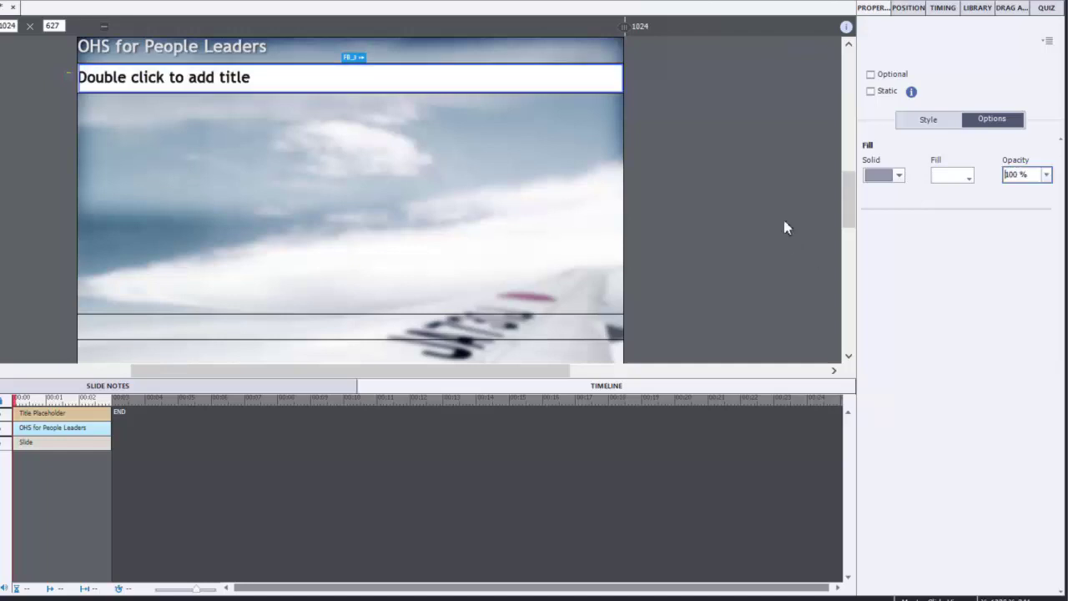
# Set the white fill of fluid boxes FB_4 and FB_5 to 100% opacity
pyautogui.click(536, 180)
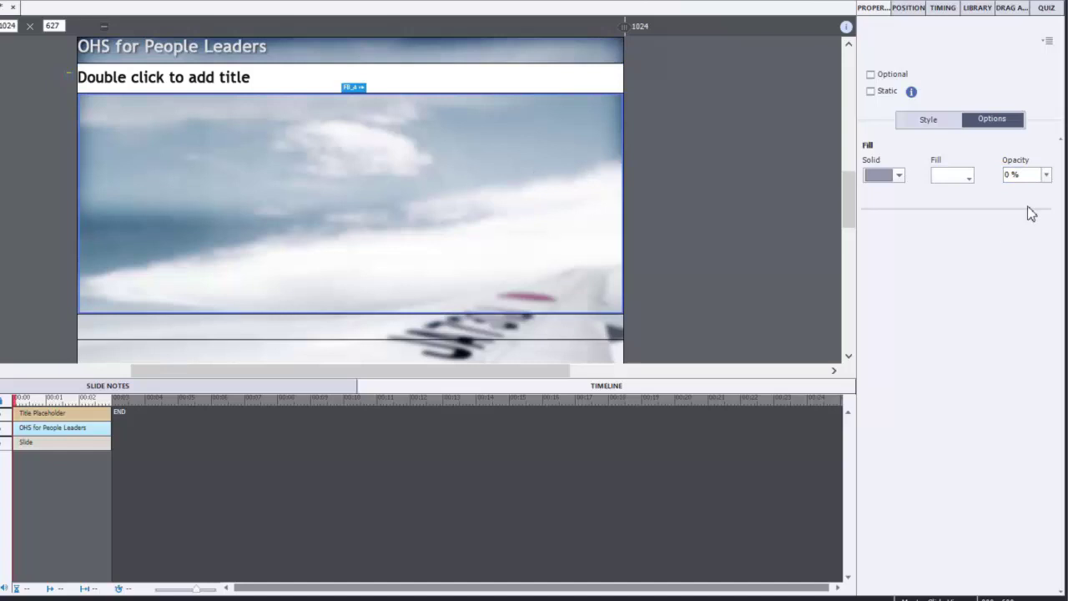
pyautogui.click(1046, 175)
pyautogui.click(1035, 343)
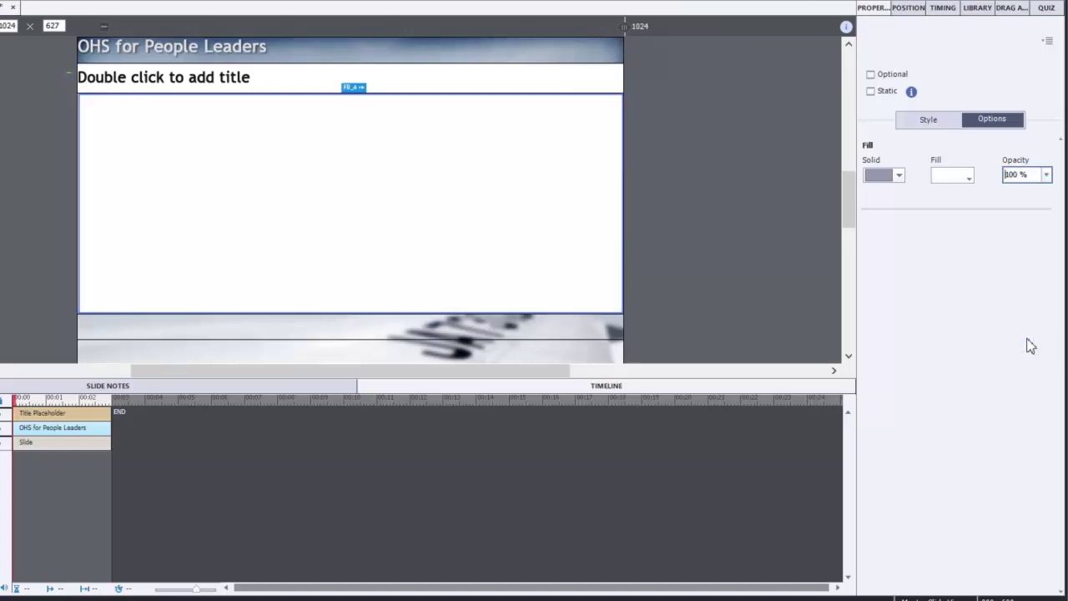
pyautogui.click(534, 326)
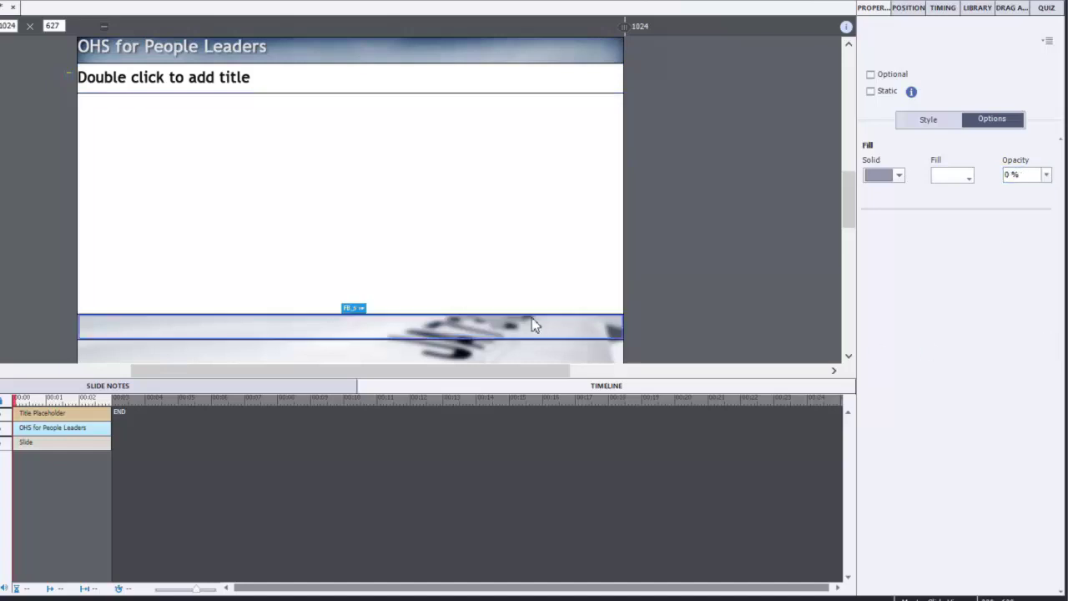
pyautogui.click(1047, 175)
pyautogui.click(1034, 344)
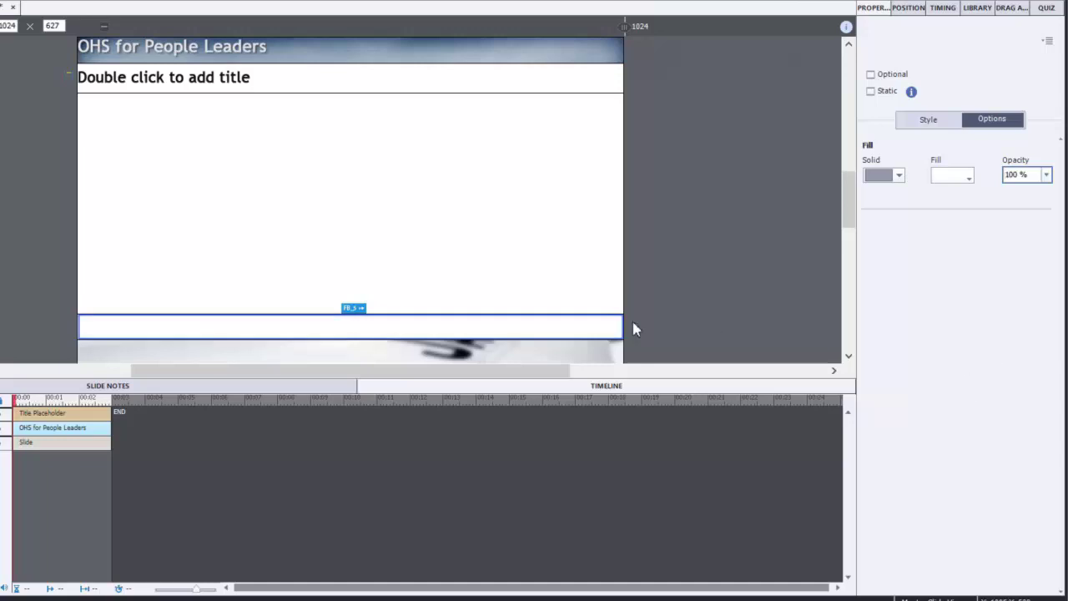
# Give the footer fluid box FB_6 a fill opacity of 100% and a dark fill colour sampled from the 1 Introduction master slide thumbnail
pyautogui.click(568, 352)
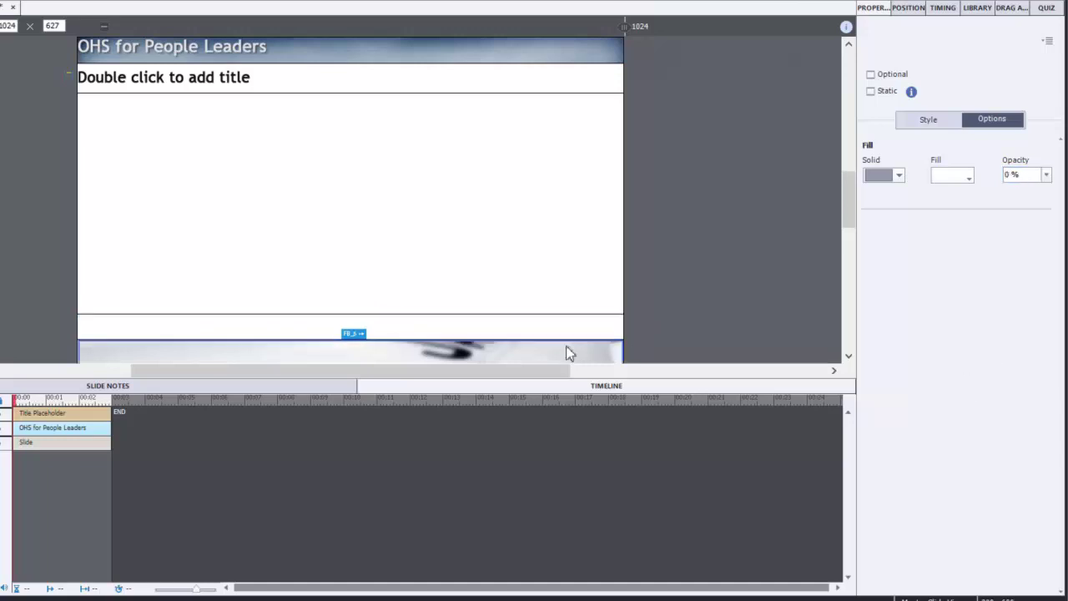
pyautogui.click(1047, 174)
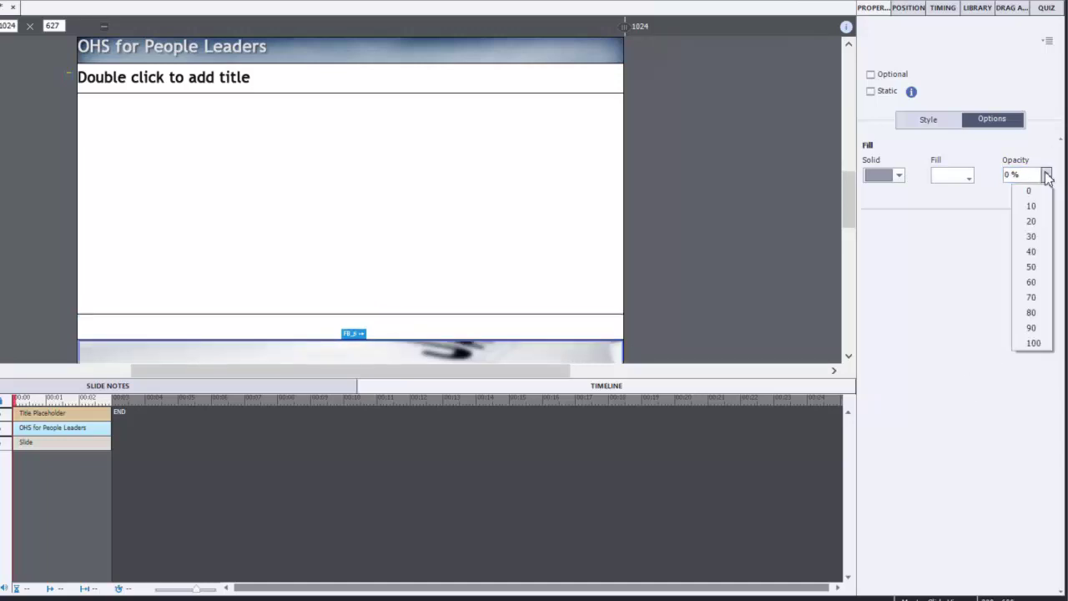
pyautogui.click(1034, 343)
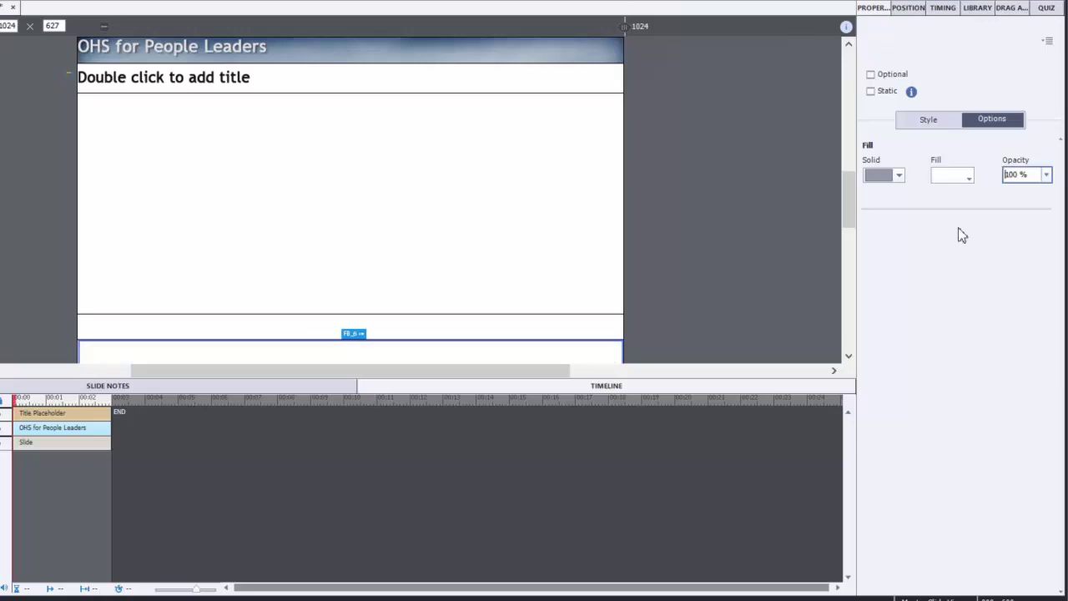
pyautogui.click(962, 175)
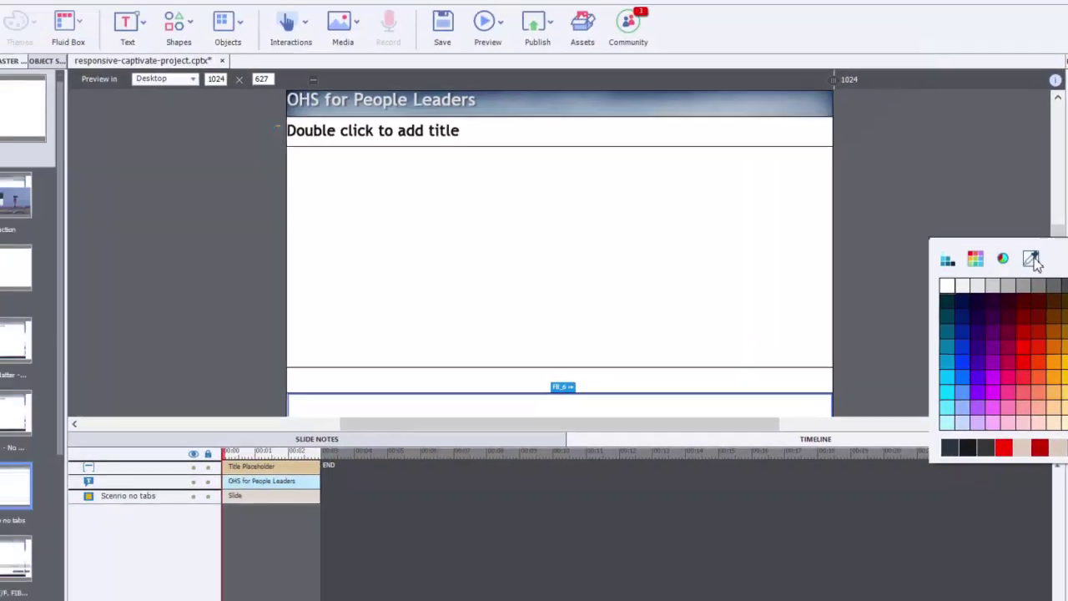
pyautogui.click(886, 227)
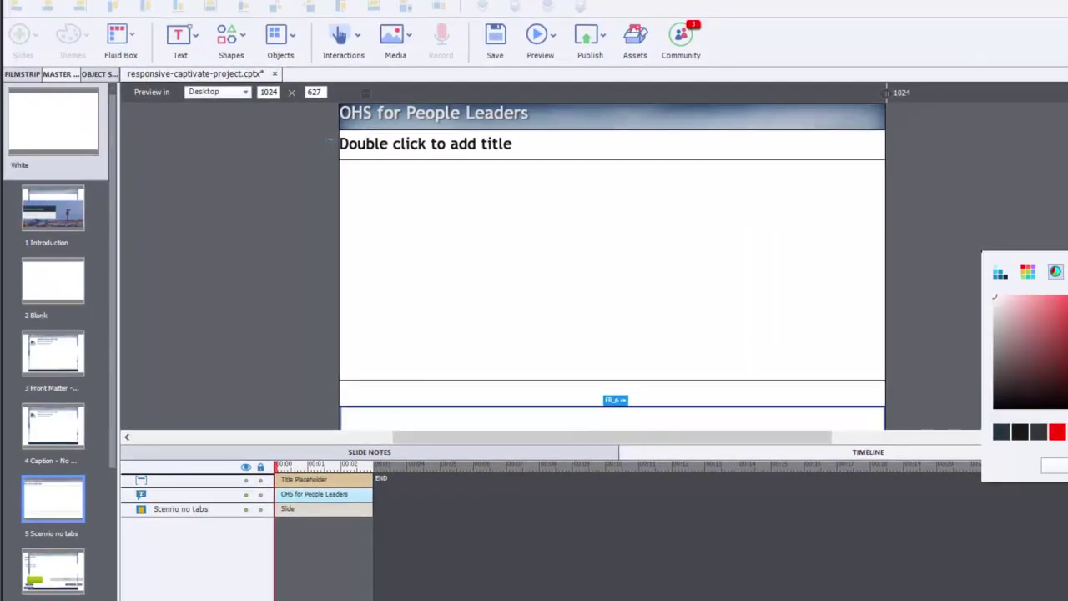
pyautogui.click(56, 206)
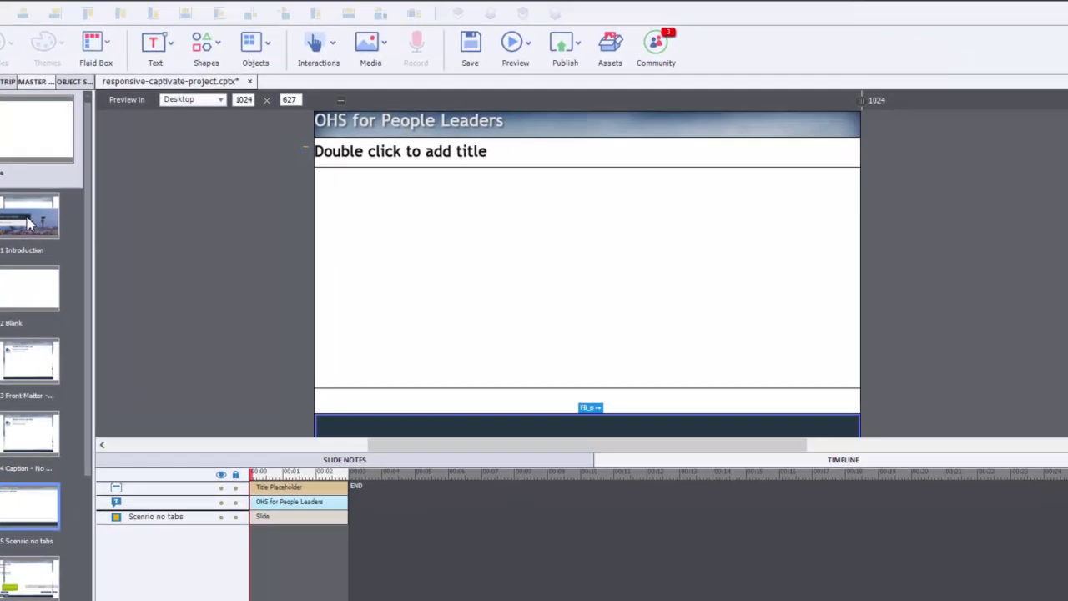
pyautogui.click(855, 318)
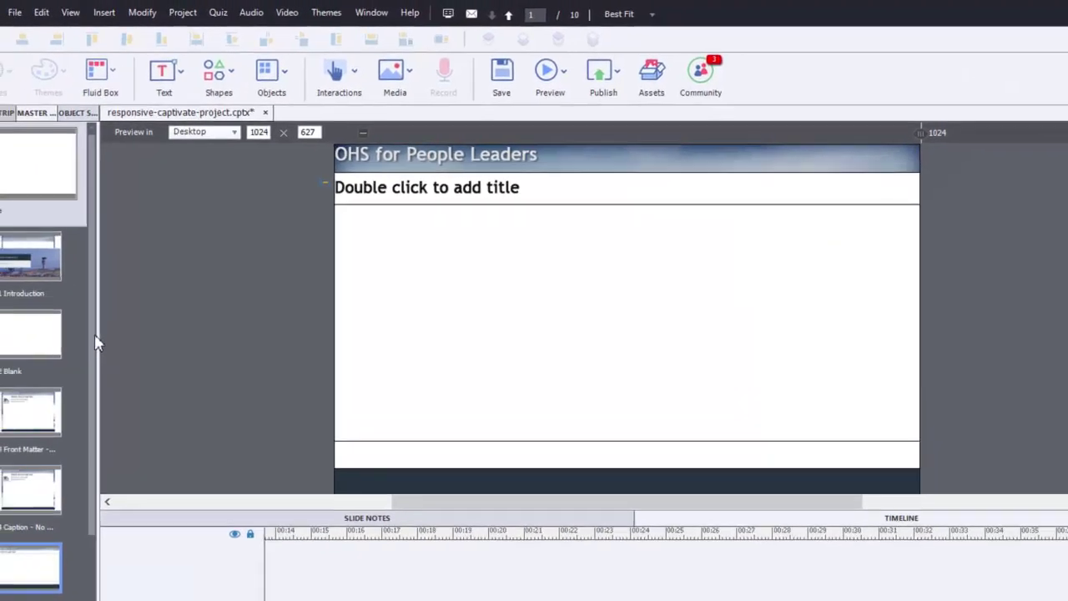
# On slide 11, Talking About Safety, move the four tiles from Review safety documentation to Know the correct procedures off the slide's left edge
pyautogui.click(129, 357)
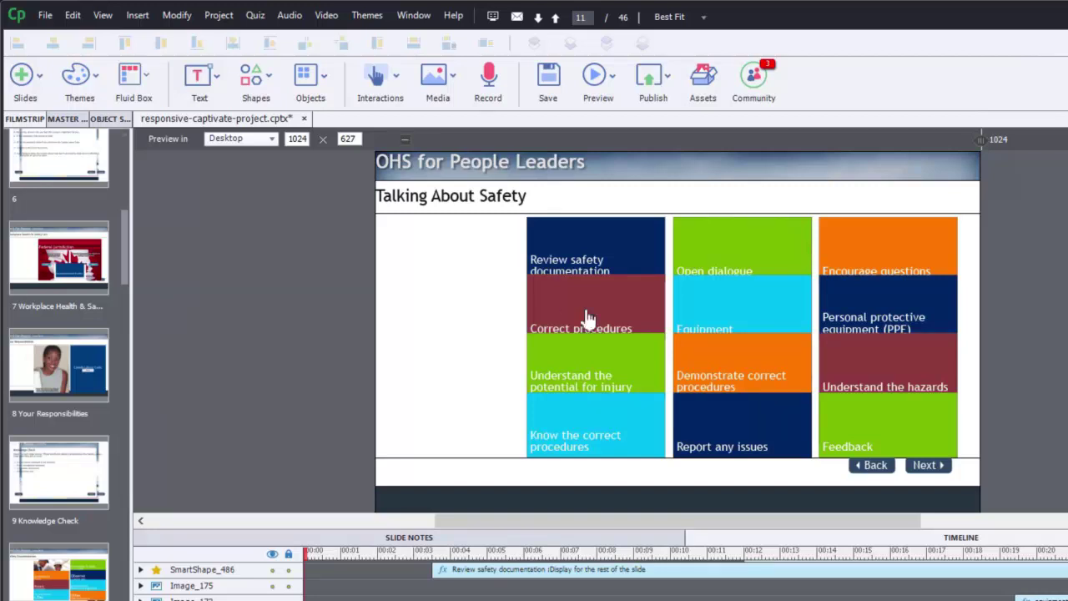
pyautogui.click(612, 262)
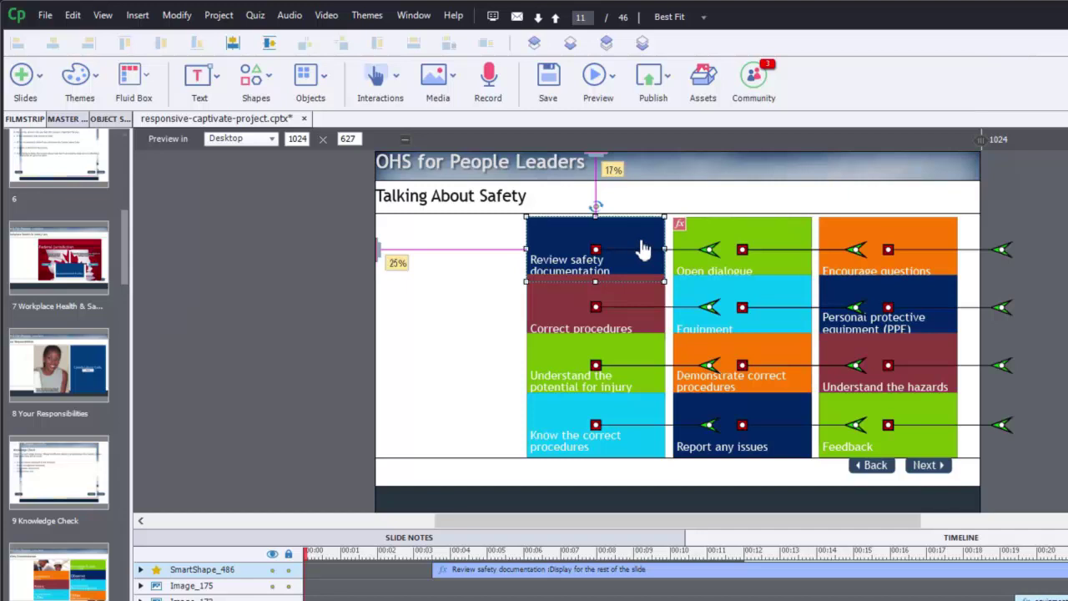
pyautogui.moveTo(641, 242); pyautogui.dragTo(255, 226)
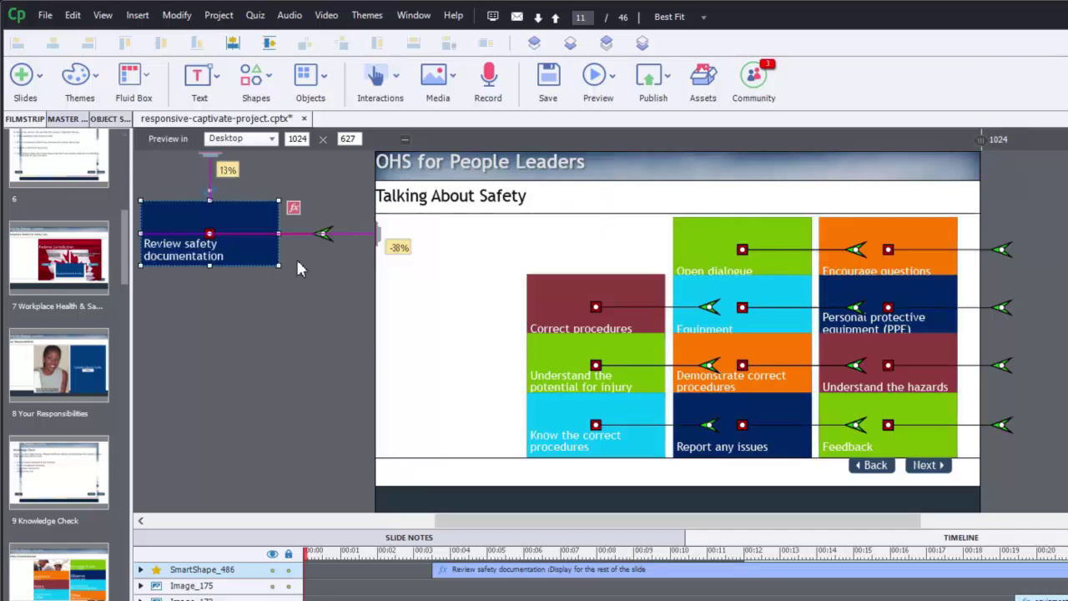
pyautogui.moveTo(564, 308); pyautogui.dragTo(182, 309)
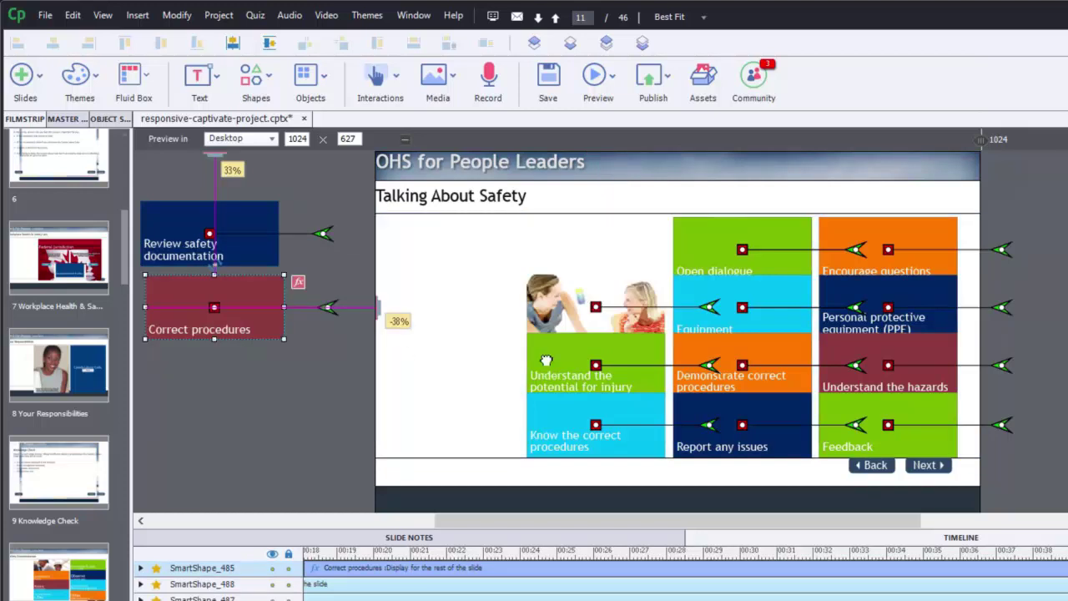
pyautogui.moveTo(539, 368); pyautogui.dragTo(256, 398)
pyautogui.moveTo(551, 427); pyautogui.dragTo(167, 464)
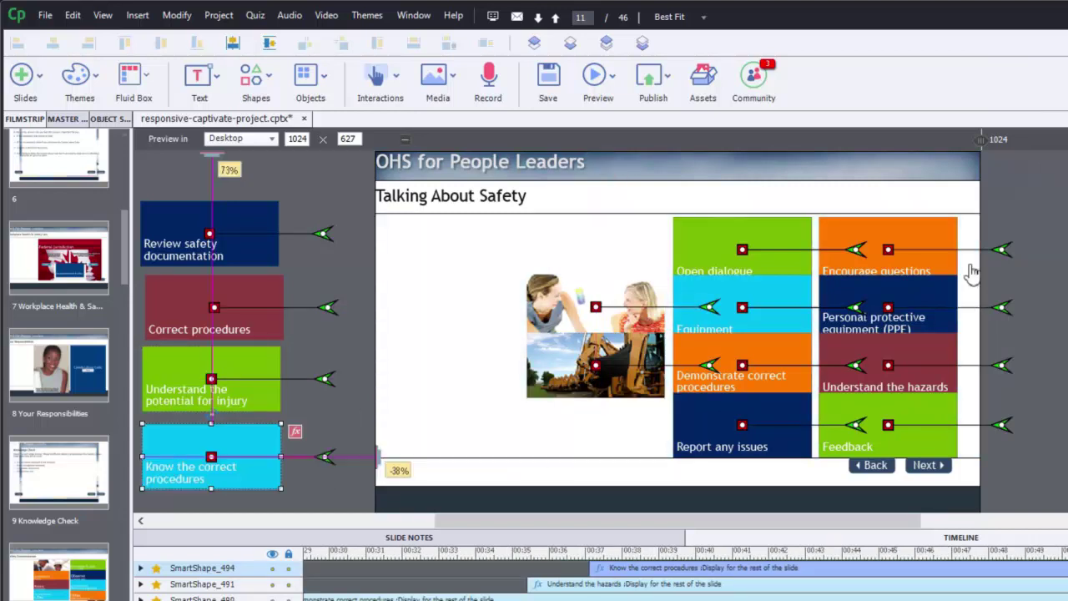
# Move the Encourage questions and Open dialogue tile columns off the slide's right edge and clear the images from the content area
pyautogui.click(915, 232)
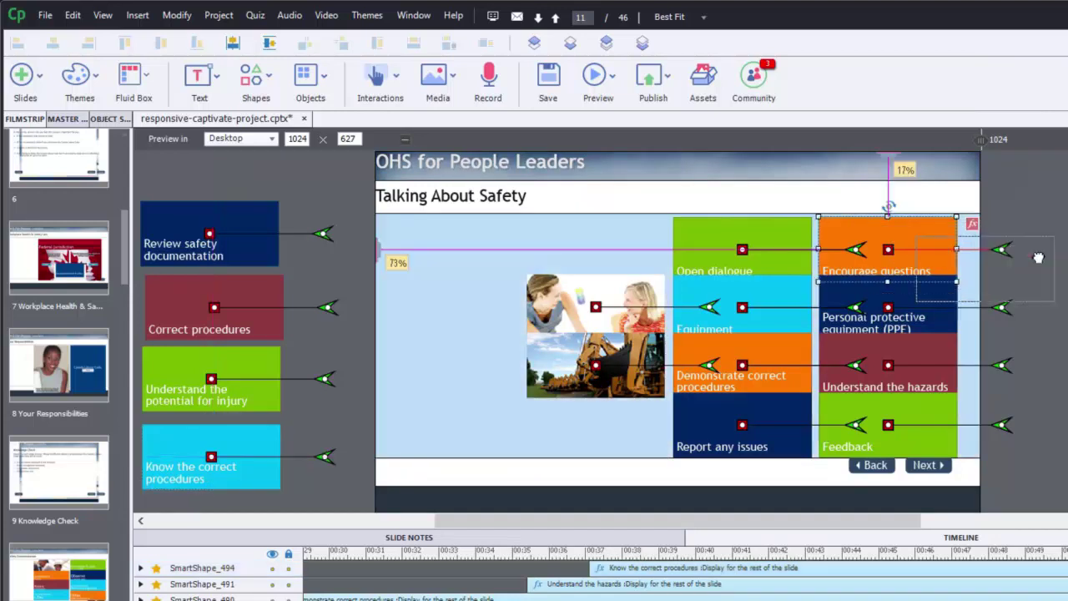
pyautogui.moveTo(915, 232); pyautogui.dragTo(891, 297)
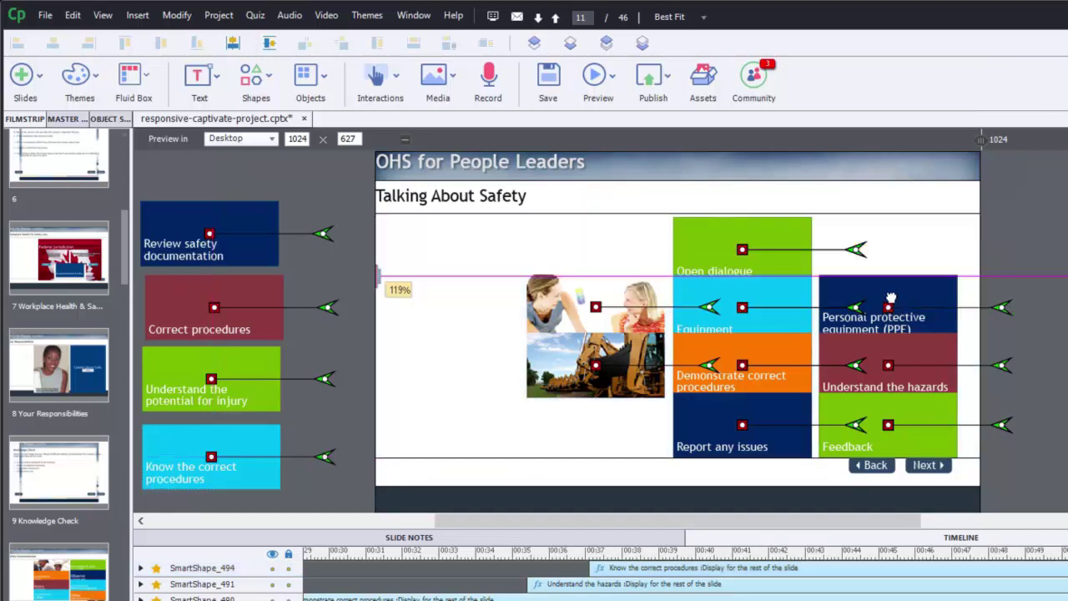
pyautogui.moveTo(982, 315); pyautogui.dragTo(895, 353)
pyautogui.press('Delete')
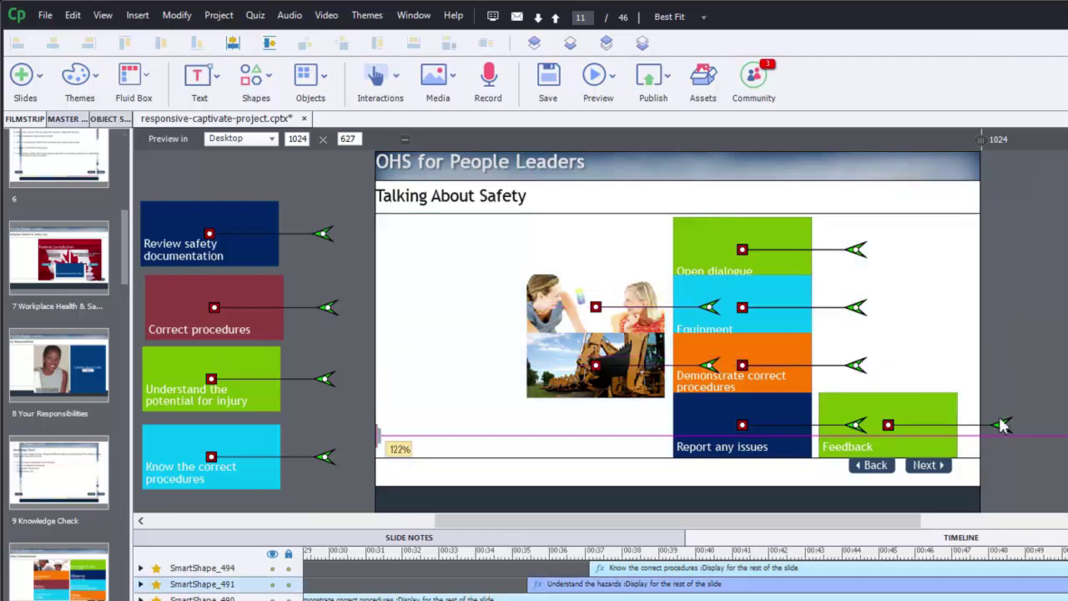
pyautogui.click(899, 409)
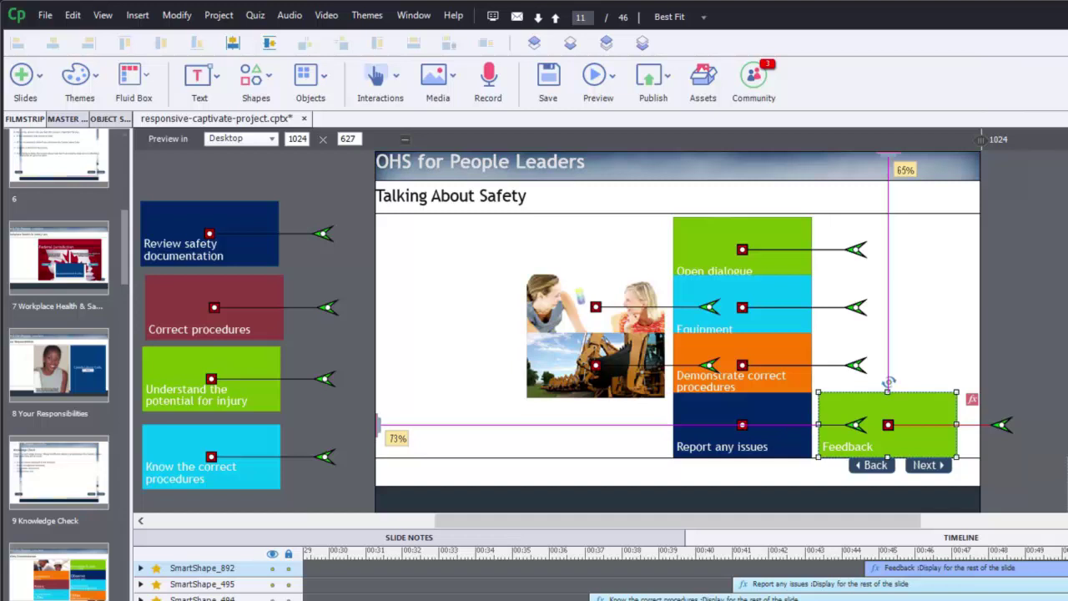
pyautogui.click(956, 363)
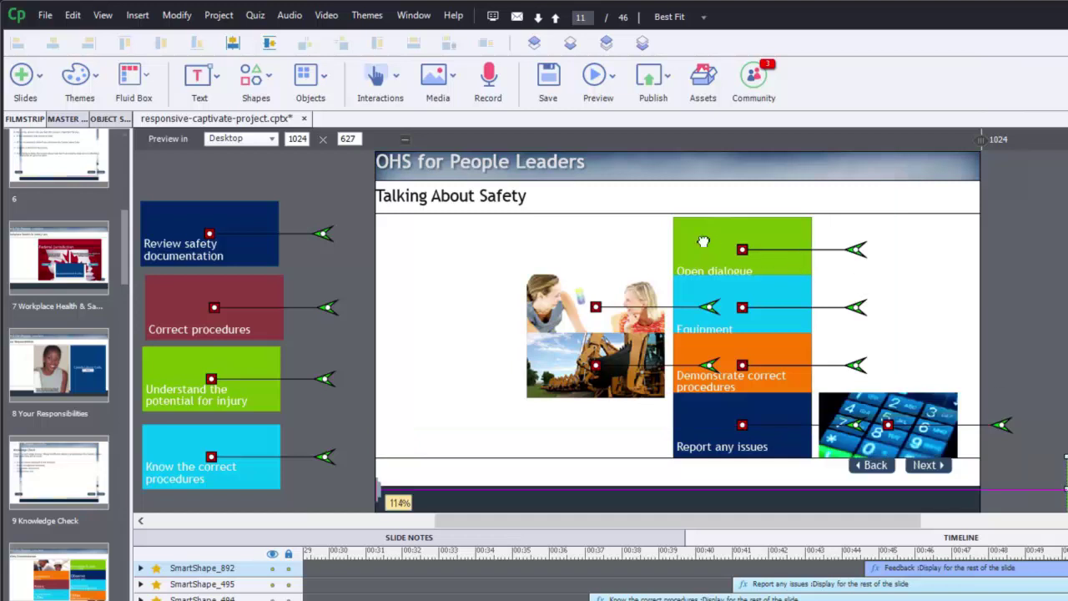
pyautogui.moveTo(704, 242); pyautogui.dragTo(1055, 255)
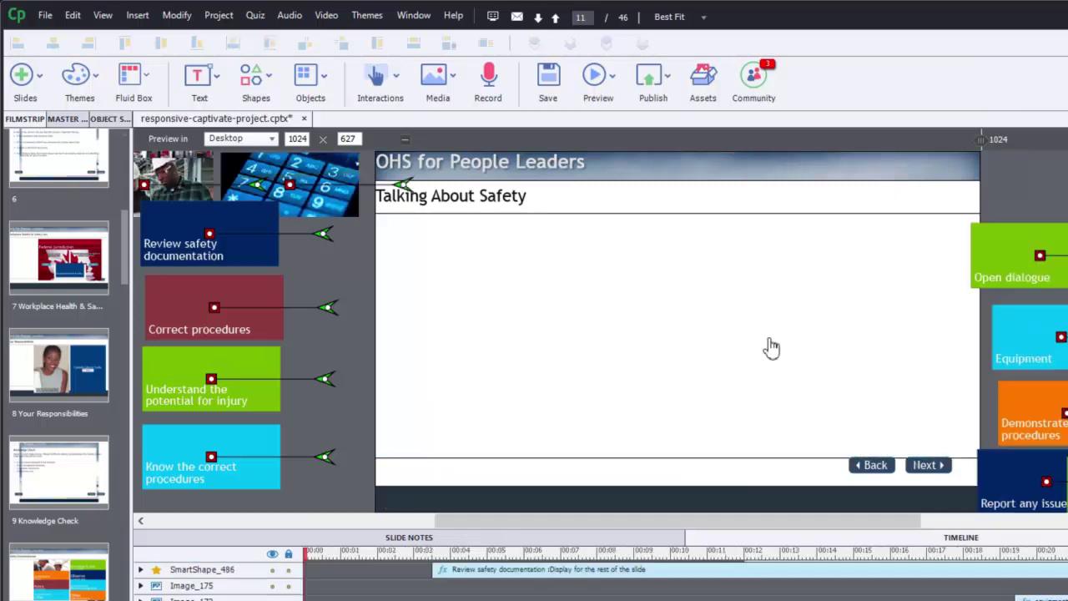
# Divide the empty content fluid box FB_MS11_4 into four horizontal fluid boxes
pyautogui.click(771, 348)
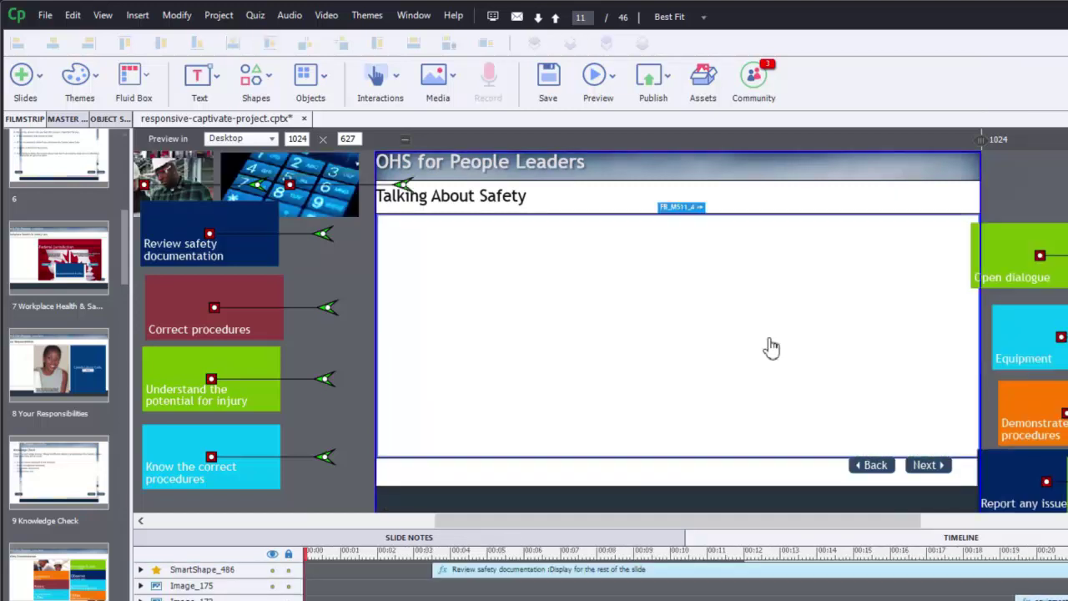
pyautogui.click(146, 93)
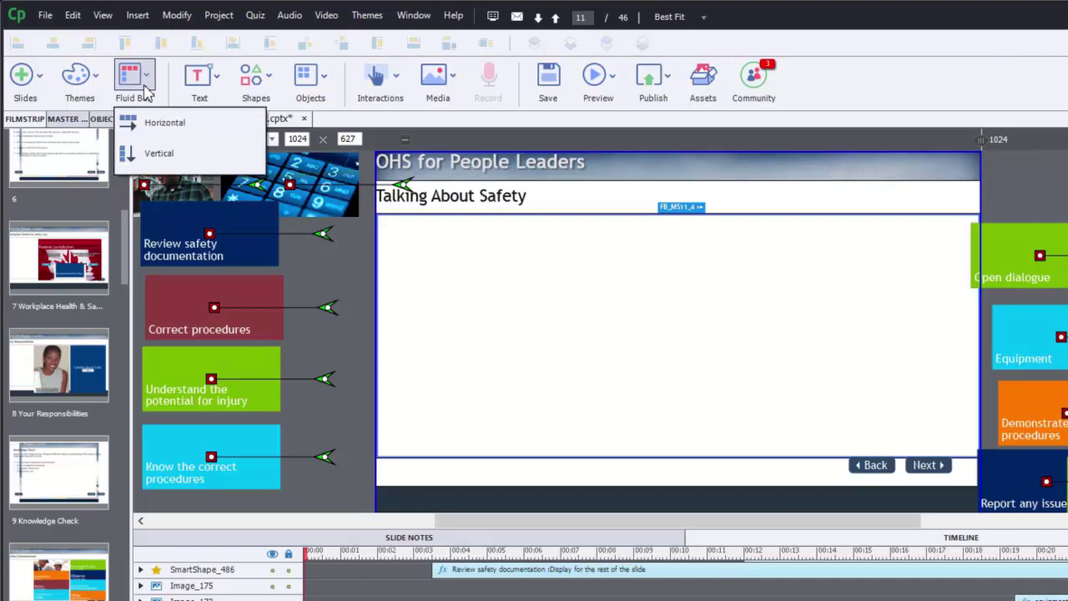
pyautogui.moveTo(169, 134)
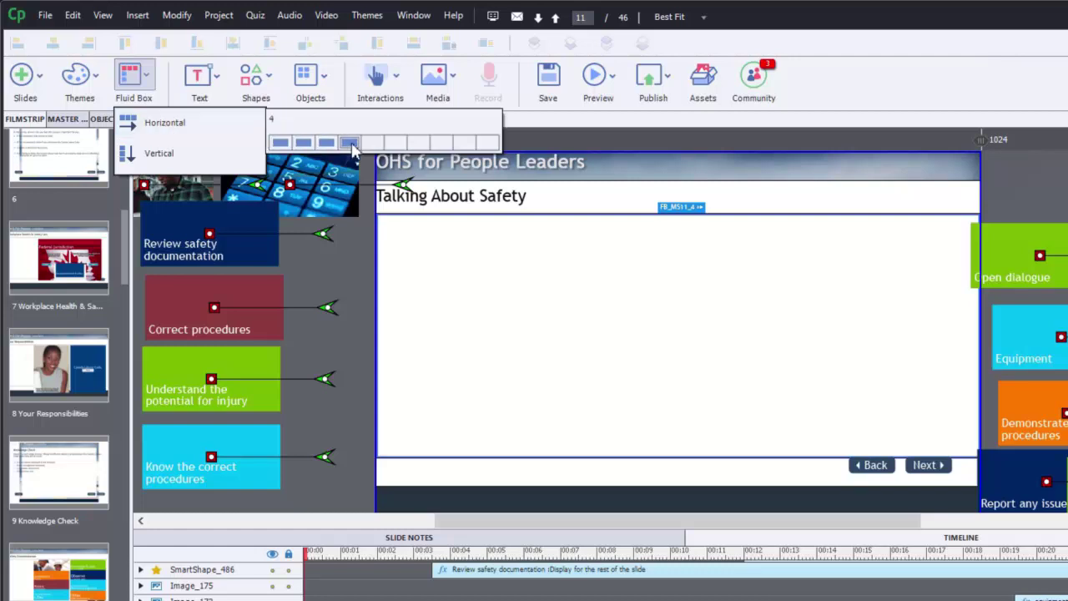
pyautogui.click(352, 148)
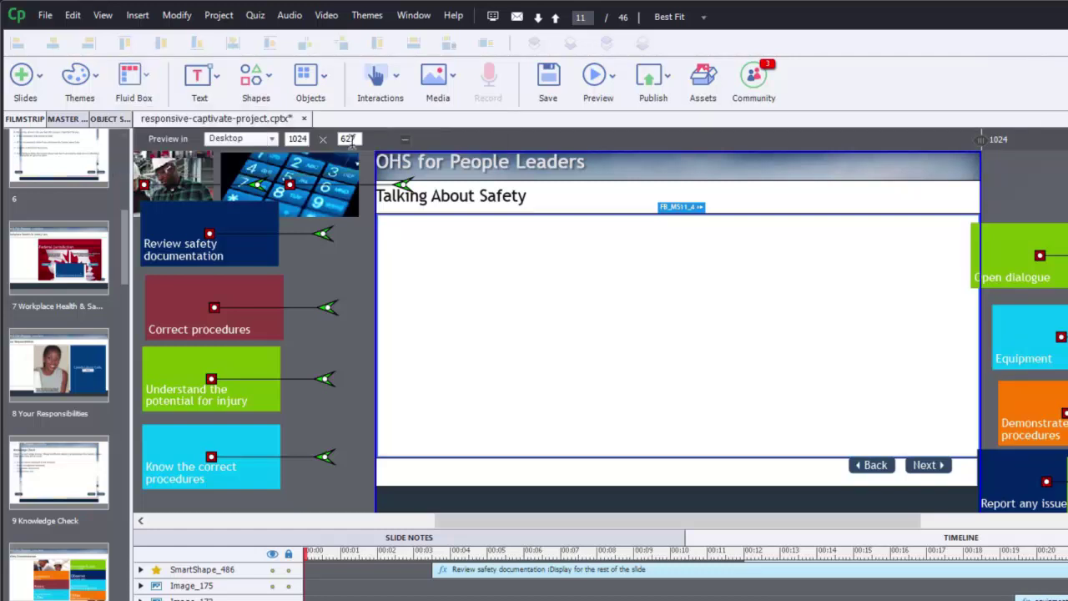
# Split the first and second column fluid boxes, FB_7 and FB_8, into four vertical fluid boxes each
pyautogui.click(484, 295)
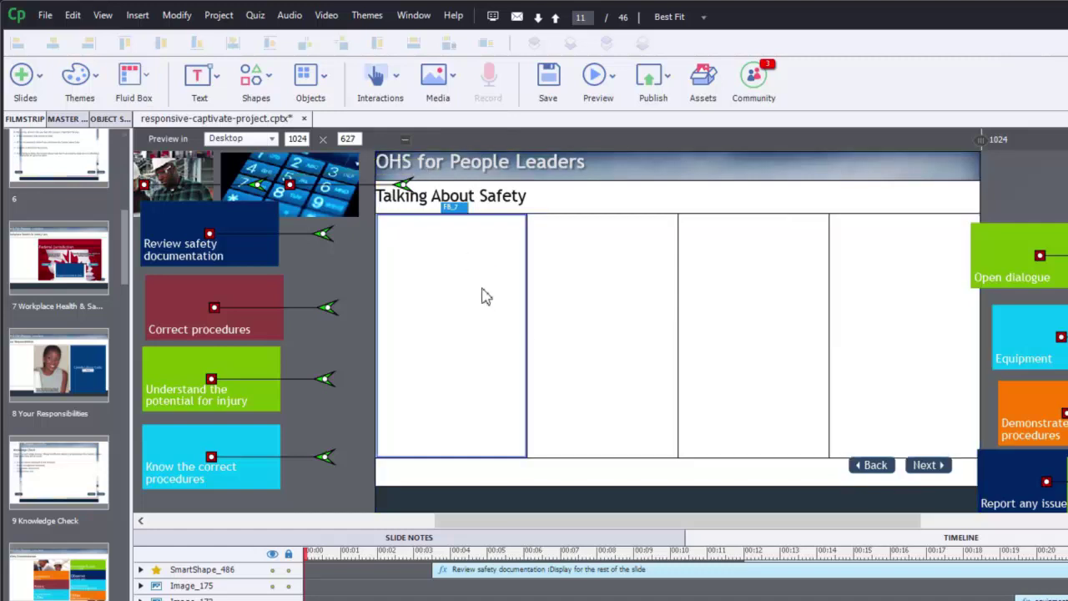
pyautogui.click(148, 80)
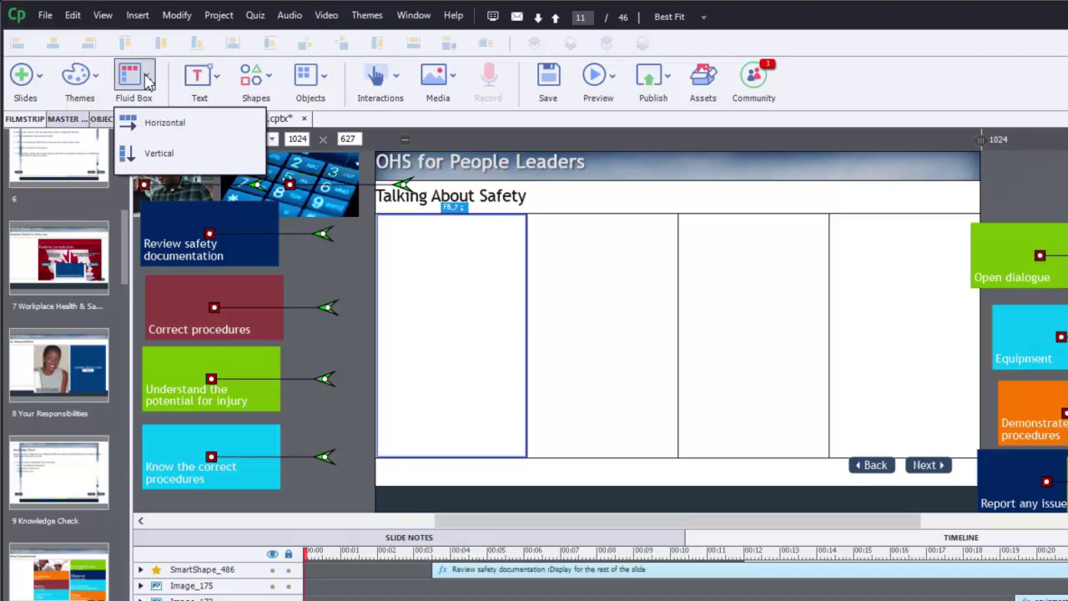
pyautogui.moveTo(169, 167)
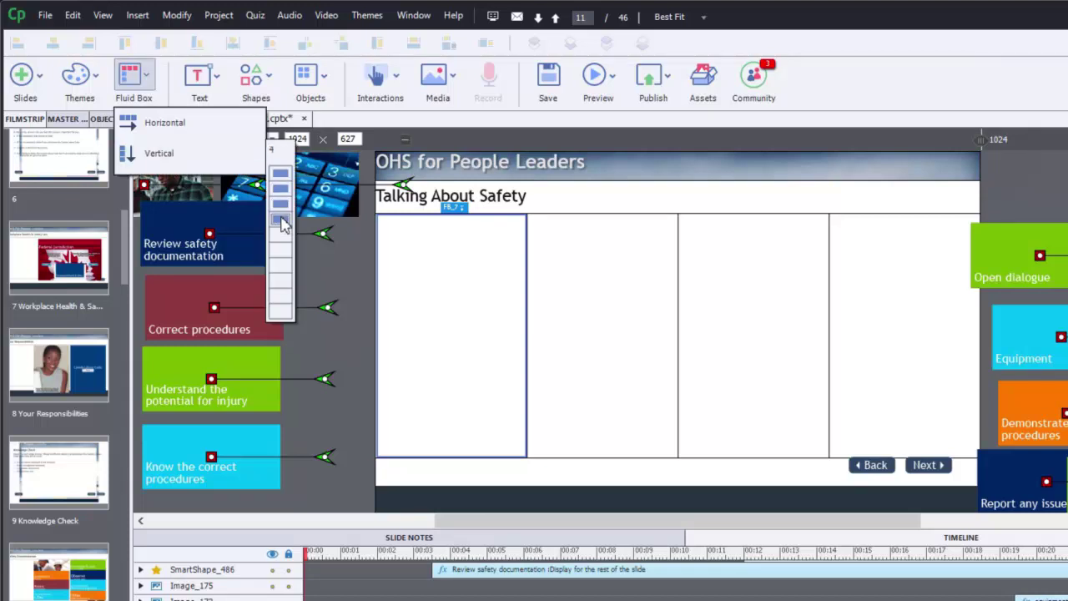
pyautogui.click(280, 212)
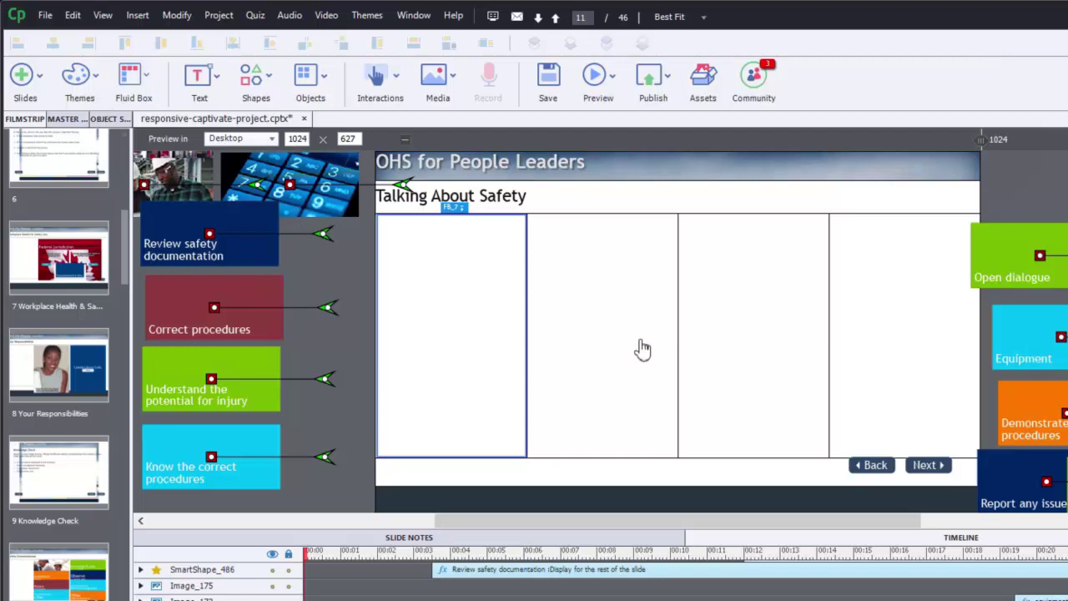
pyautogui.click(609, 327)
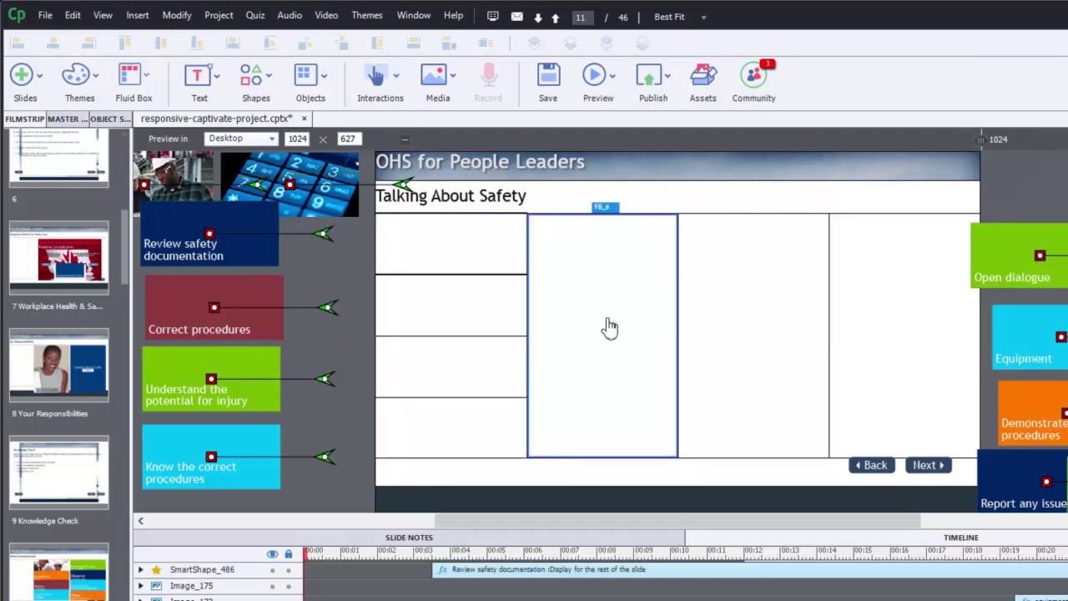
pyautogui.click(147, 79)
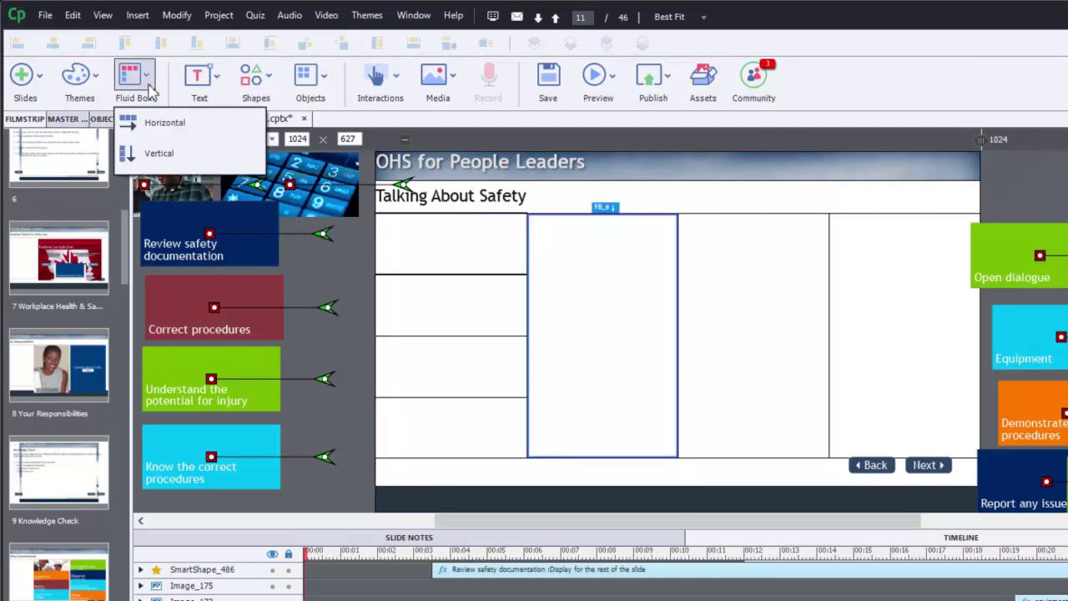
pyautogui.moveTo(169, 163)
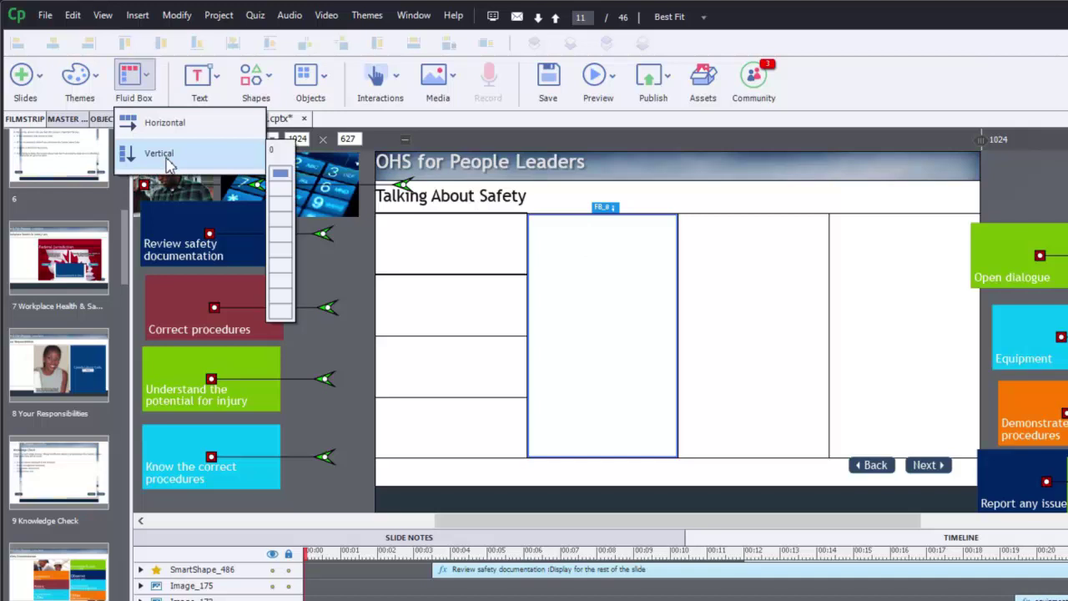
pyautogui.click(282, 219)
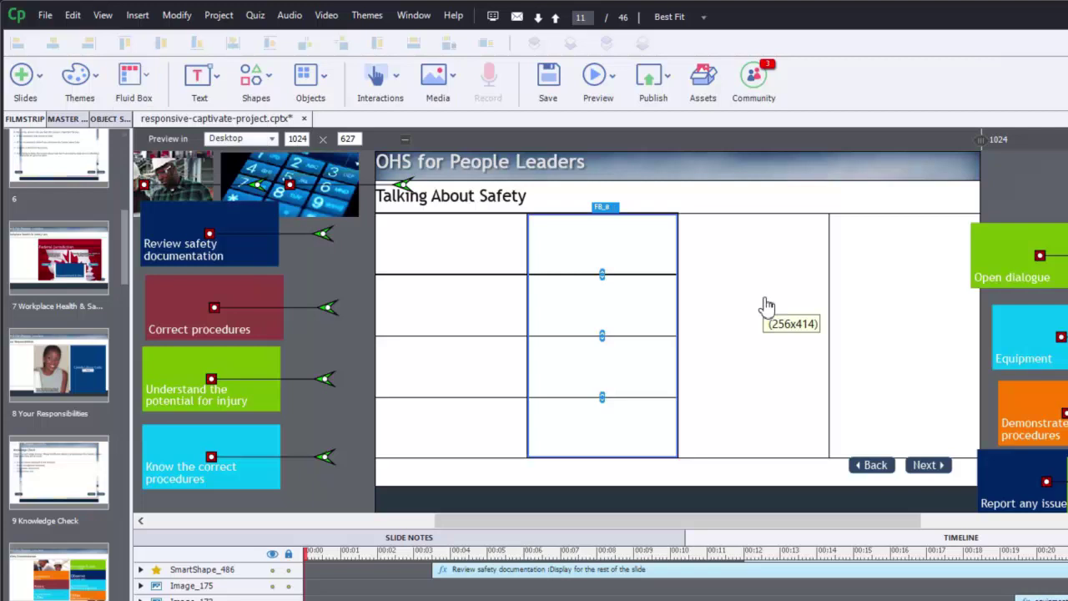
# Split the third and fourth column fluid boxes, FB_9 and FB_10, into four vertical fluid boxes each
pyautogui.click(764, 307)
pyautogui.click(148, 77)
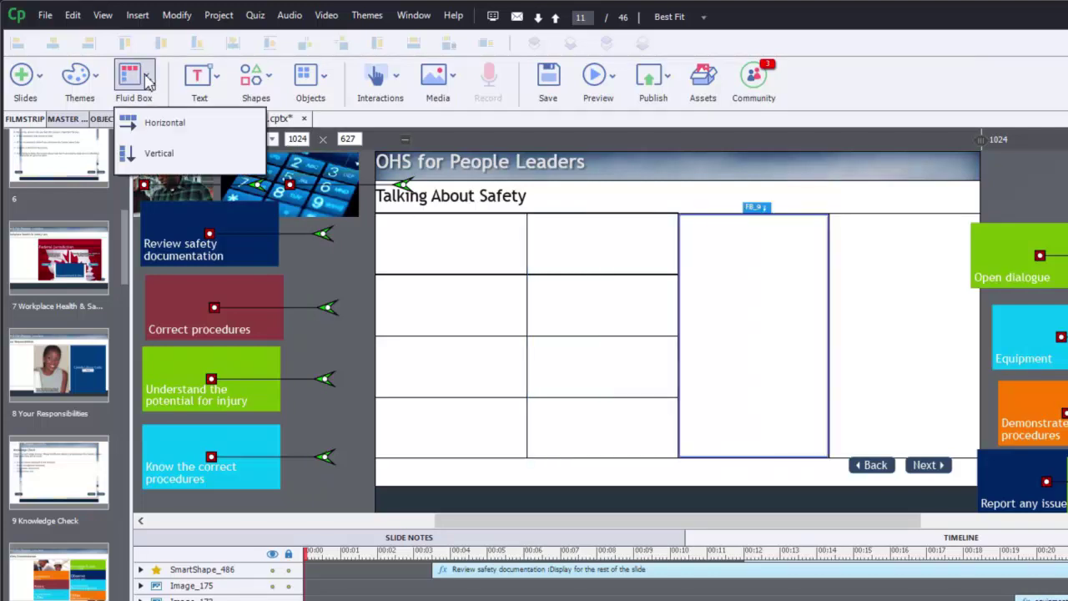
pyautogui.moveTo(125, 155)
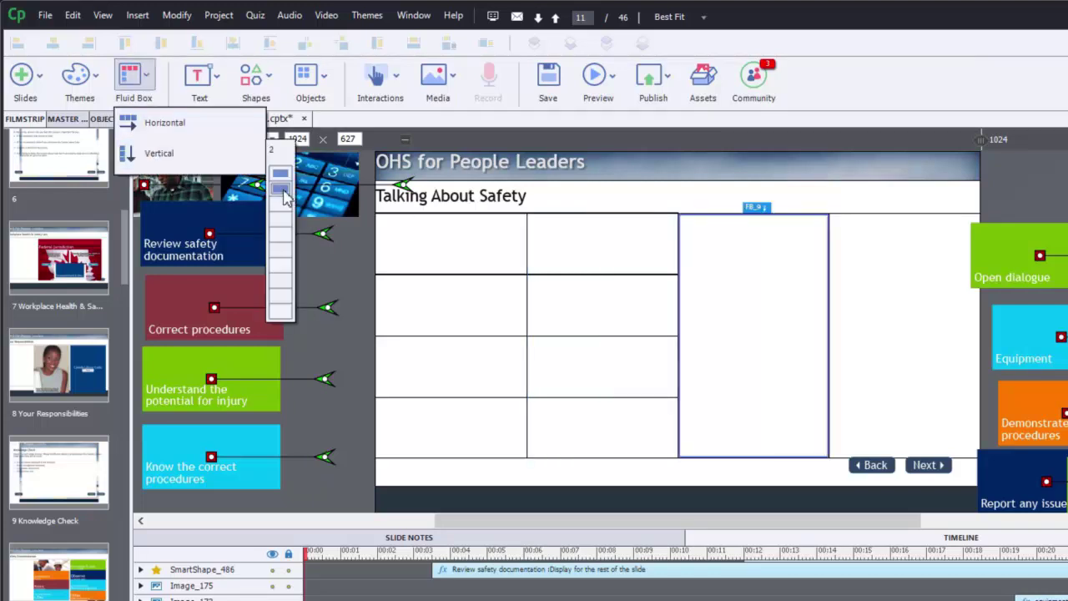
pyautogui.click(282, 221)
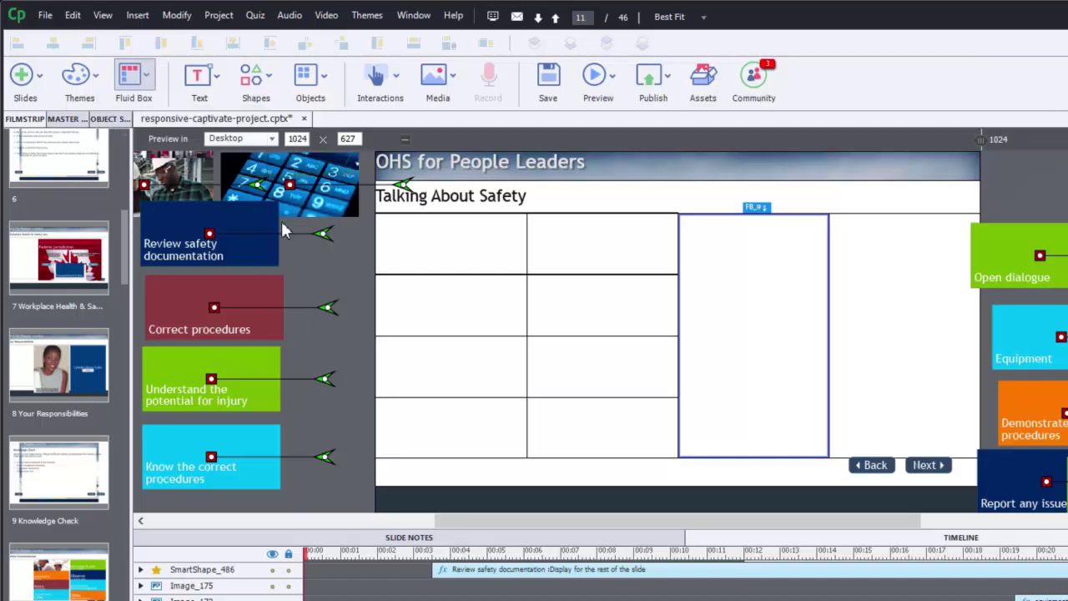
pyautogui.click(758, 334)
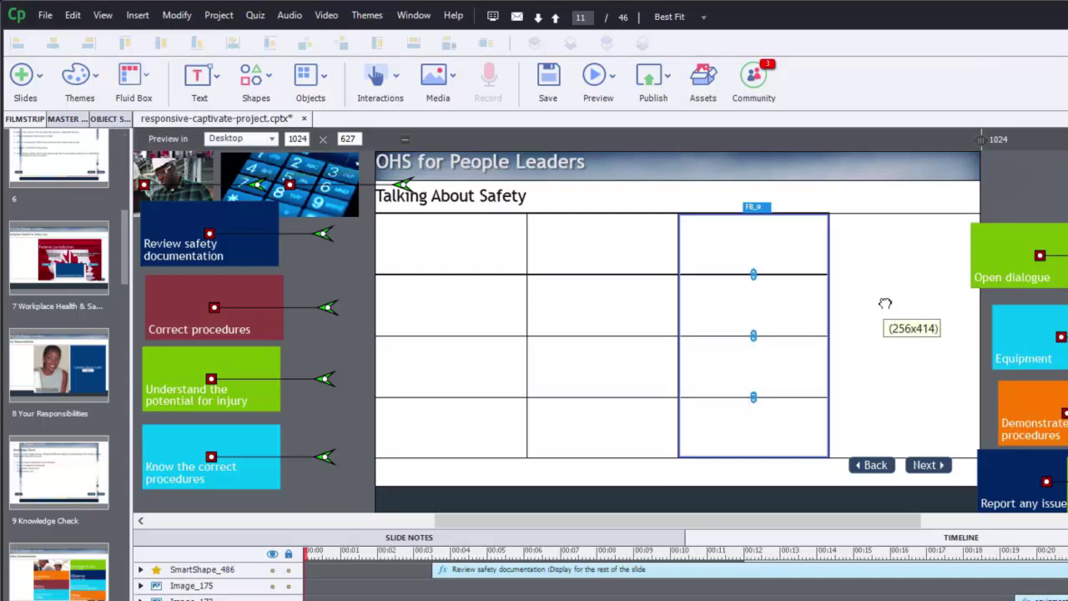
pyautogui.click(885, 303)
pyautogui.click(150, 76)
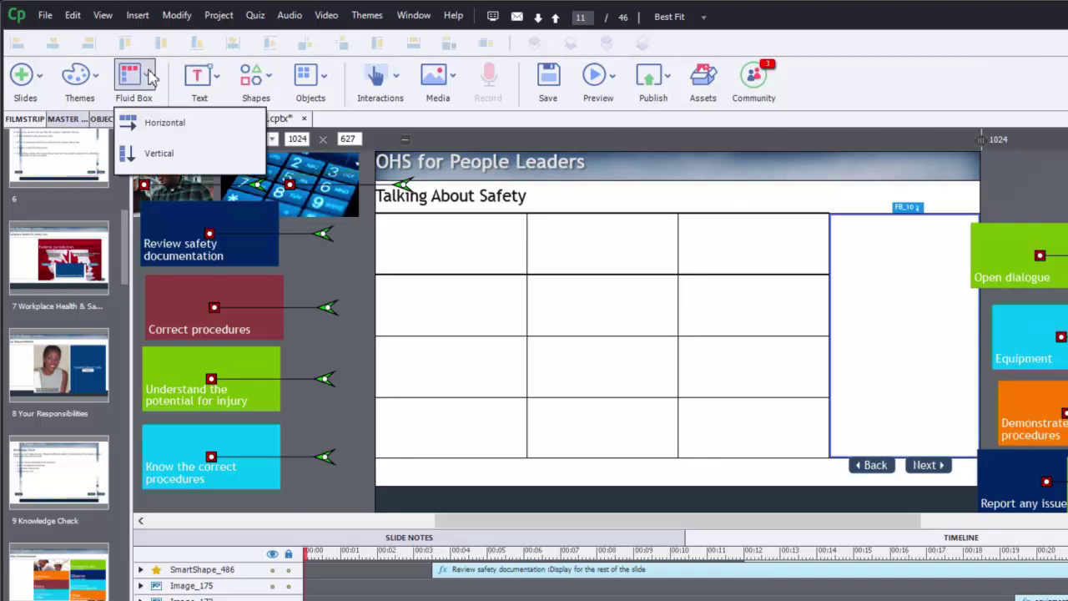
pyautogui.moveTo(163, 152)
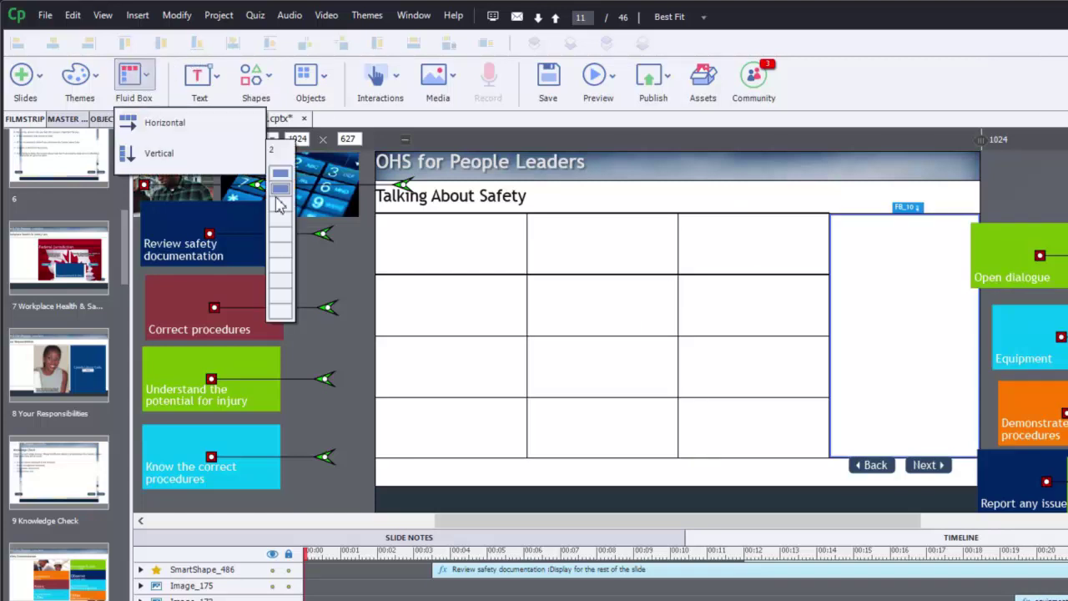
pyautogui.press('Escape')
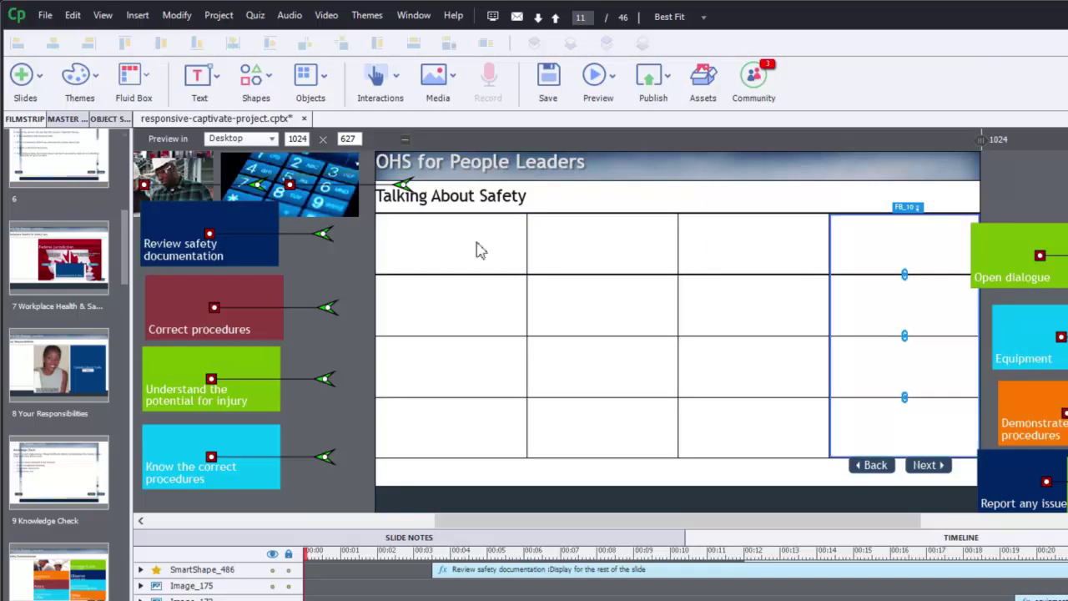
# Place the twelve text tiles in their original order, one per fluid box, in the second, third and fourth columns of the grid
pyautogui.moveTo(1012, 277); pyautogui.dragTo(801, 267)
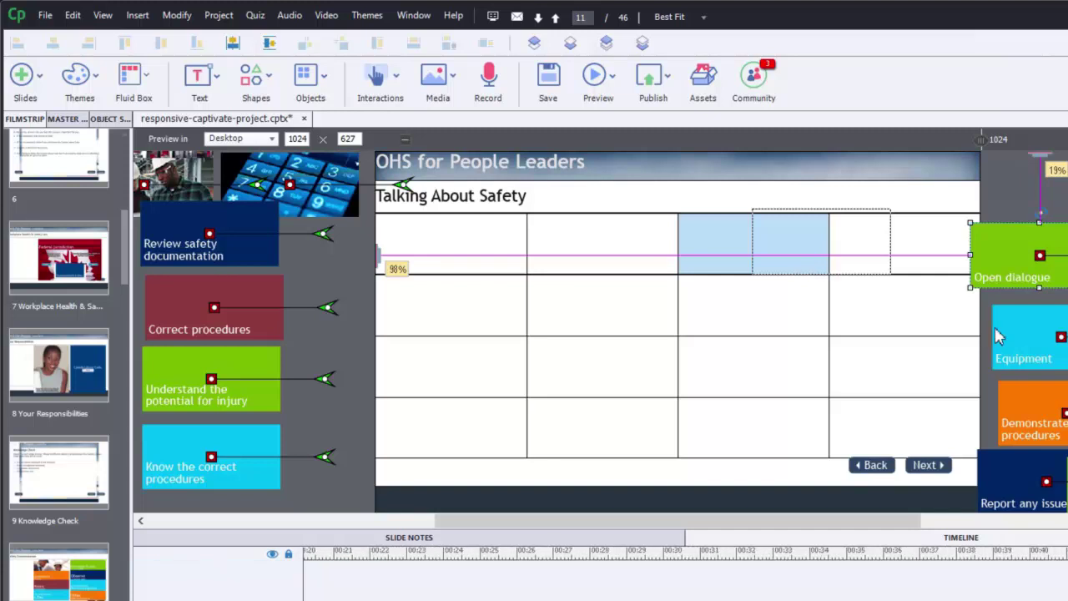
pyautogui.moveTo(1016, 353); pyautogui.dragTo(761, 317)
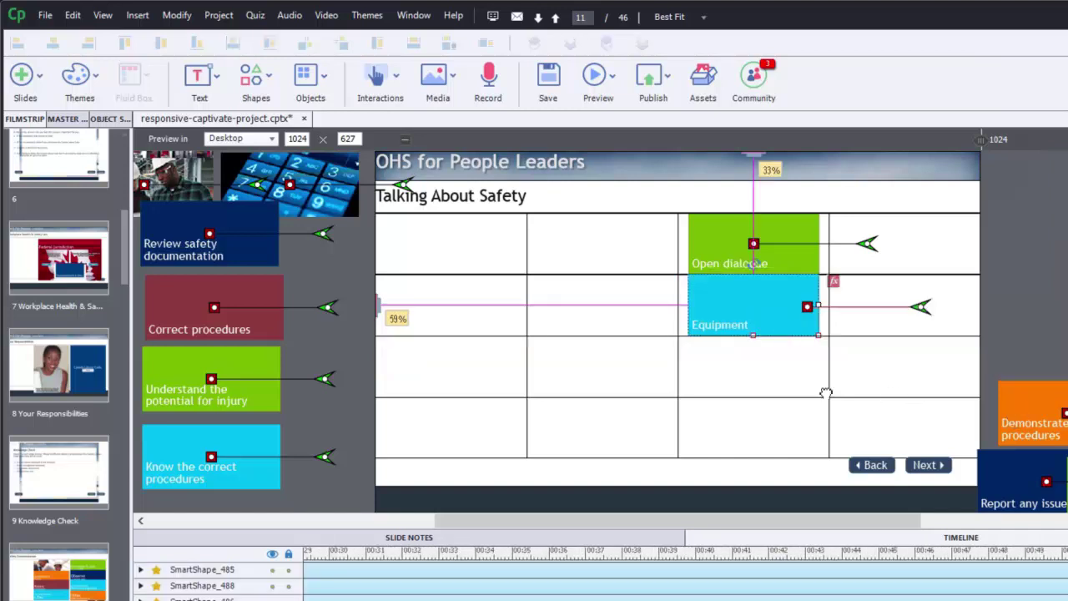
pyautogui.moveTo(826, 392); pyautogui.dragTo(746, 371)
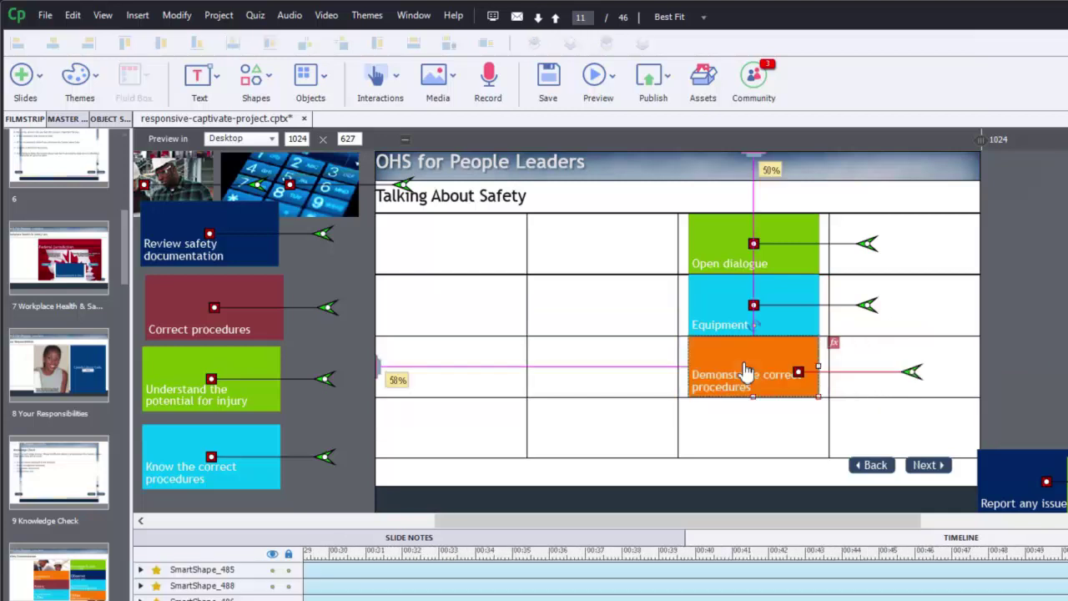
pyautogui.moveTo(977, 450); pyautogui.dragTo(773, 422)
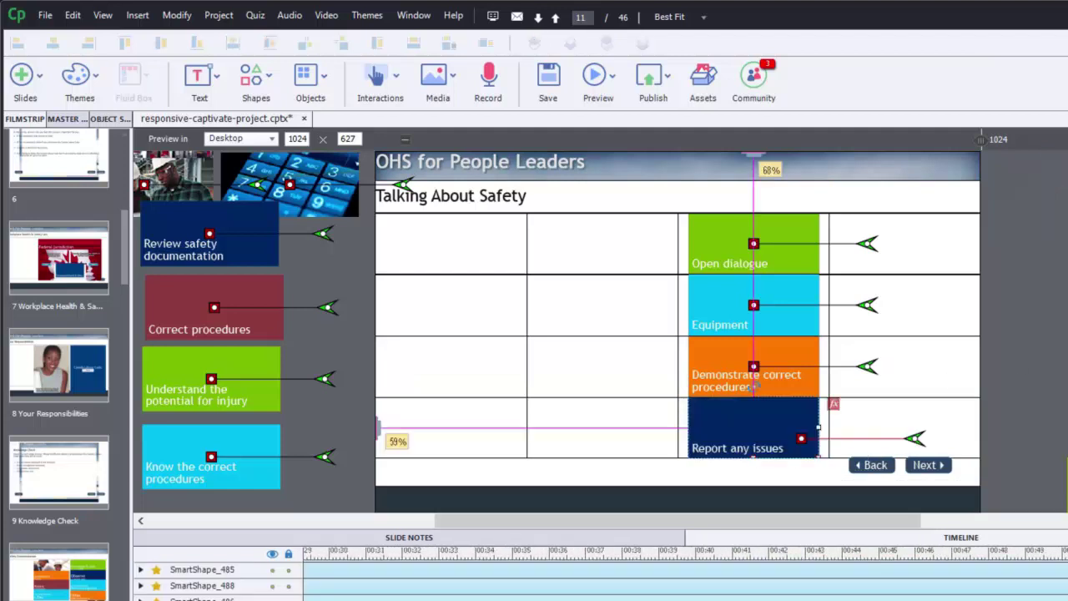
pyautogui.moveTo(1019, 274); pyautogui.dragTo(922, 260)
pyautogui.moveTo(553, 524); pyautogui.dragTo(453, 528)
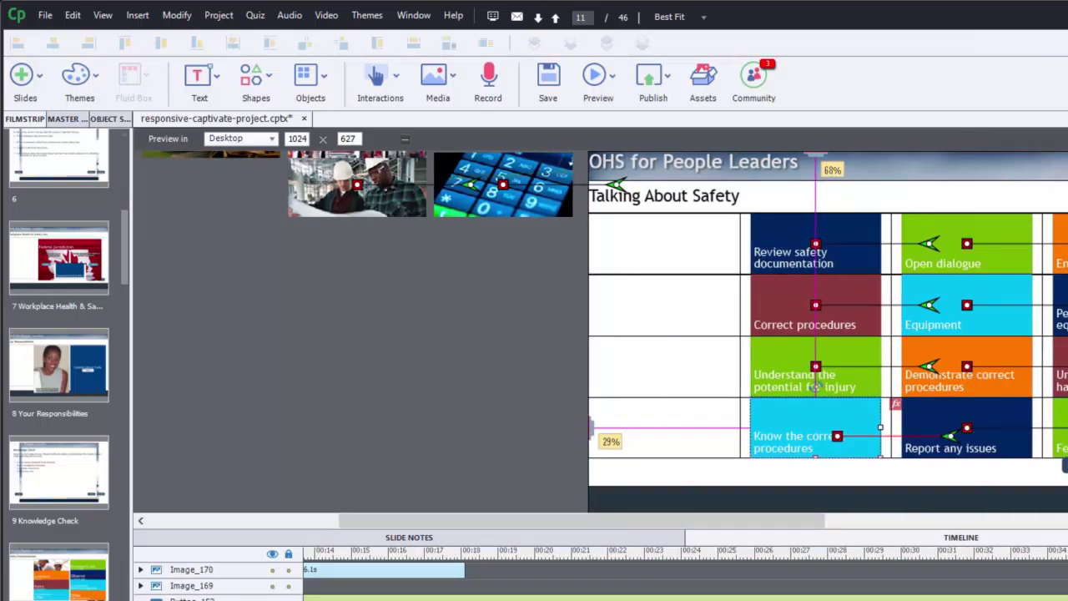
# Delete the three surplus off-stage photos: the two women talking, the yellow diggers and the phone keypad
pyautogui.scroll(4, 609, 442)
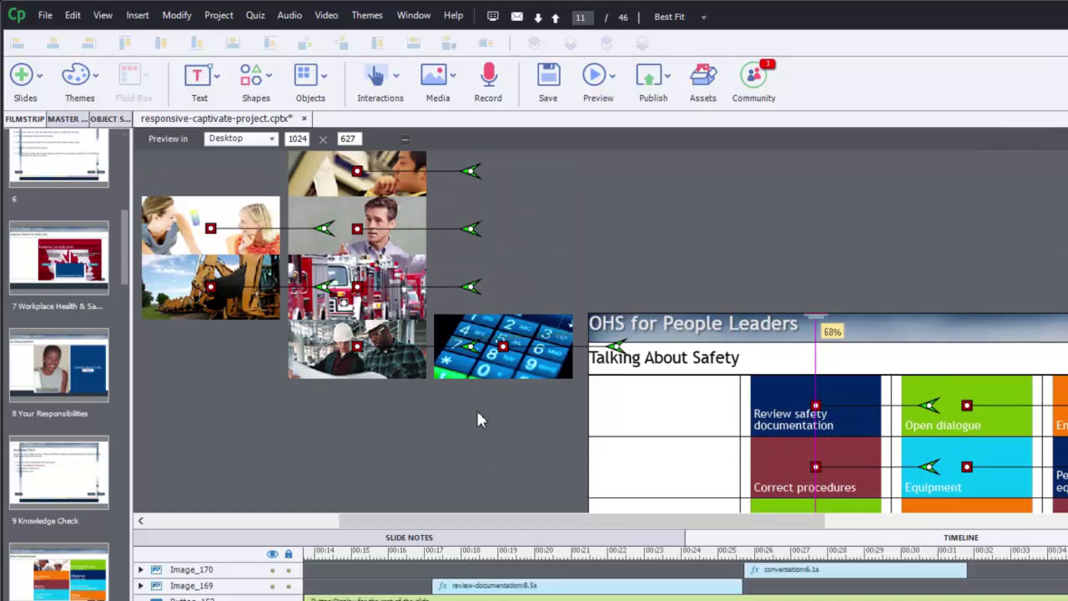
pyautogui.moveTo(478, 420); pyautogui.dragTo(186, 157)
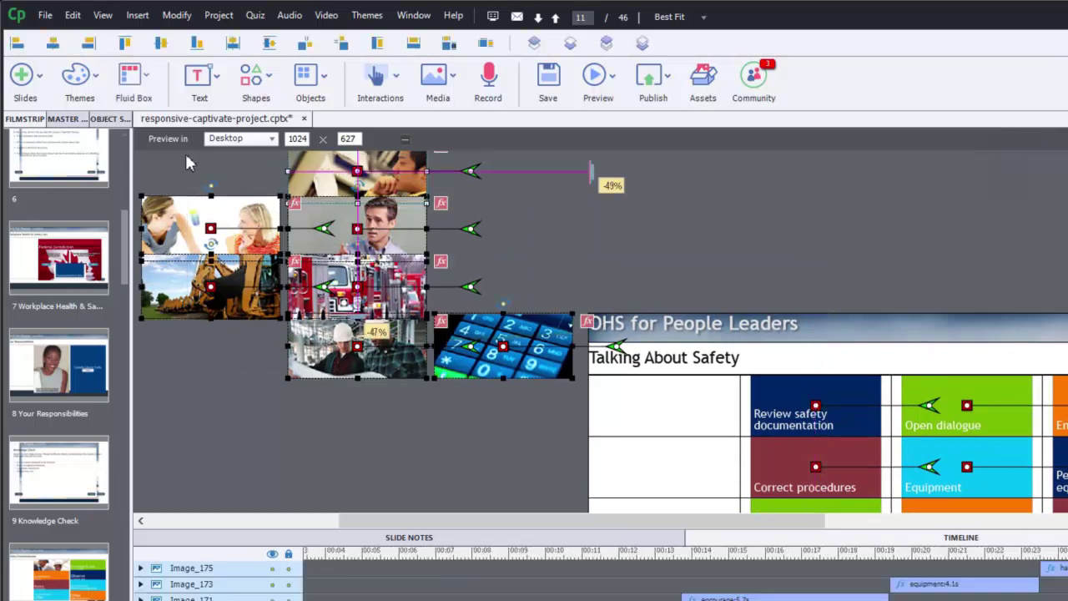
pyautogui.click(189, 410)
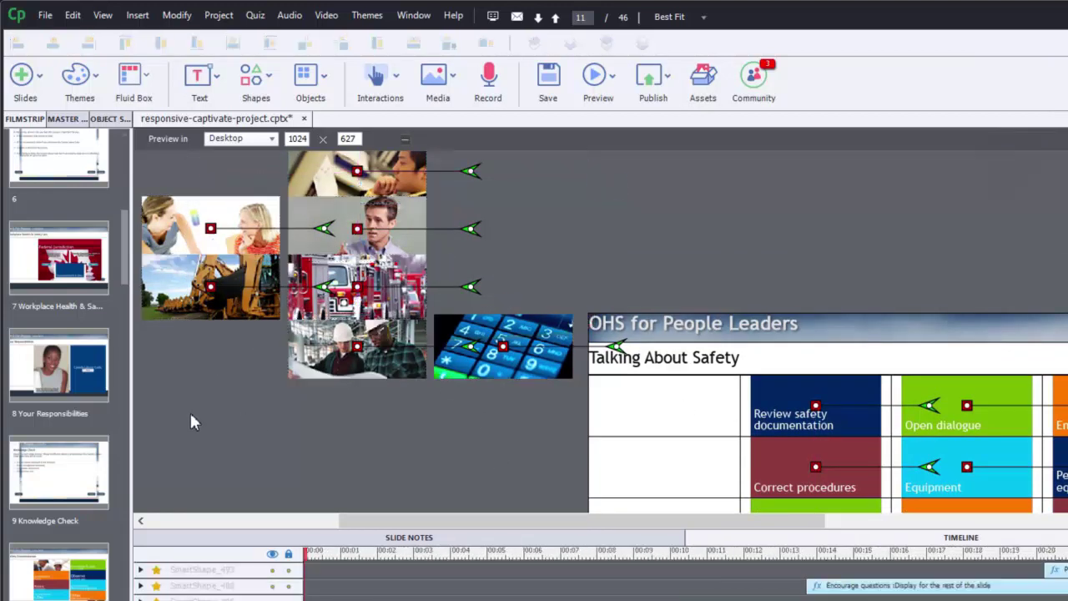
pyautogui.click(228, 314)
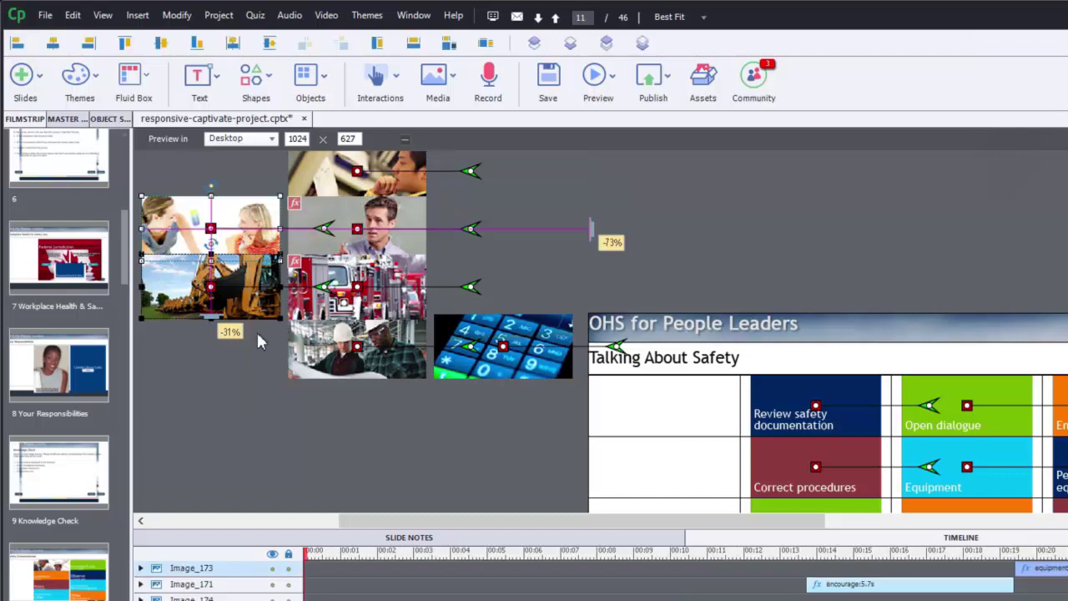
pyautogui.press('Delete')
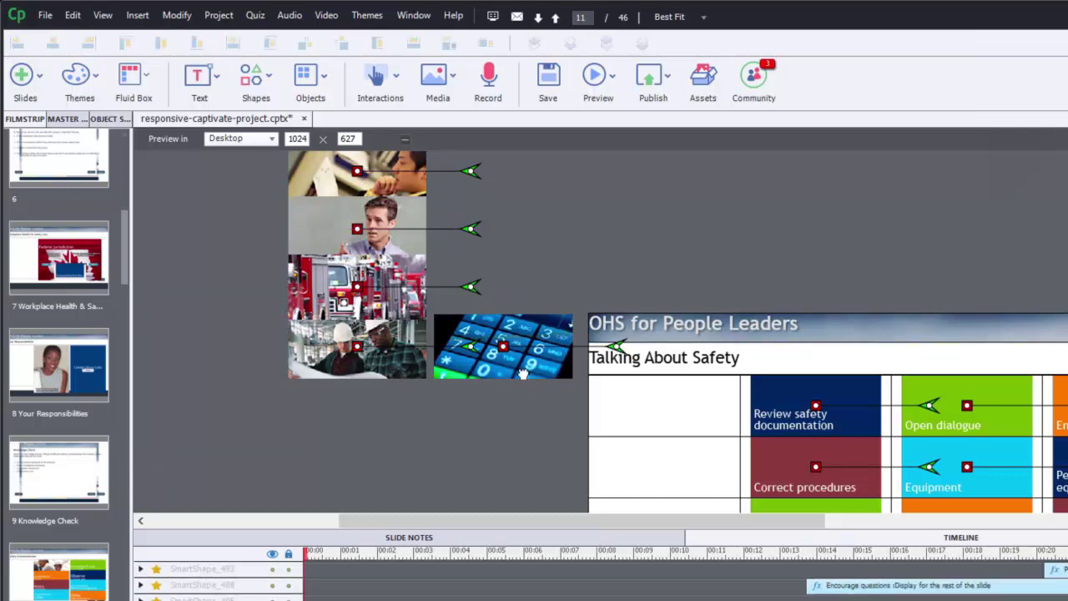
pyautogui.click(522, 374)
pyautogui.press('Delete')
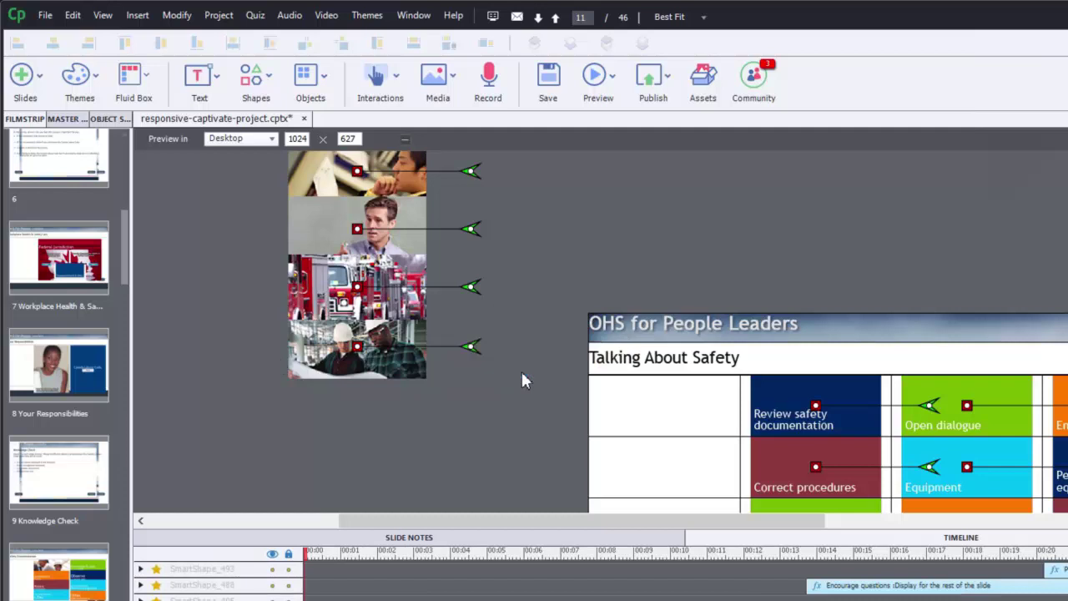
# Move the stack of four remaining off-stage photos closer to the slide, beside the empty first grid column
pyautogui.click(385, 210)
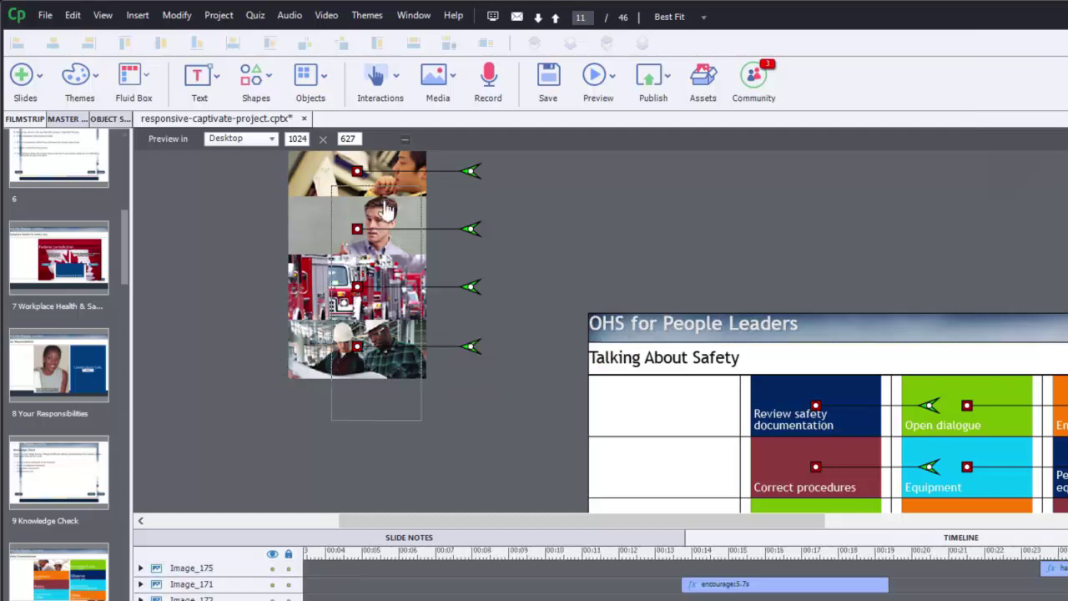
pyautogui.click(305, 182)
pyautogui.moveTo(304, 172); pyautogui.dragTo(405, 339)
pyautogui.scroll(-1, 270, 388)
pyautogui.scroll(-3, 271, 382)
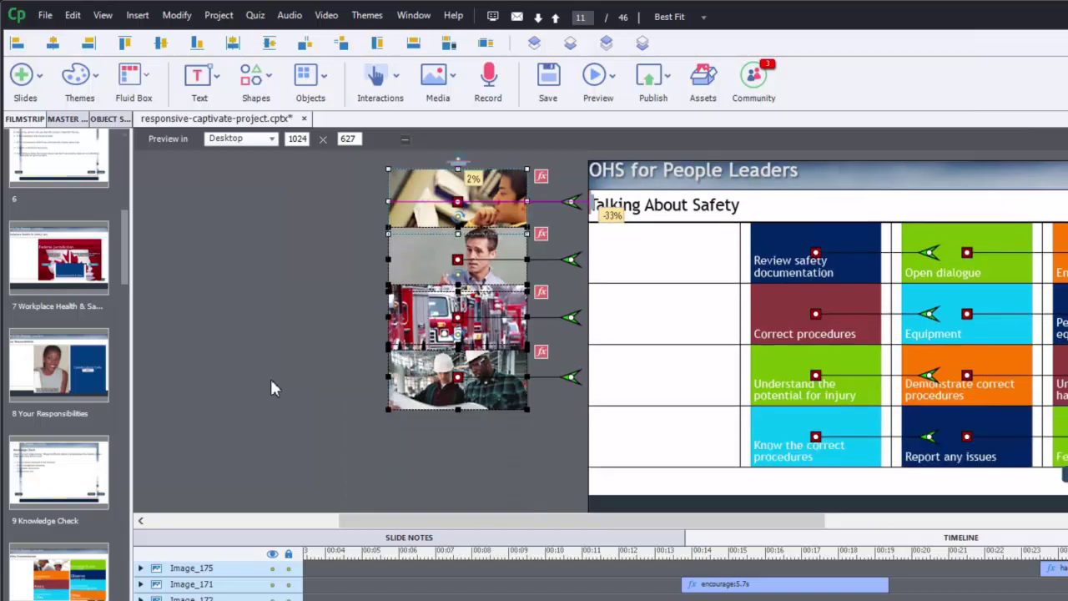
# Place the four photos in their original order, one per fluid box, in the first column of the grid
pyautogui.click(263, 308)
pyautogui.click(626, 242)
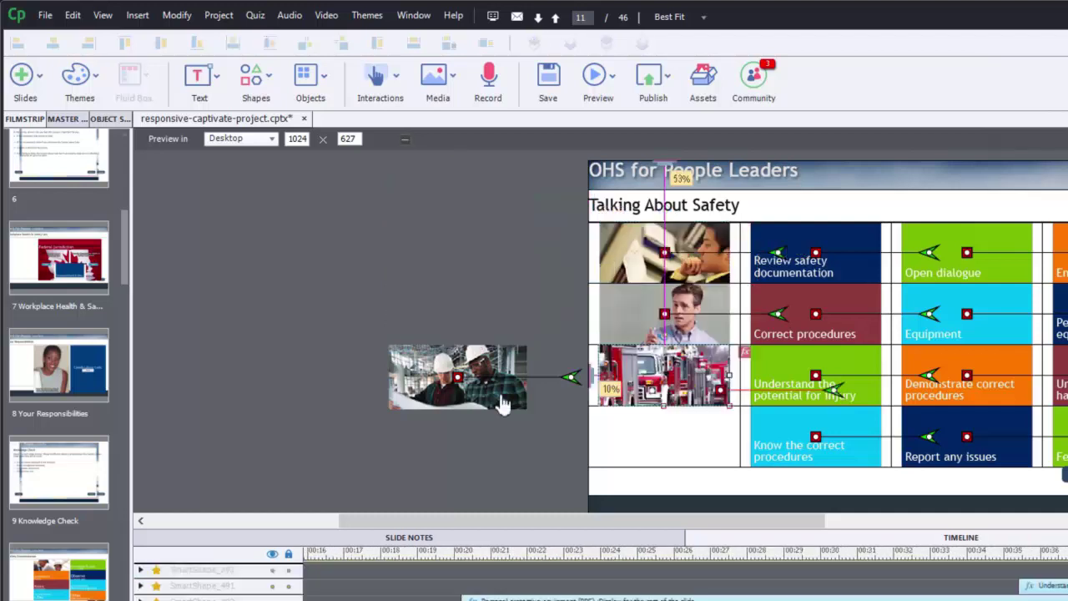
pyautogui.click(451, 395)
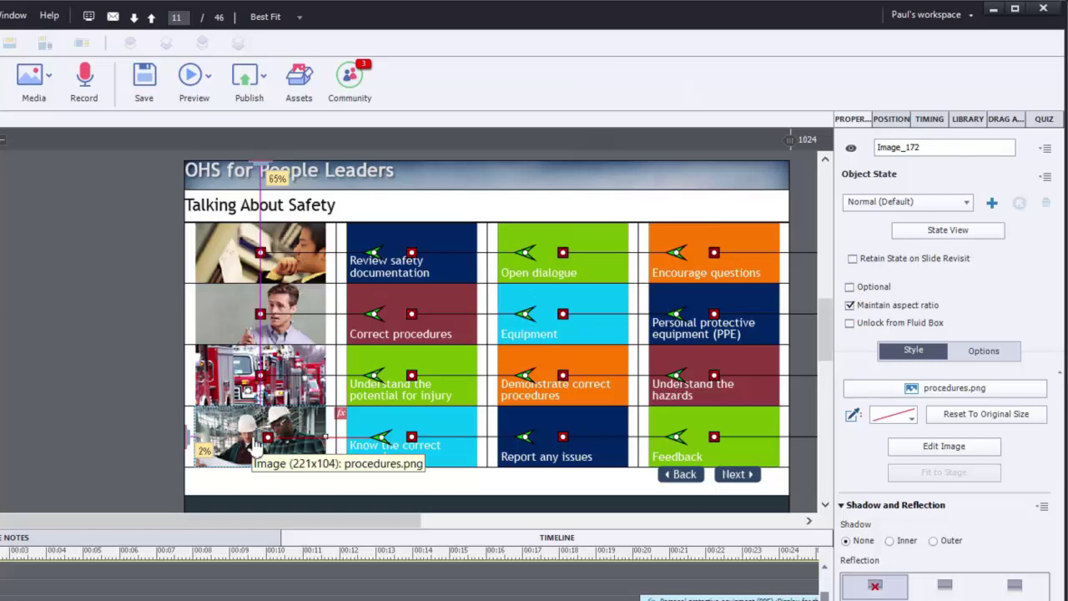
# Disable Maintain aspect ratio for the four text tiles in the second column, from Review safety documentation to Know the correct procedures
pyautogui.click(463, 275)
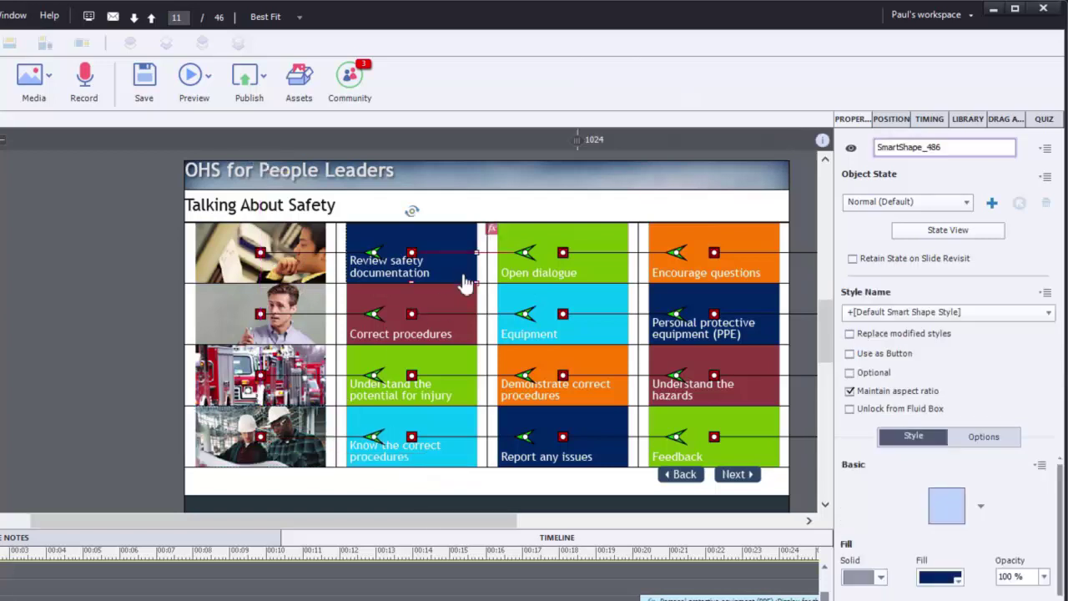
pyautogui.hscroll(3, 465, 284)
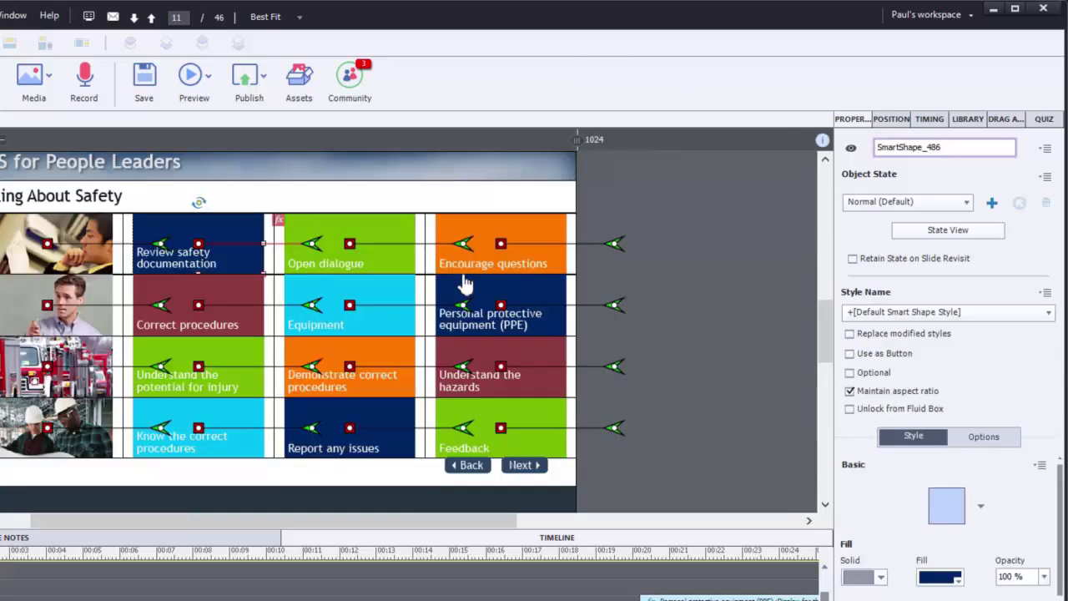
pyautogui.click(850, 391)
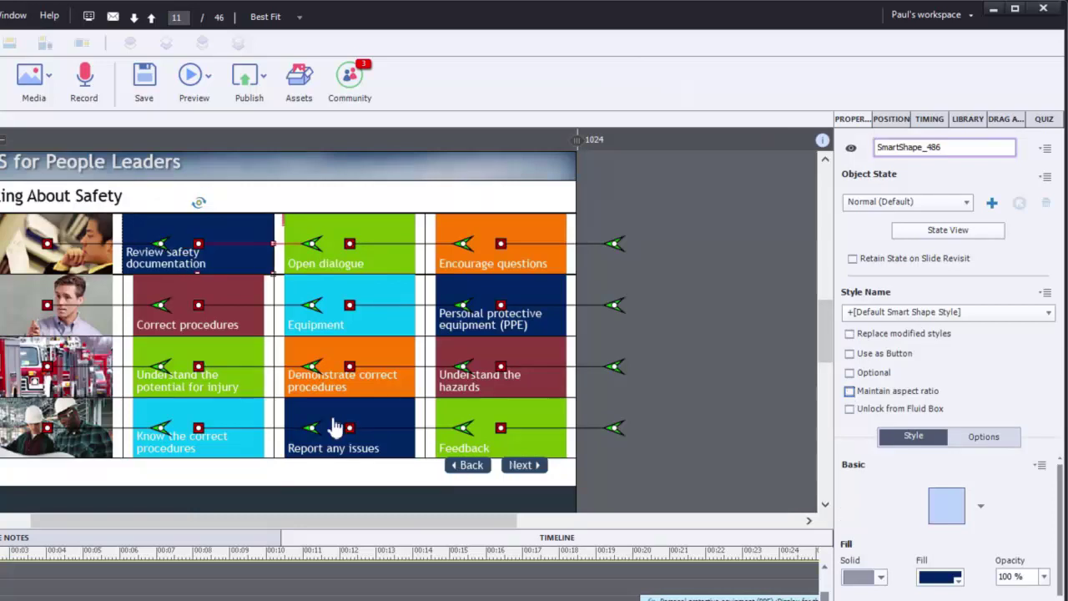
pyautogui.click(237, 301)
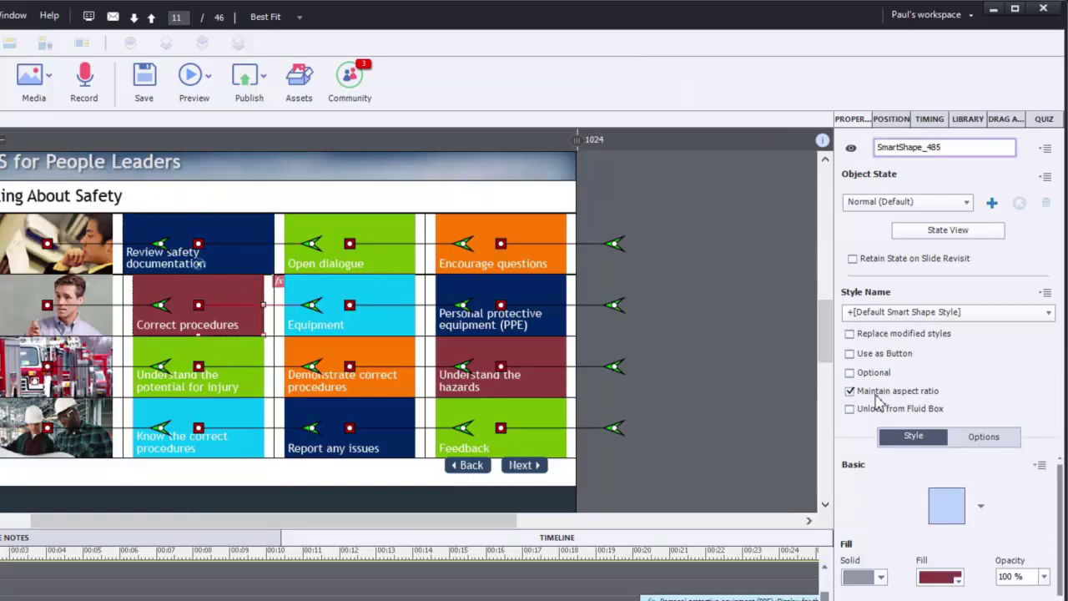
pyautogui.click(849, 390)
pyautogui.click(179, 381)
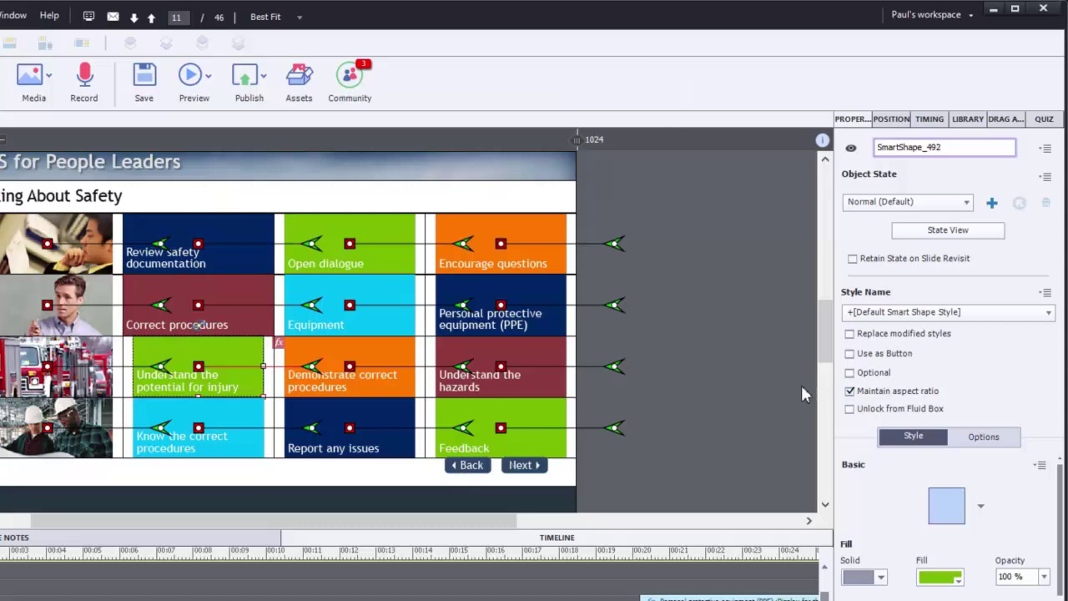
pyautogui.click(850, 391)
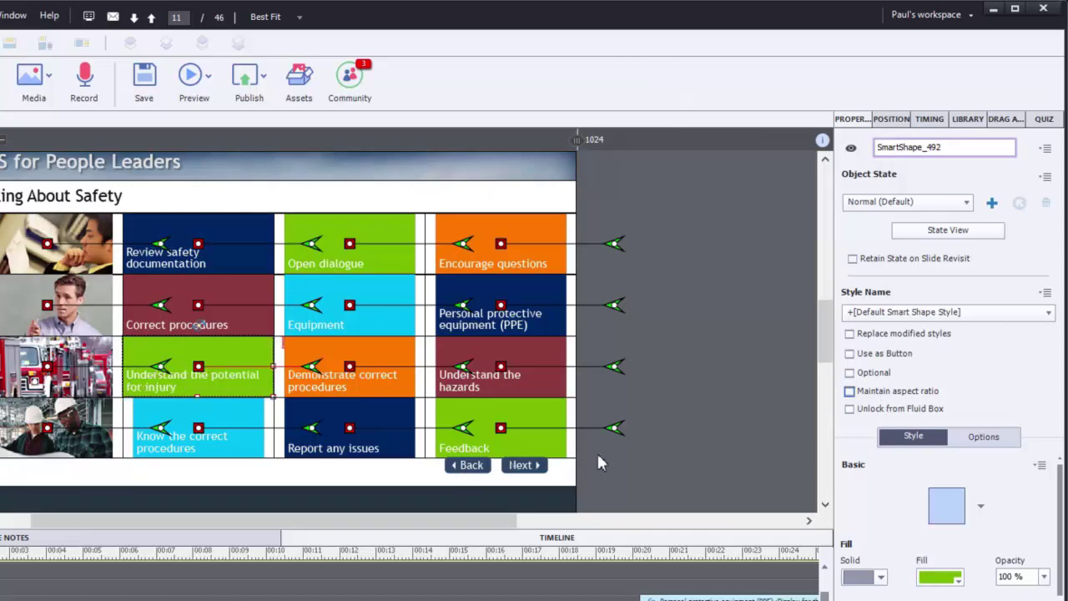
pyautogui.click(202, 439)
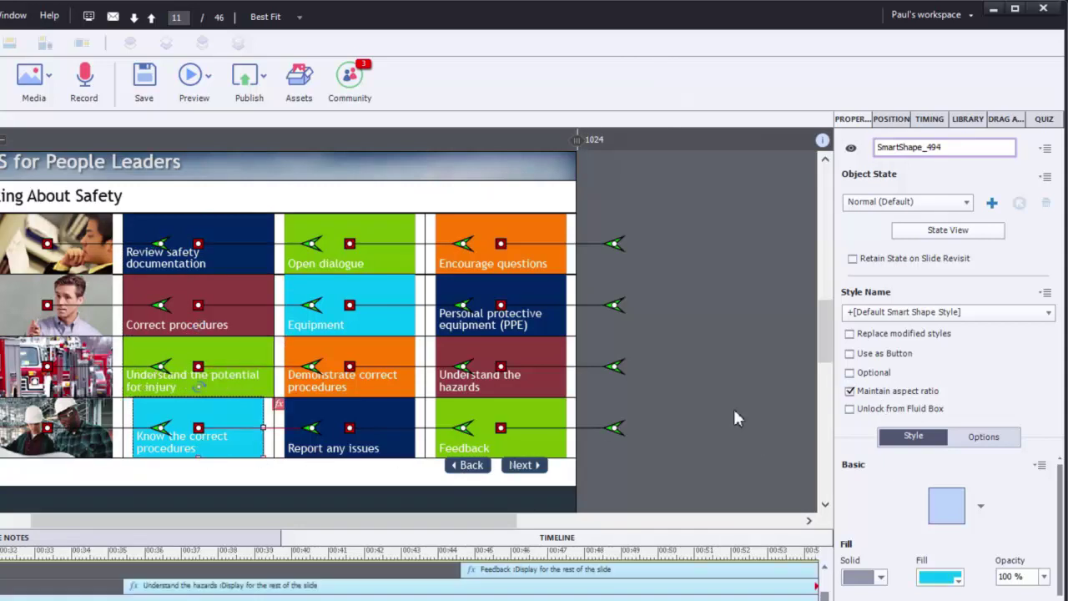
pyautogui.click(849, 391)
# Disable Maintain aspect ratio for the four text tiles in the third column, from Open dialogue to Report any issues
pyautogui.click(337, 246)
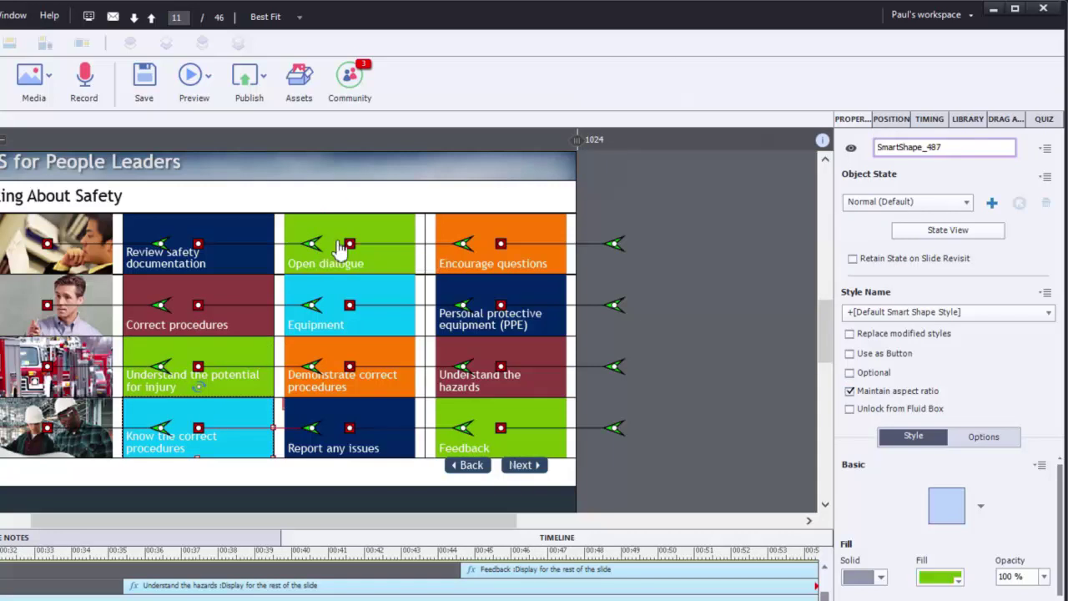
pyautogui.click(884, 394)
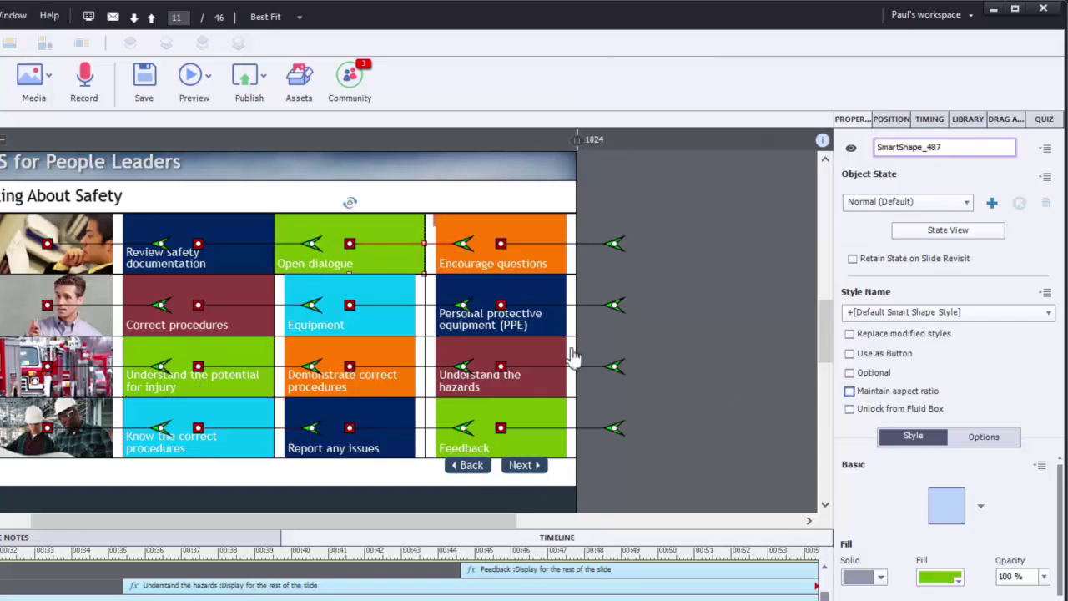
pyautogui.click(328, 322)
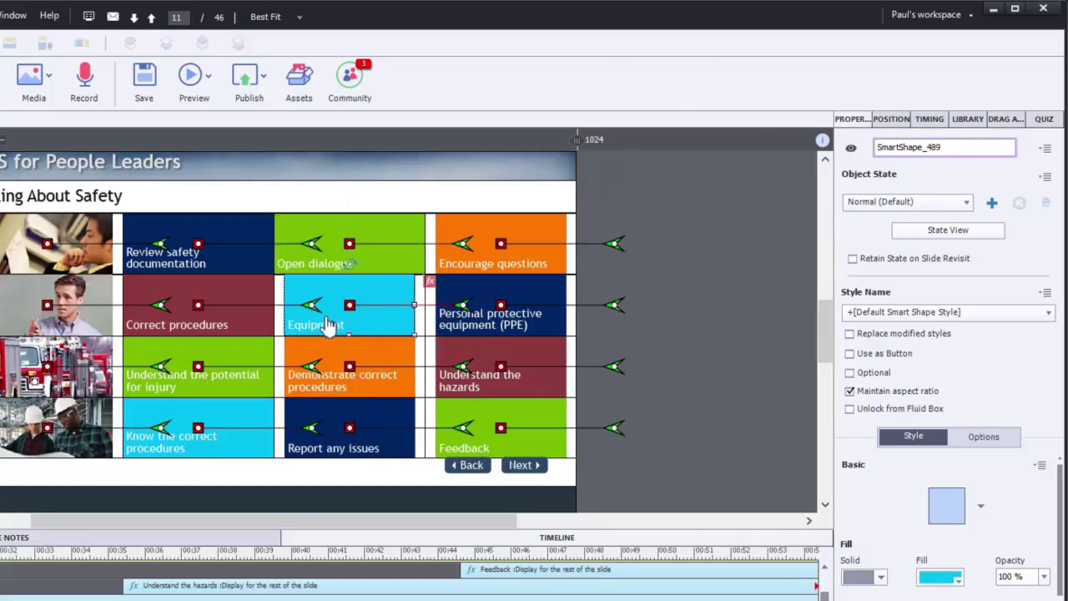
pyautogui.click(866, 399)
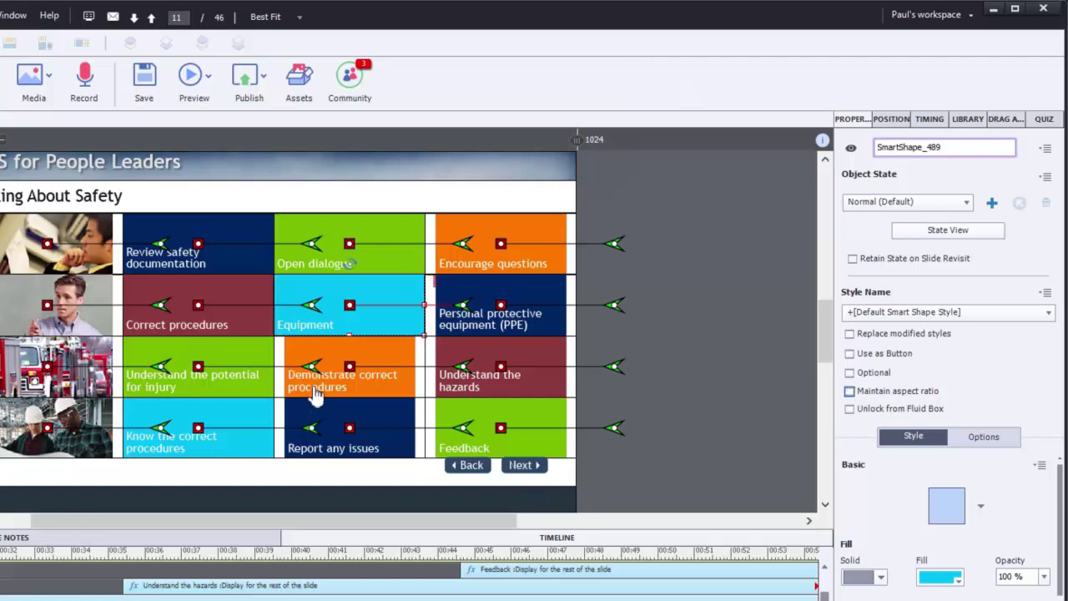
pyautogui.click(315, 393)
pyautogui.click(884, 391)
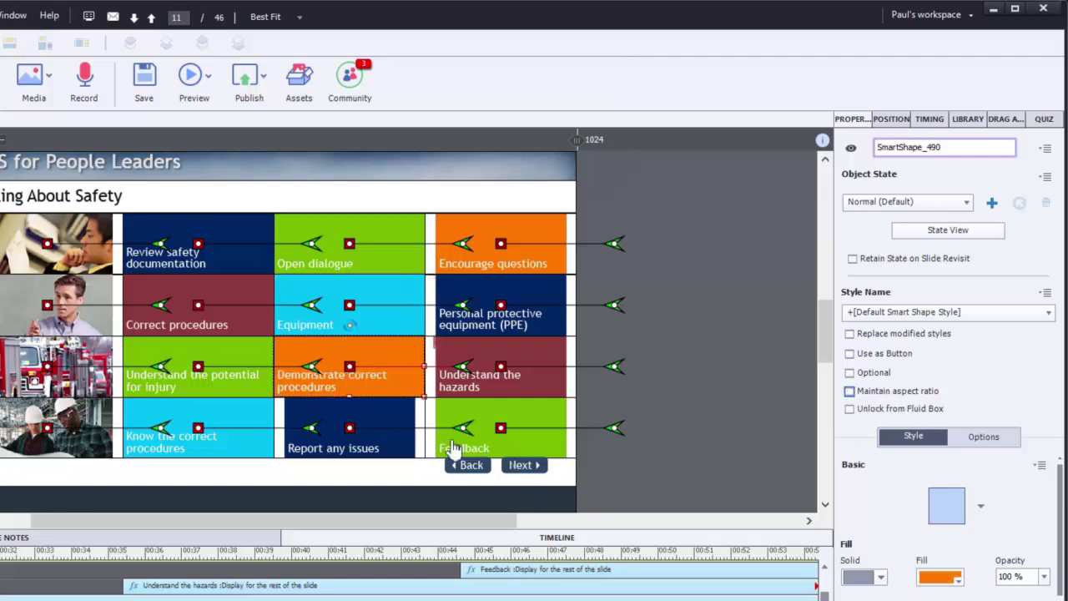
pyautogui.click(330, 426)
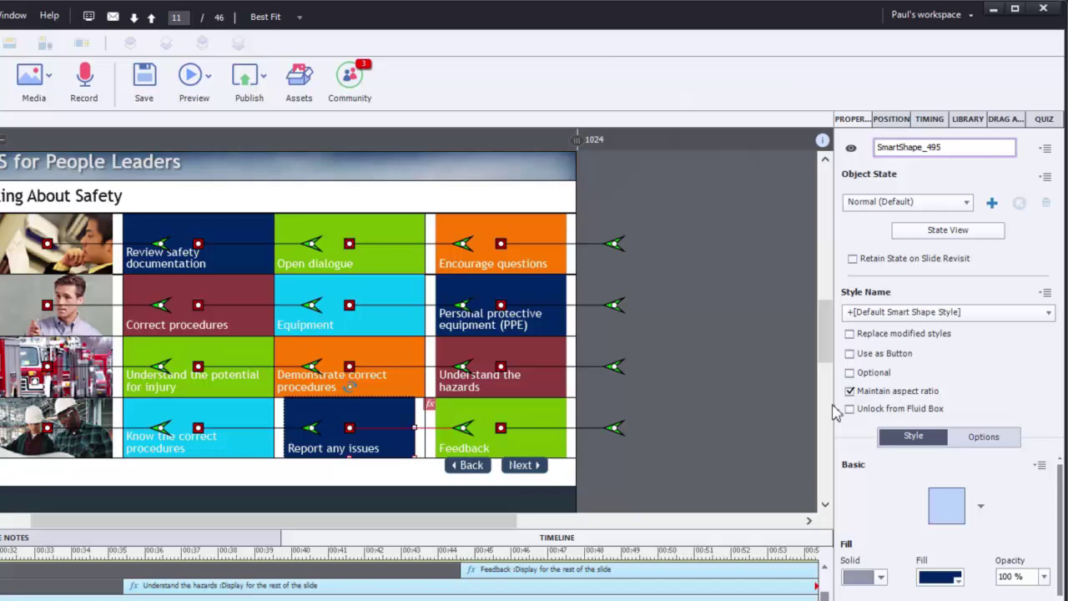
pyautogui.click(868, 392)
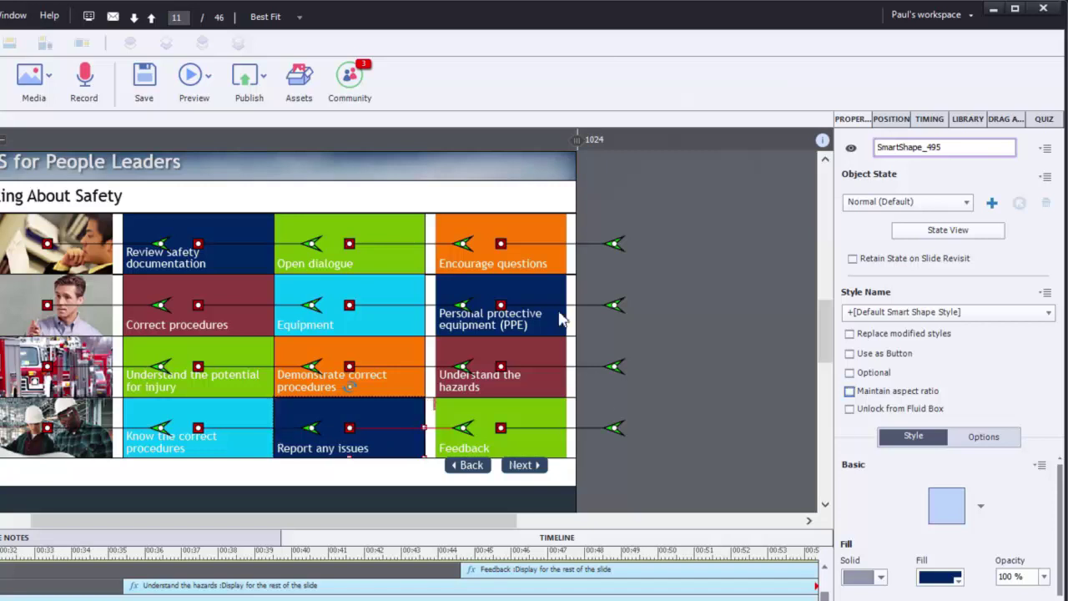
# Disable Maintain aspect ratio for the four text tiles in the fourth column, from Encourage questions to Feedback
pyautogui.click(491, 263)
pyautogui.click(899, 396)
pyautogui.click(479, 320)
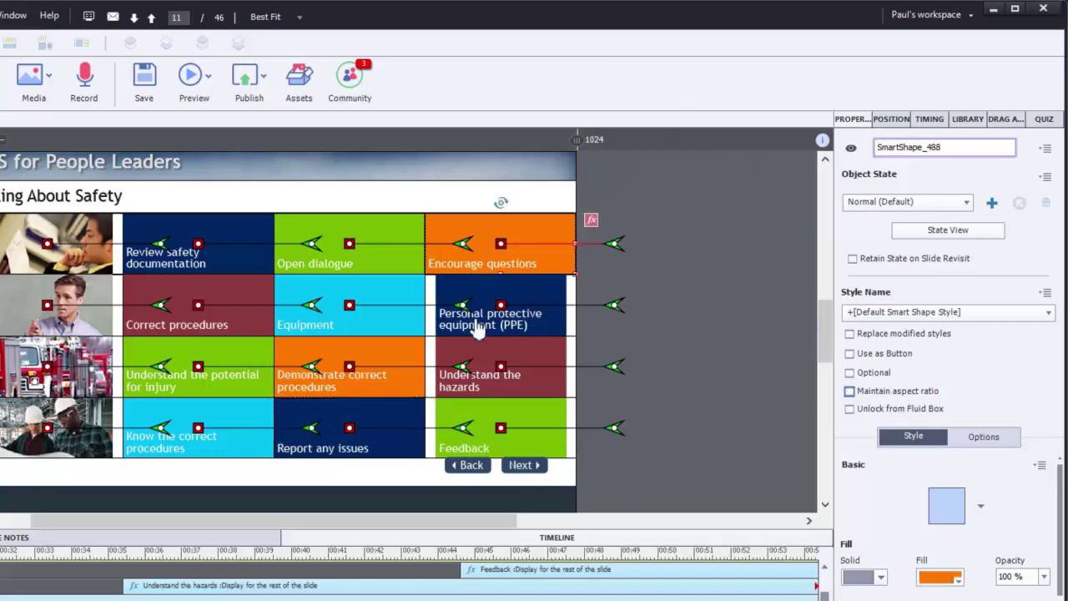
pyautogui.click(850, 391)
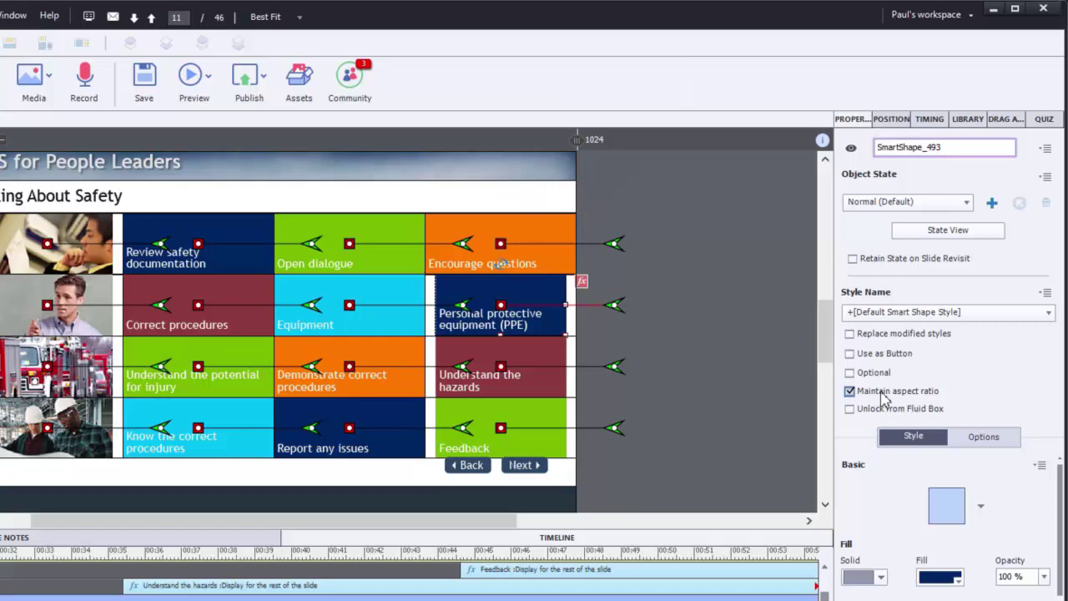
pyautogui.click(479, 368)
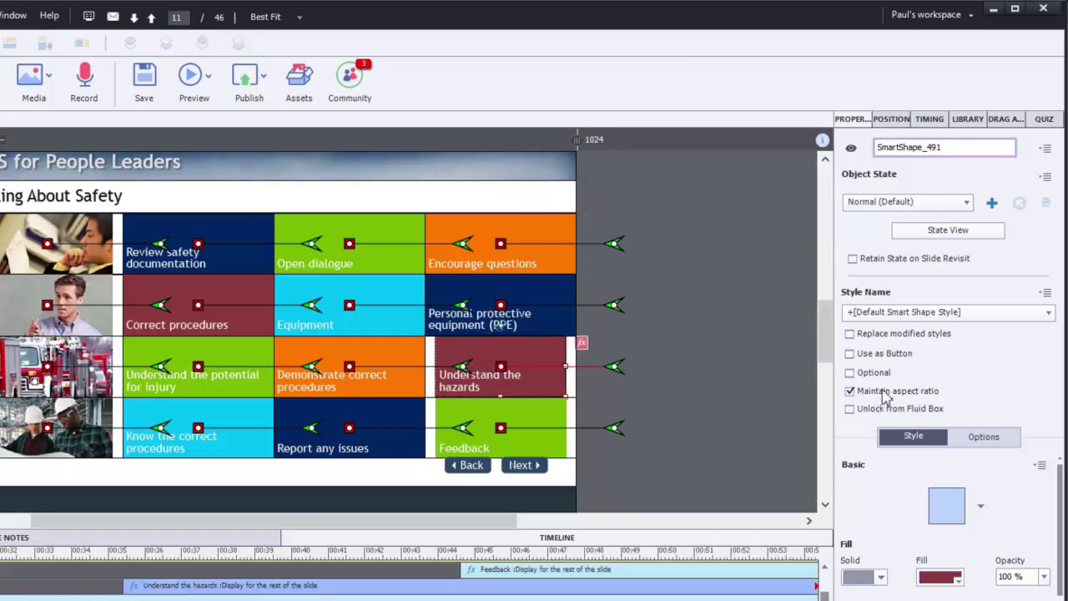
pyautogui.click(849, 391)
pyautogui.click(480, 429)
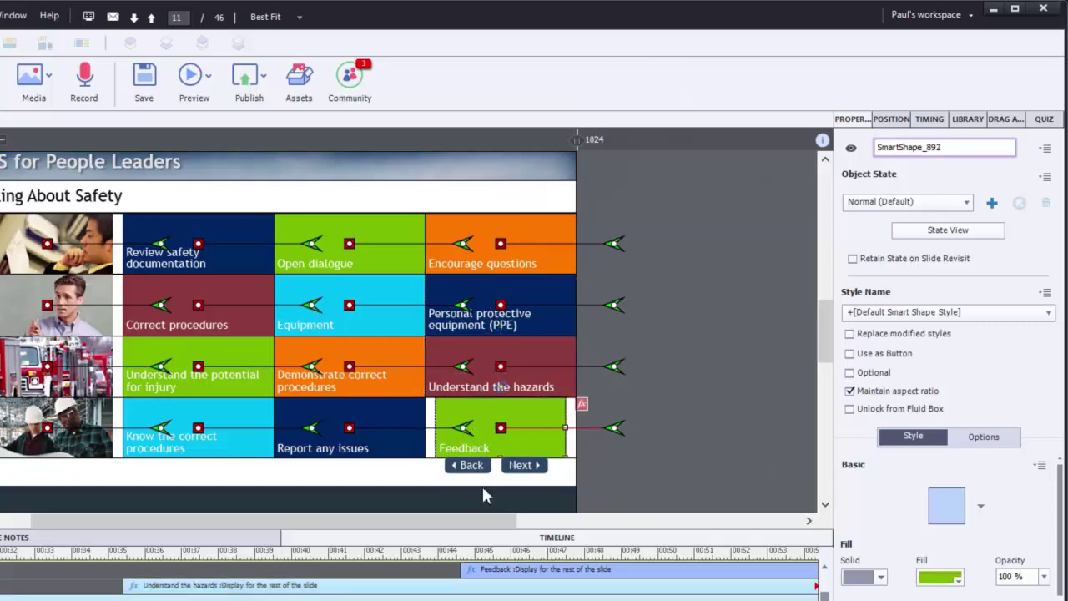
pyautogui.click(873, 392)
pyautogui.click(618, 482)
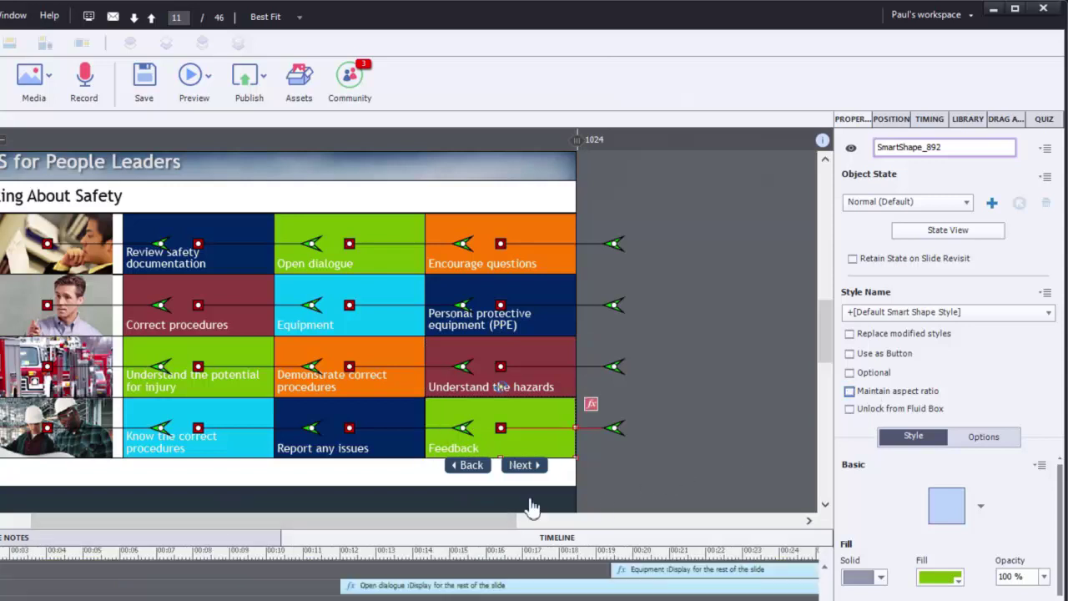
# Place the Back and Next buttons side by side in fluid box FB_MS11_5 below the grid
pyautogui.click(446, 474)
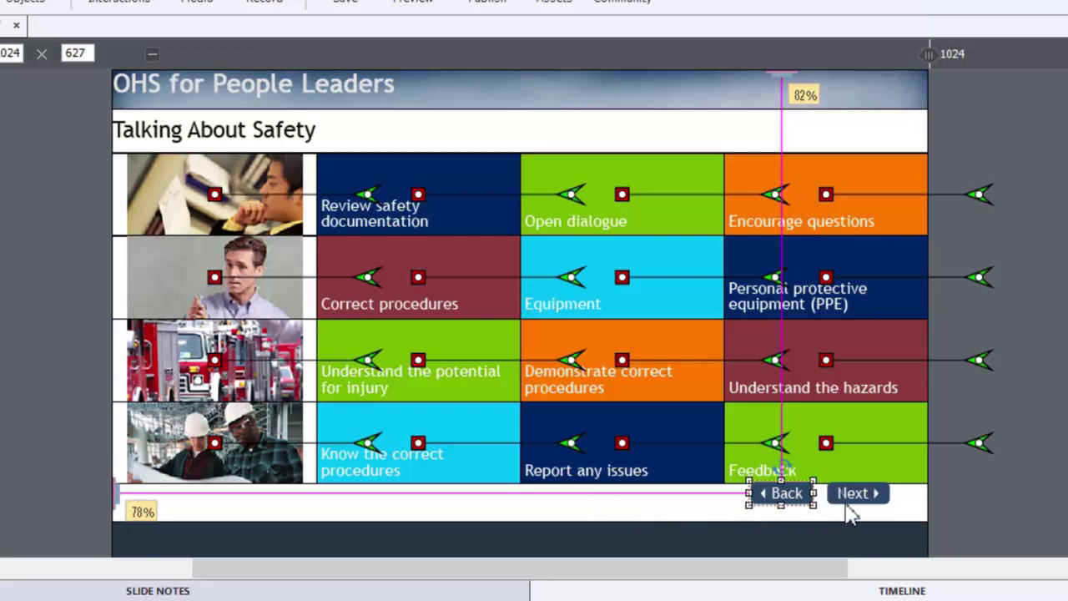
pyautogui.hotkey('ctrl', 'z')
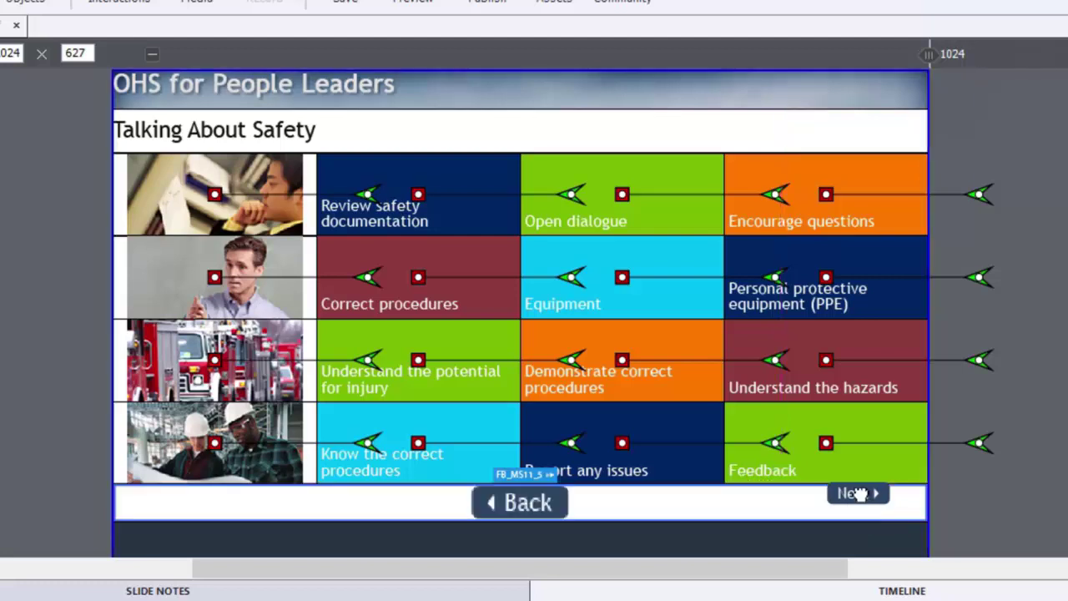
pyautogui.moveTo(828, 505); pyautogui.dragTo(808, 517)
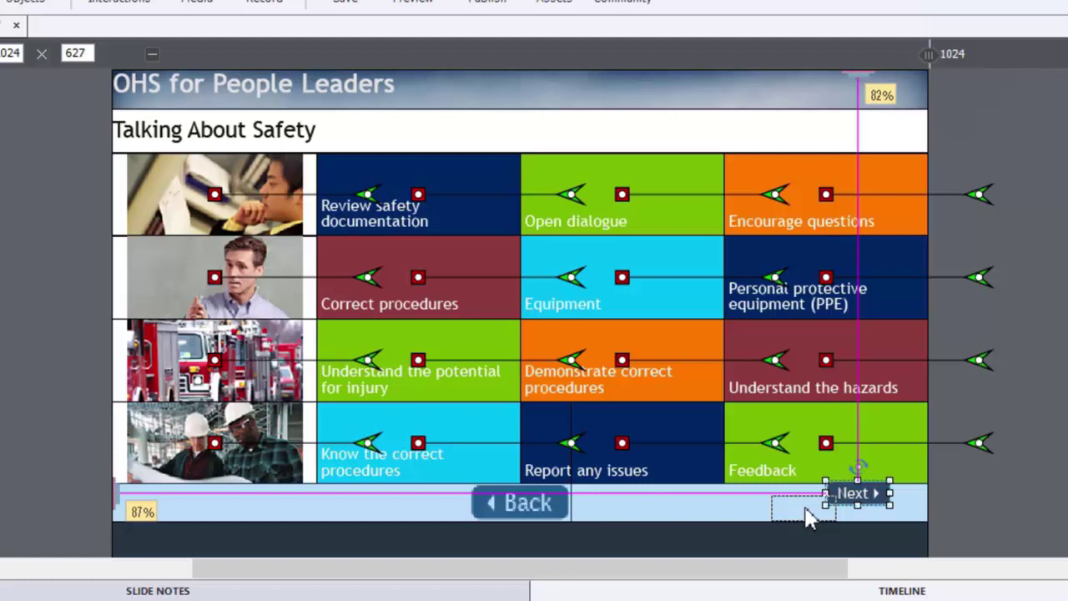
pyautogui.moveTo(808, 518); pyautogui.dragTo(811, 519)
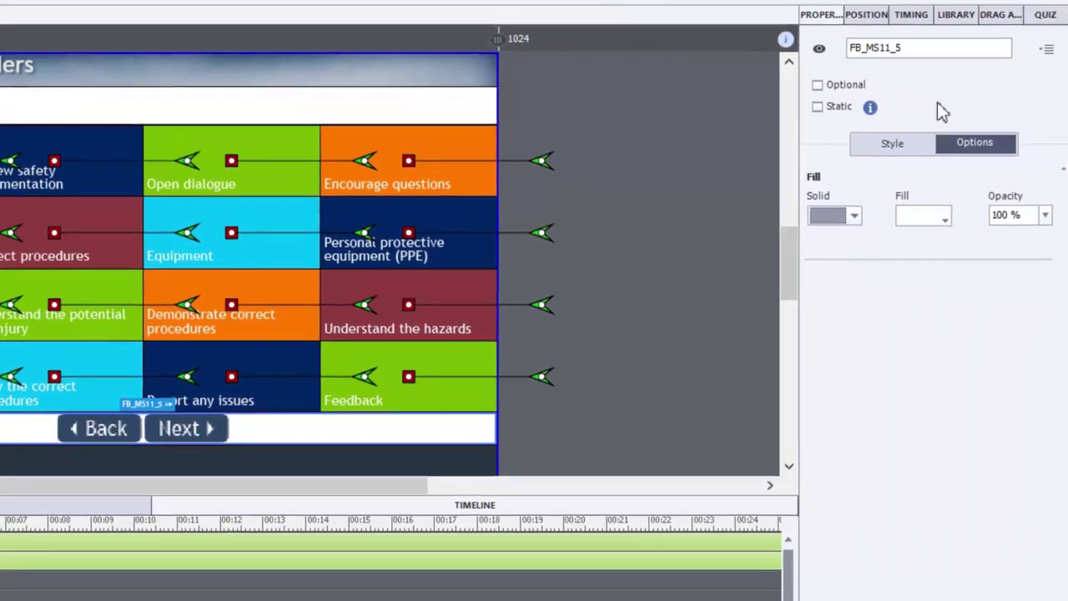
# Set the wrap of fluid box FB_MS11_5 to Squeeze in a row
pyautogui.click(895, 142)
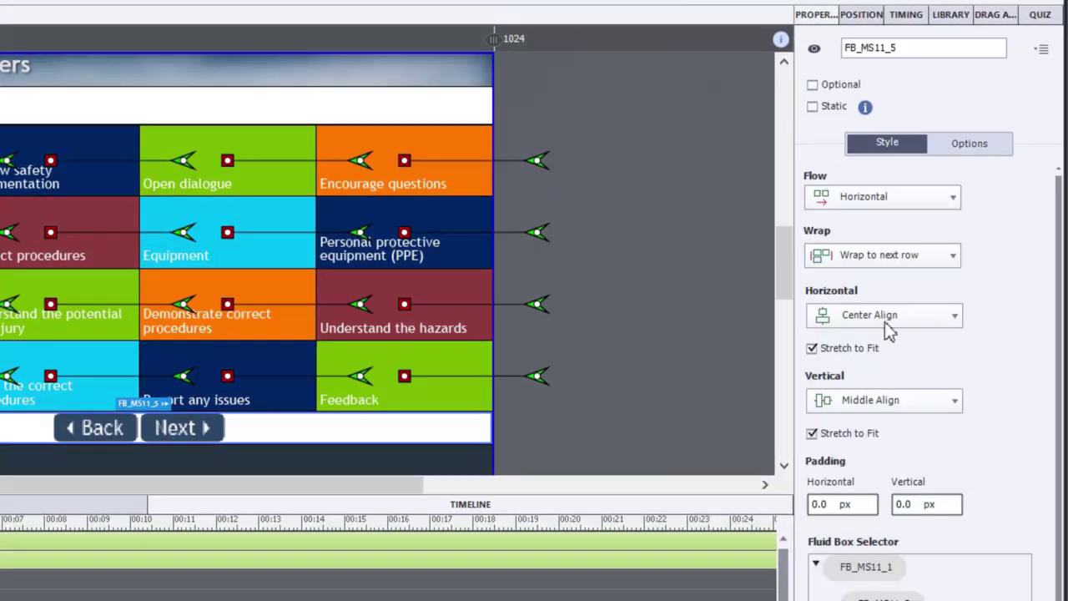
pyautogui.click(900, 254)
pyautogui.click(896, 280)
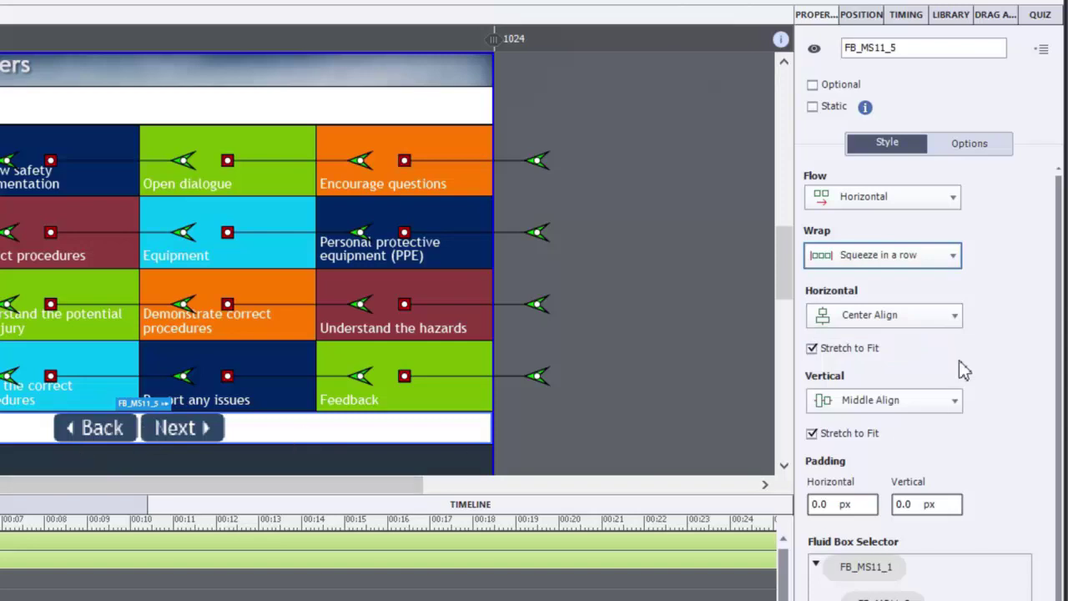
# Set fluid box FB_MS11_5's horizontal alignment to Space Around and its padding to 15 px horizontal and 23 px vertical
pyautogui.click(871, 315)
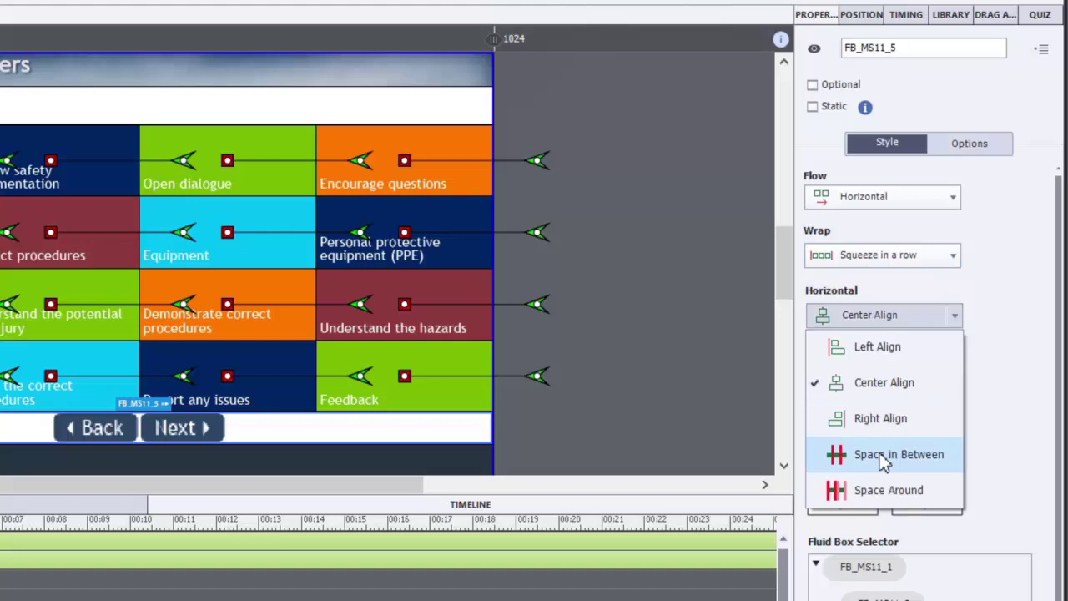
pyautogui.click(888, 490)
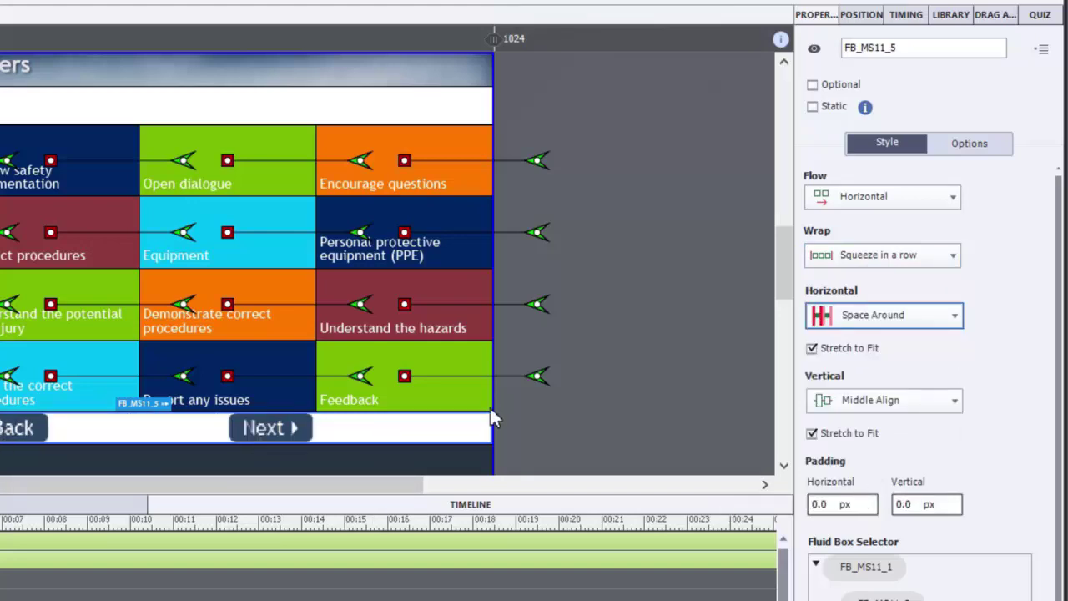
pyautogui.click(474, 428)
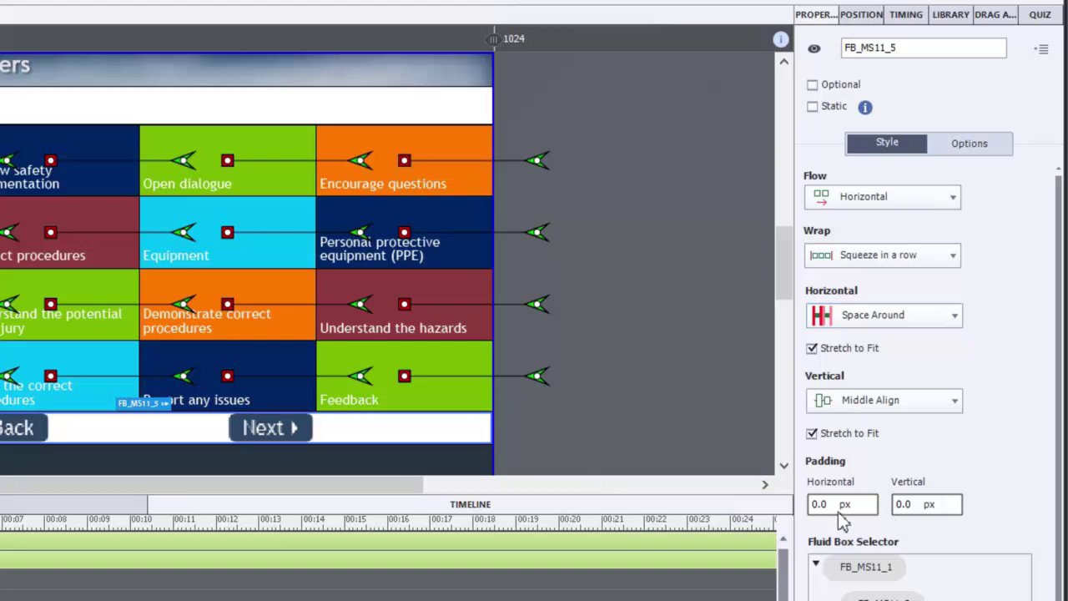
pyautogui.moveTo(828, 504); pyautogui.dragTo(917, 504)
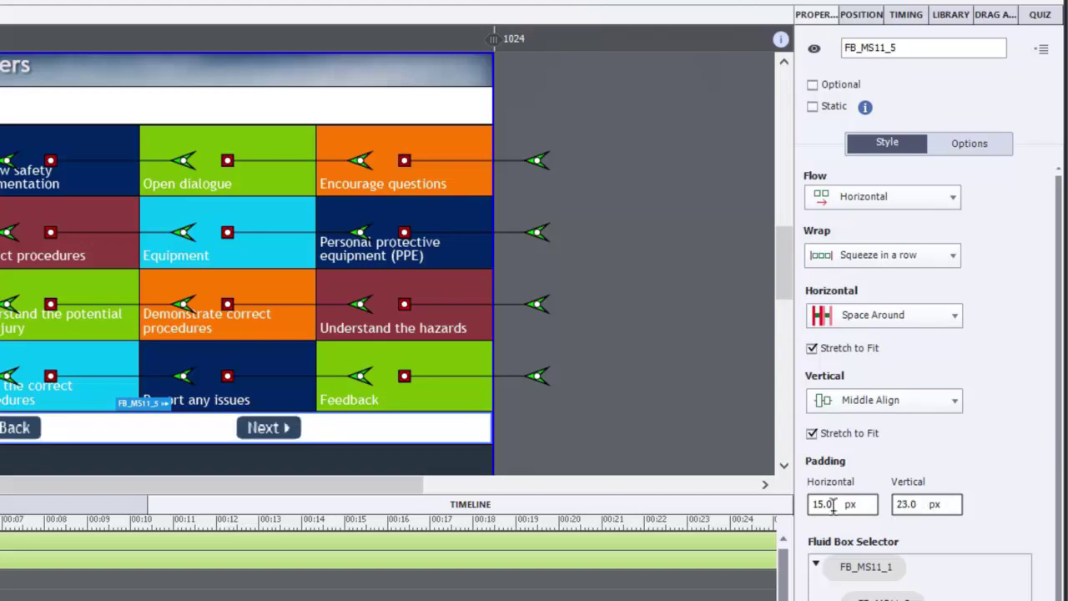
pyautogui.click(687, 413)
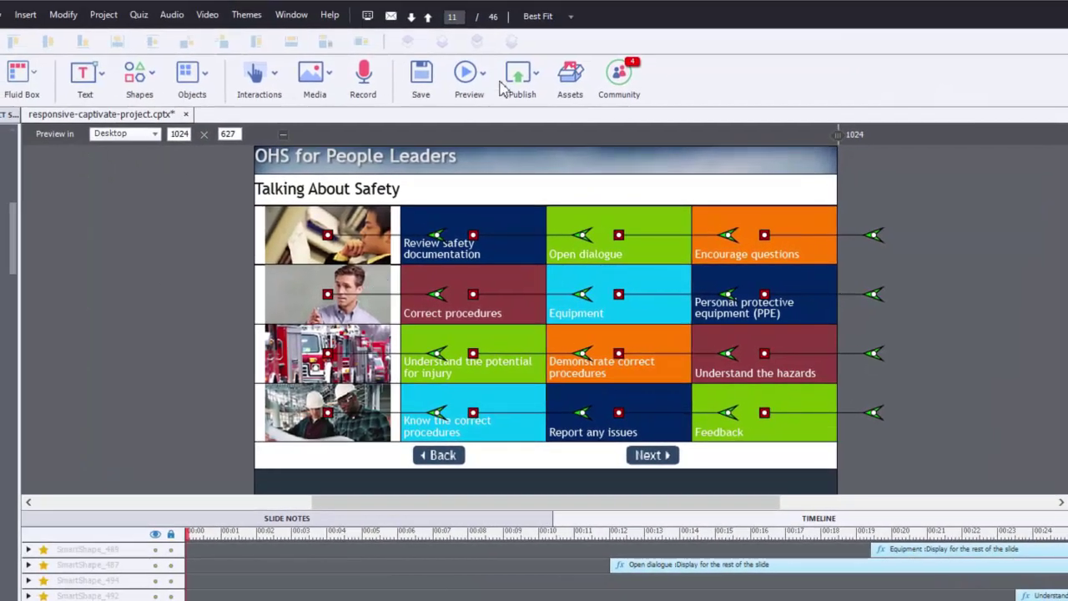
# Preview the whole project and examine how the tiles and images animate on the Talking About Safety slide
pyautogui.click(483, 75)
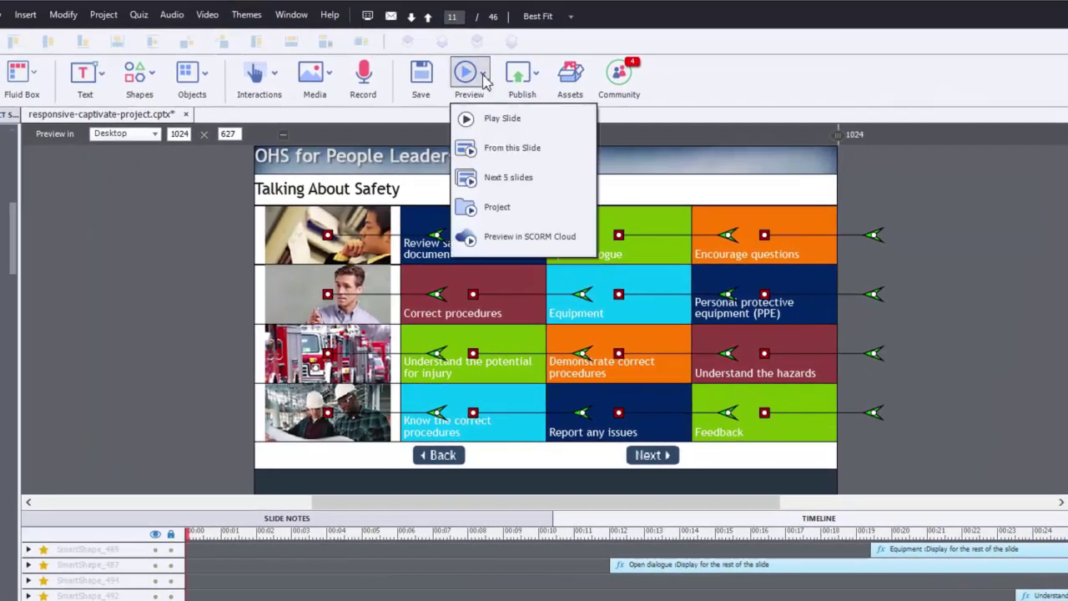
pyautogui.click(498, 208)
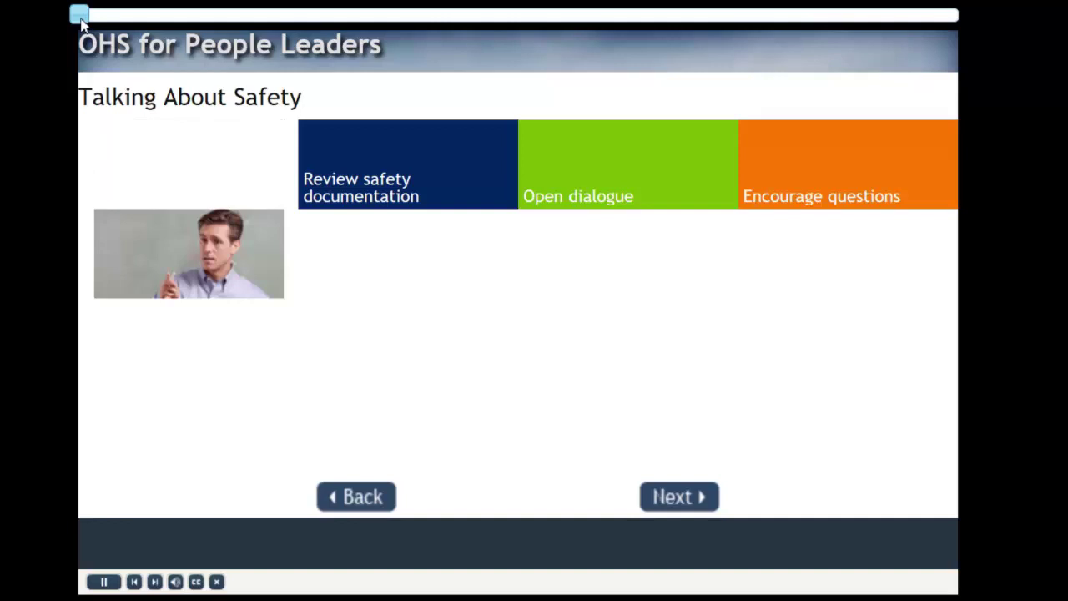
pyautogui.moveTo(81, 21); pyautogui.dragTo(51, 57)
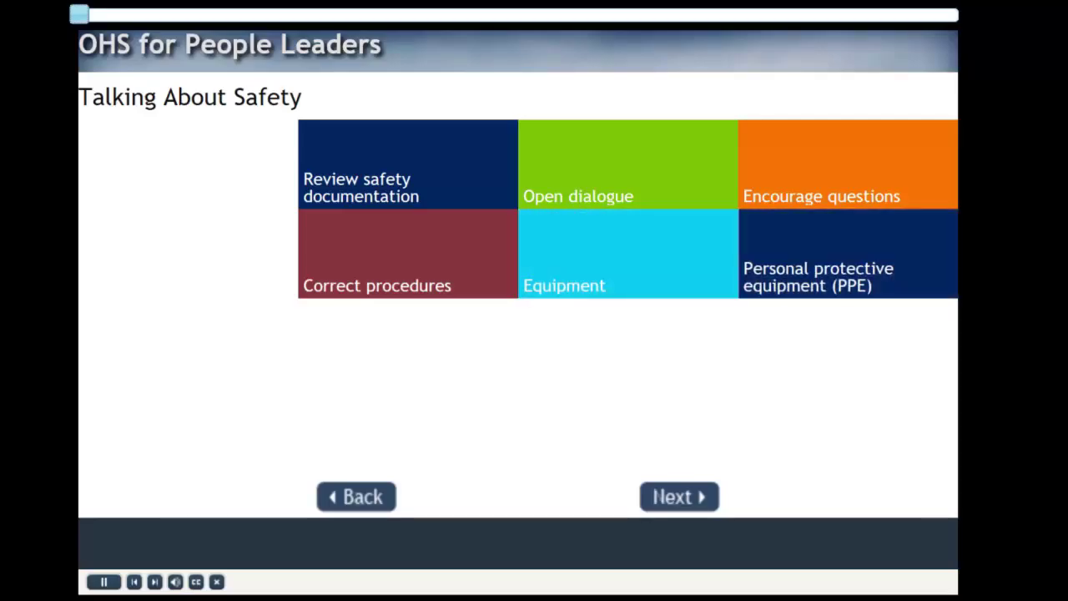